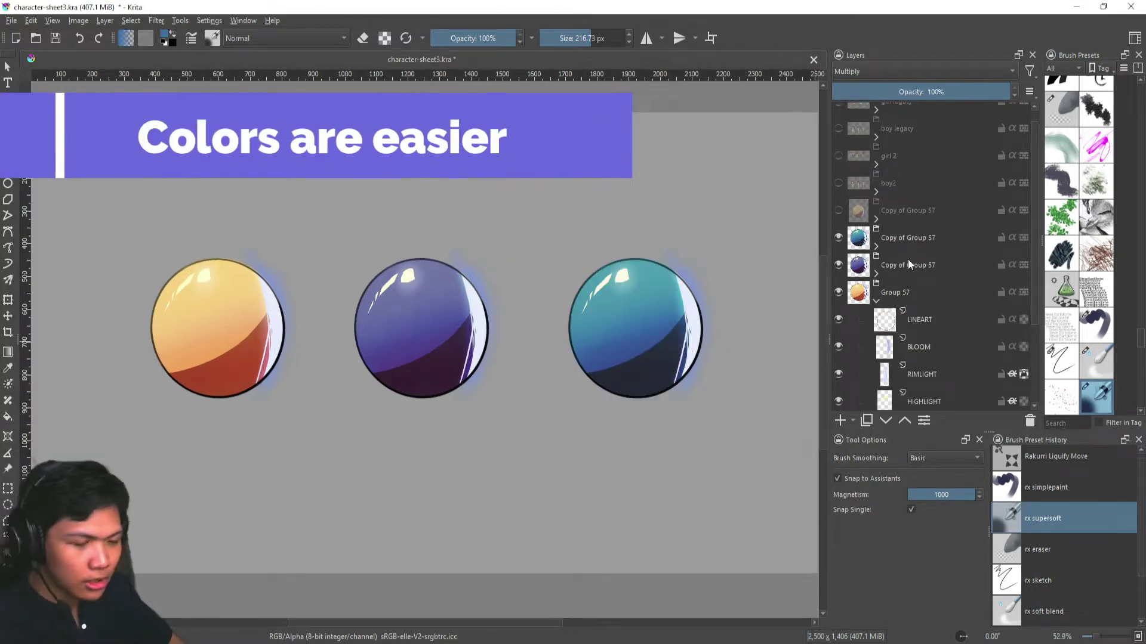
- Fill the base colour layer, Paint Layer 56, inside the teal sphere's group with a pinkish red
mouse_move(908, 261)
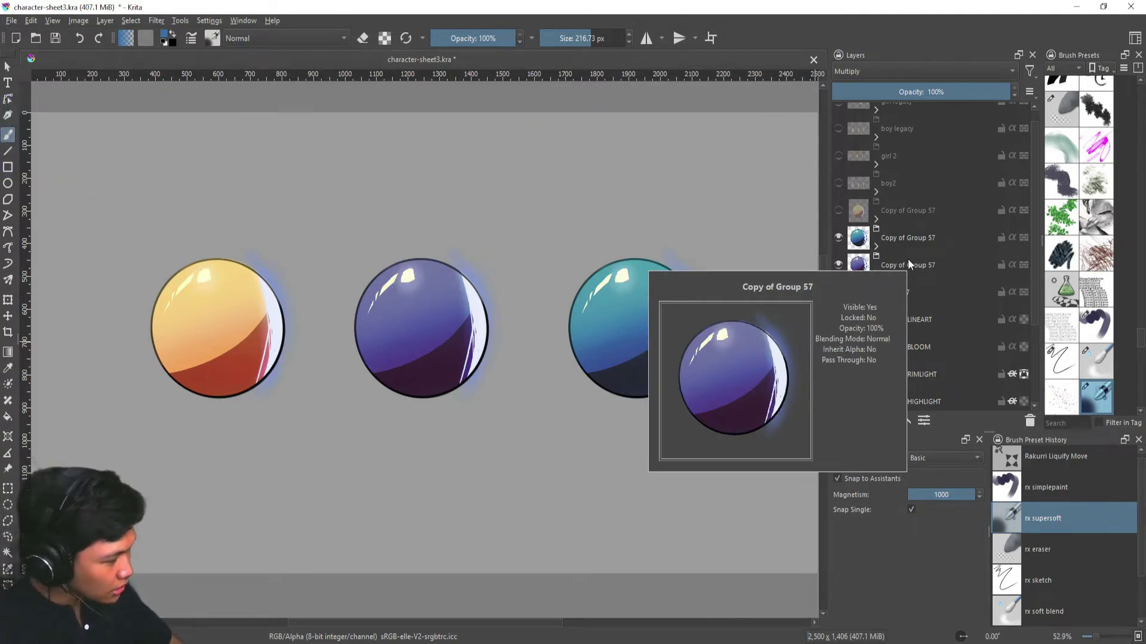
drag(733, 366, 648, 366)
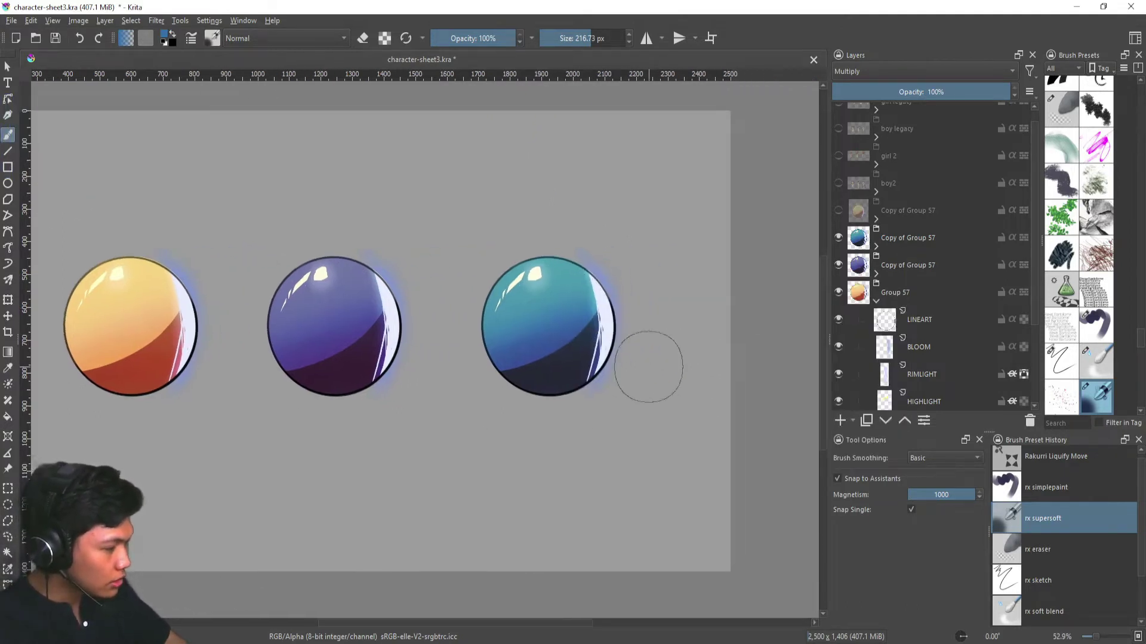
scroll(932, 297, down, 3)
scroll(933, 311, up, 3)
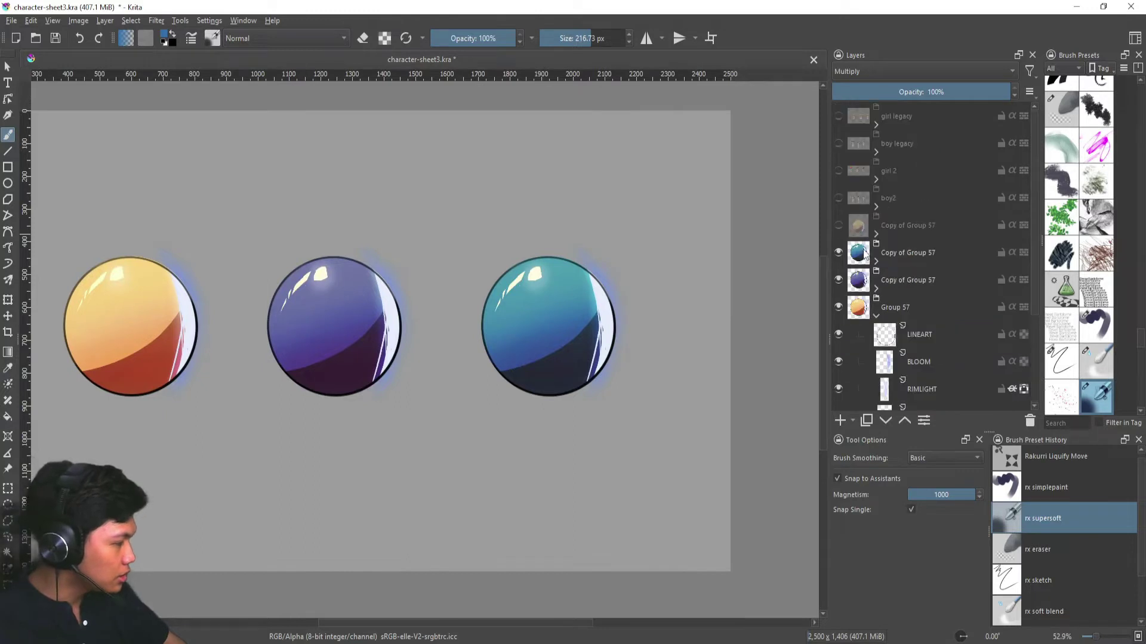
click(876, 260)
scroll(924, 336, down, 5)
click(926, 368)
key(shift+i)
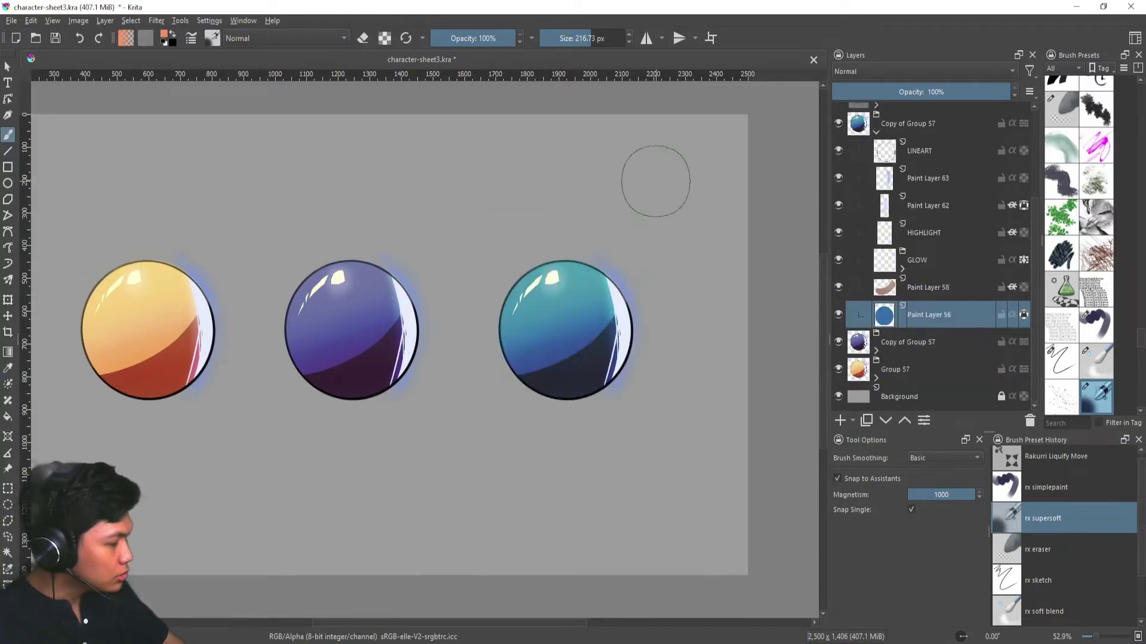
key(shift+i)
drag(562, 226, 555, 243)
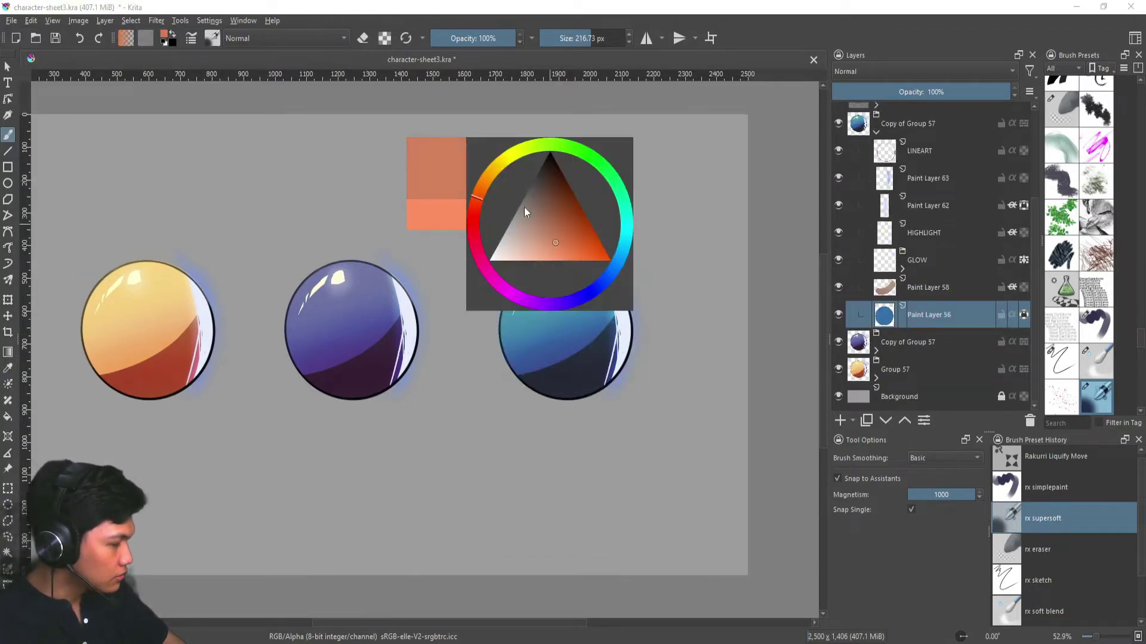
drag(475, 203, 474, 226)
key(shift+BackSpace)
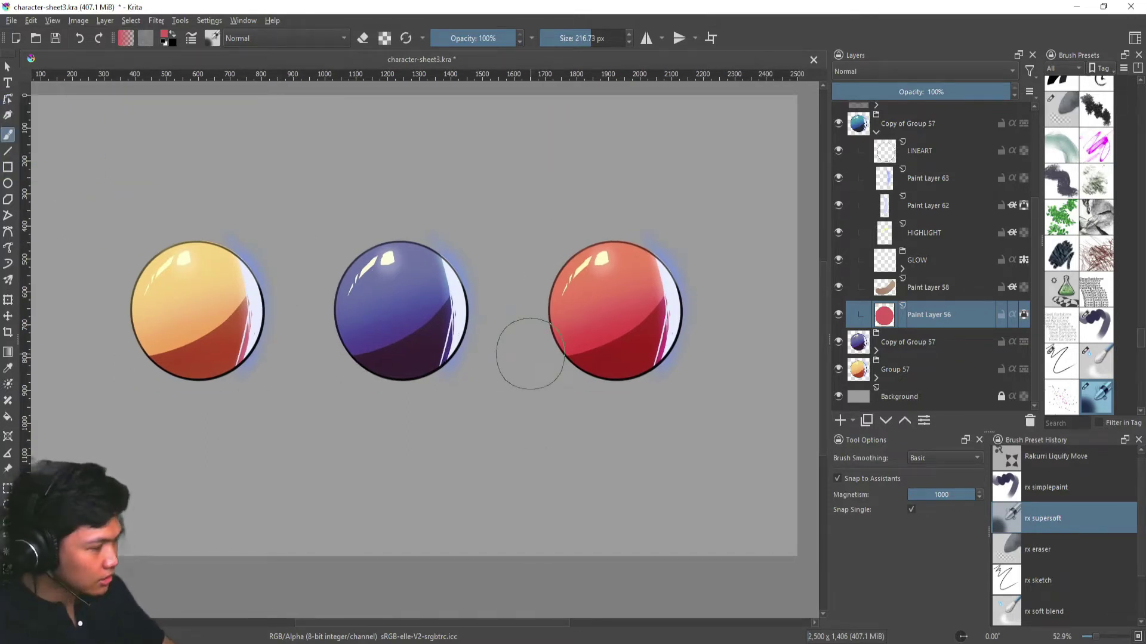
- Collapse the recoloured sphere's group, hide all three sphere groups and show the boy2 character group
scroll(881, 215, up, 2)
click(880, 213)
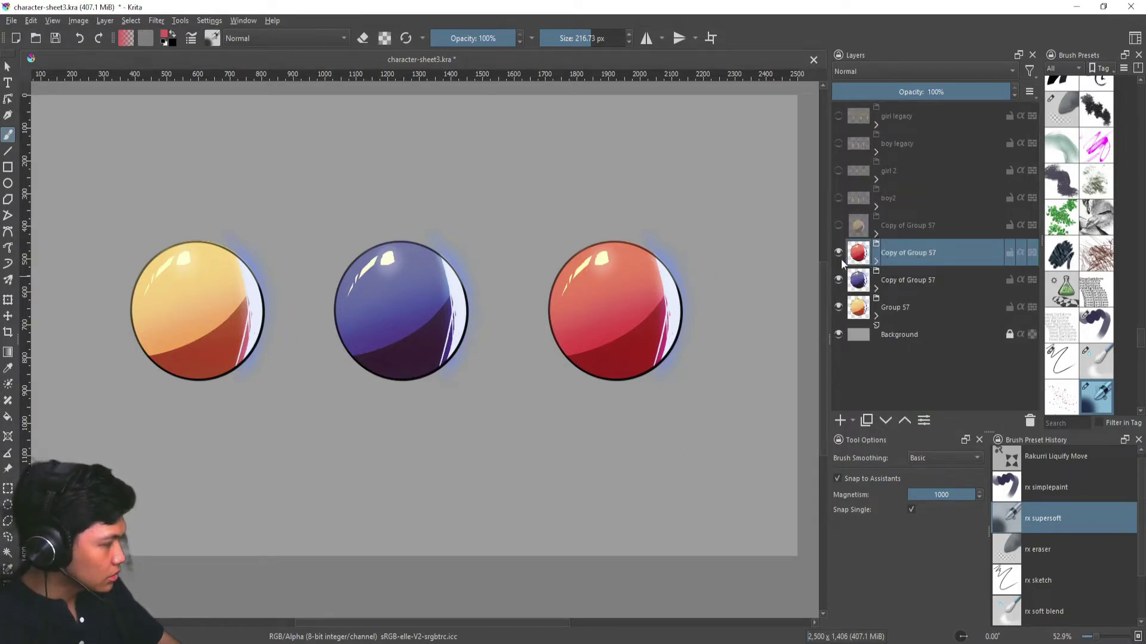
click(838, 252)
click(838, 280)
click(839, 307)
click(839, 199)
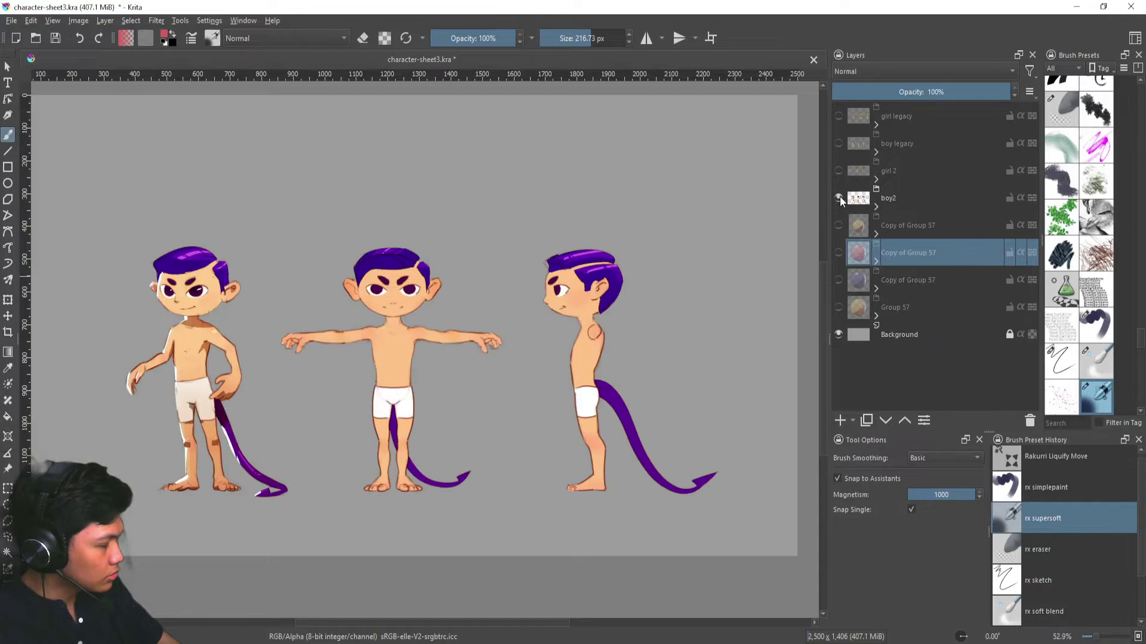
- Briefly toggle the girl 2 group, then examine the boy2 characters' colours and shading up close
click(838, 171)
click(838, 171)
scroll(477, 239, up, 3)
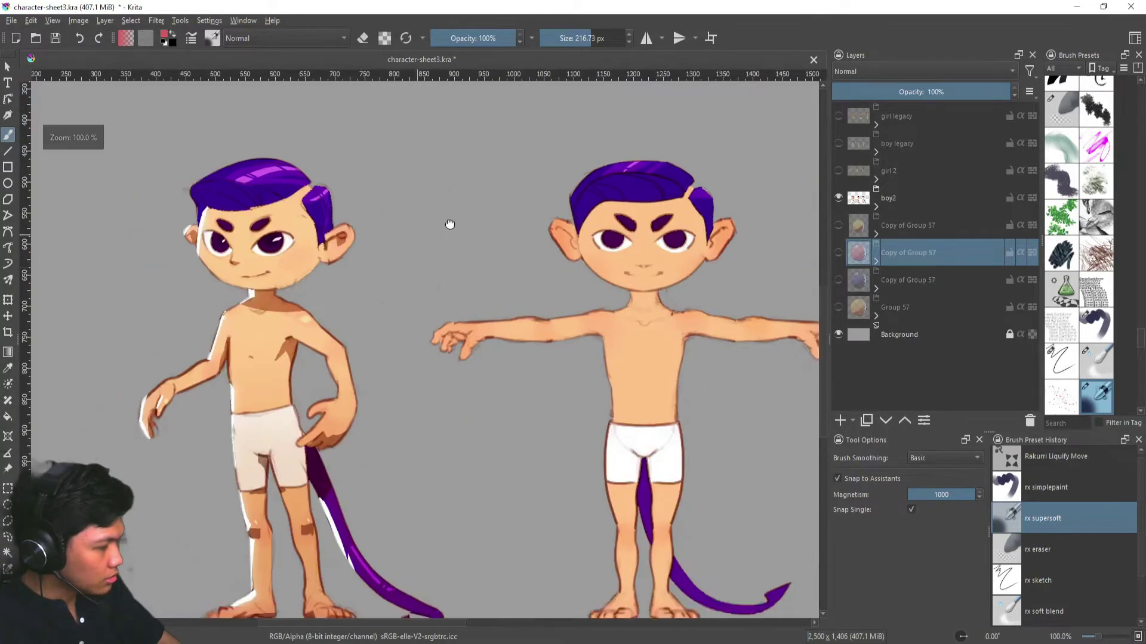
scroll(519, 197, down, 1)
drag(558, 240, 496, 315)
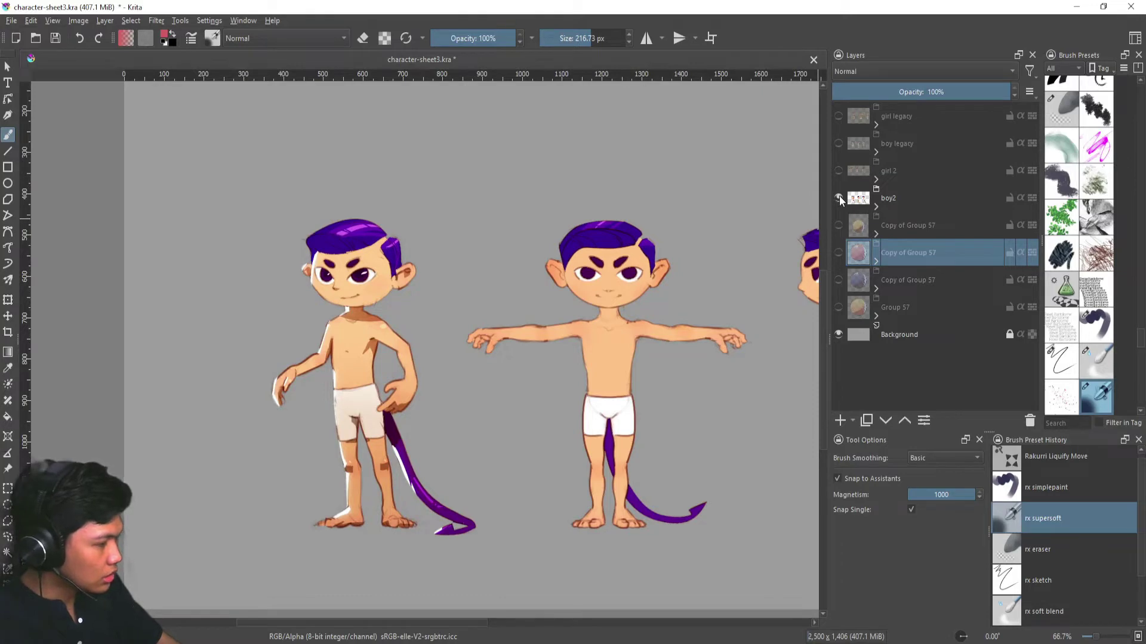
- Hide boy2 and view the girl 2, boy legacy and girl legacy character groups in turn
click(839, 198)
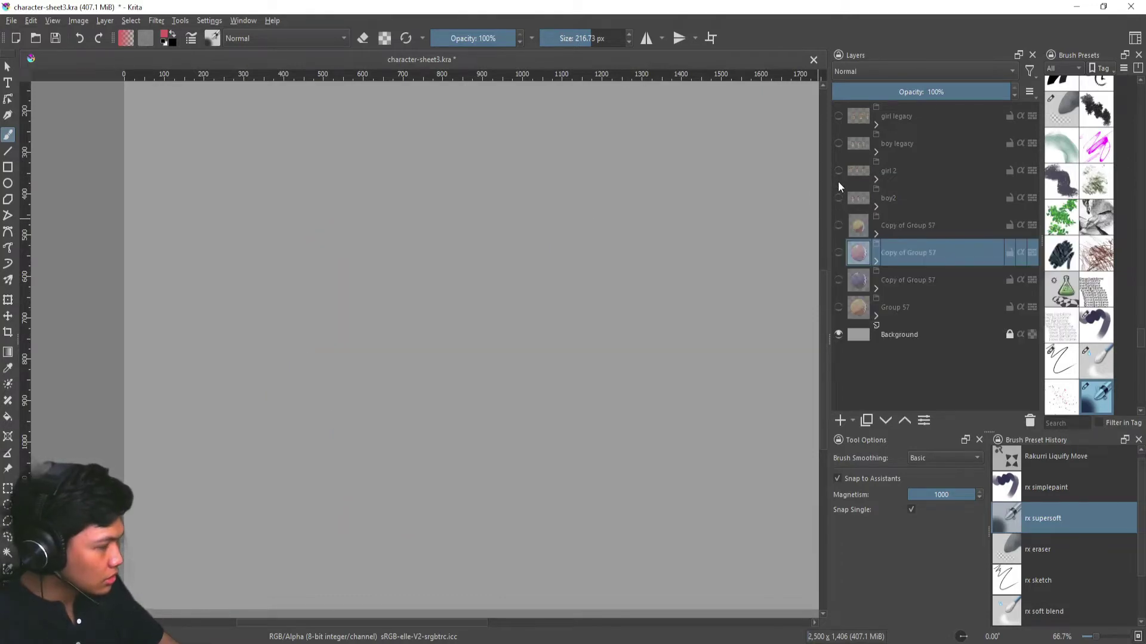
click(838, 172)
drag(674, 262, 635, 276)
click(838, 172)
click(838, 143)
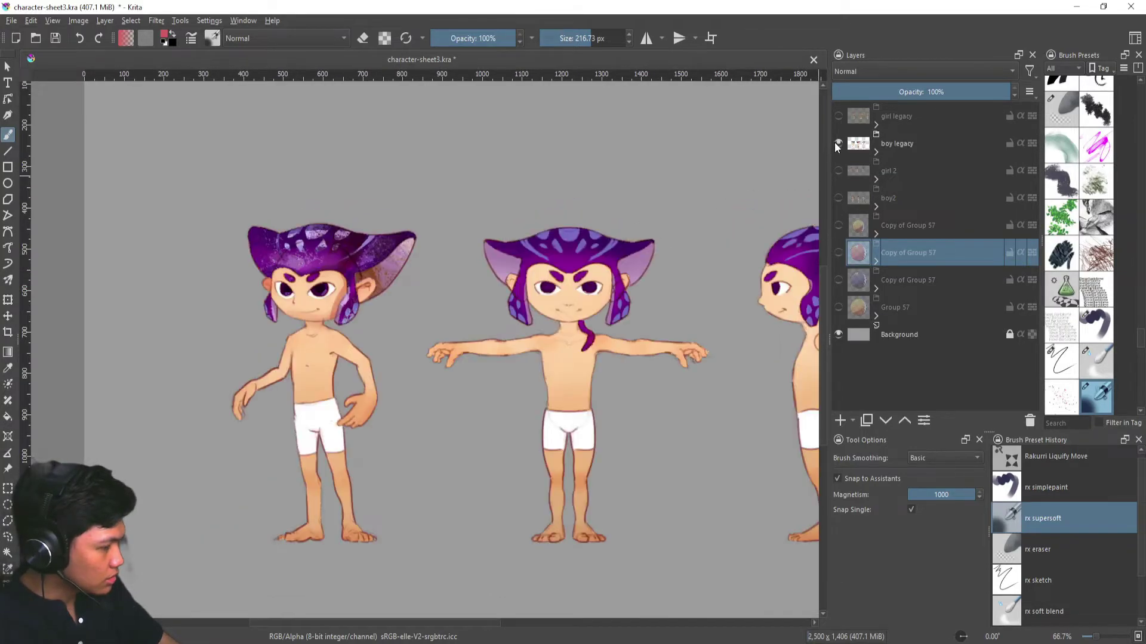
click(838, 143)
click(838, 116)
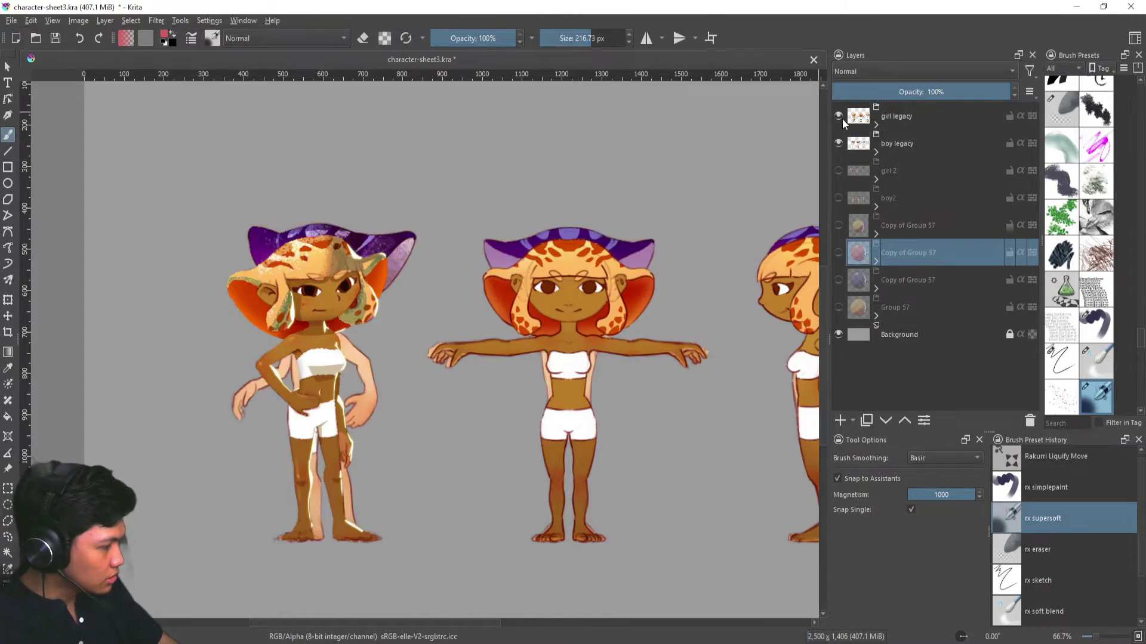
- Hide the two legacy groups, view girl 2 once more, and return to showing only the boy2 characters
click(839, 117)
click(838, 144)
click(838, 144)
click(838, 171)
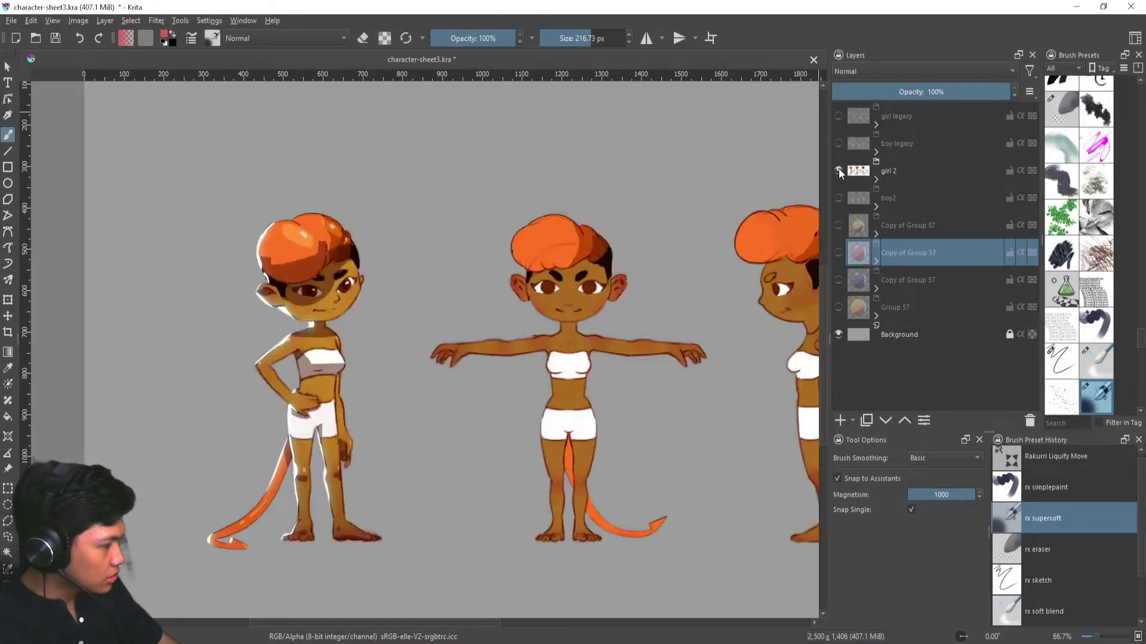
click(838, 171)
click(839, 198)
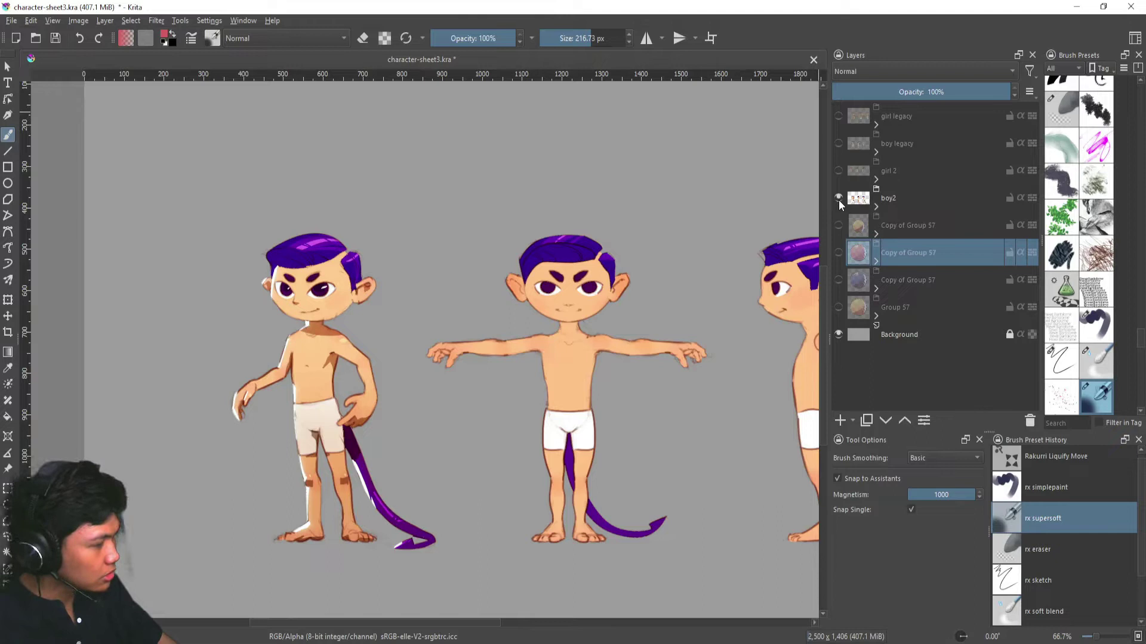
drag(632, 299, 500, 323)
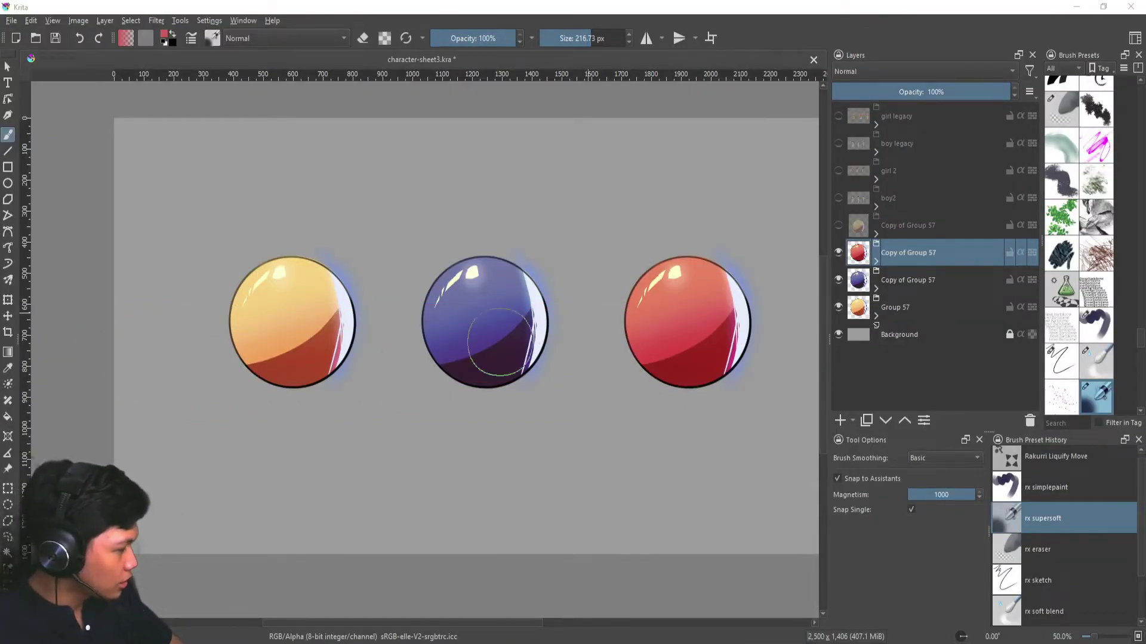
scroll(401, 416, up, 1)
drag(323, 399, 385, 448)
scroll(385, 449, up, 1)
scroll(467, 354, down, 1)
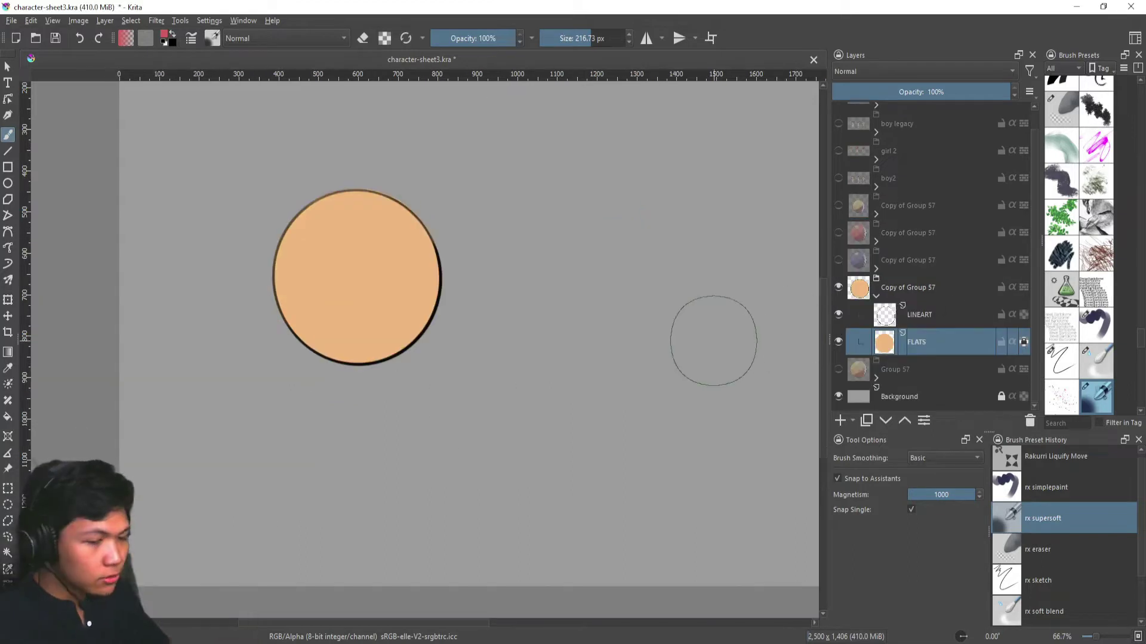
- Add a new paint layer between FLATS and LINEART in the flat orange sphere's group
drag(713, 341, 680, 365)
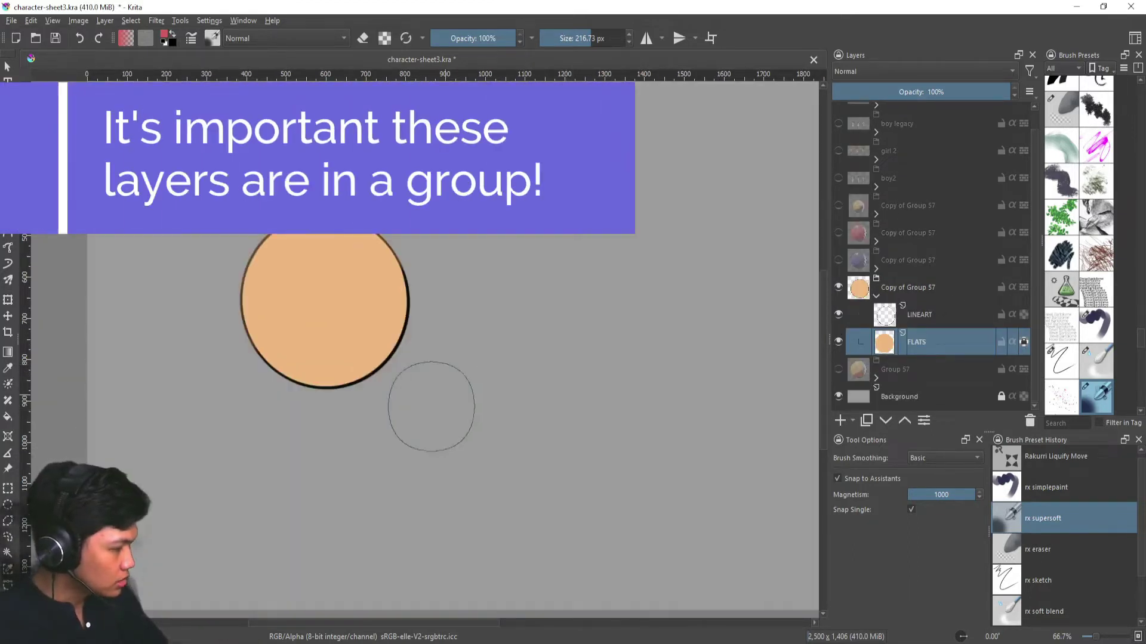
key(r)
key(r)
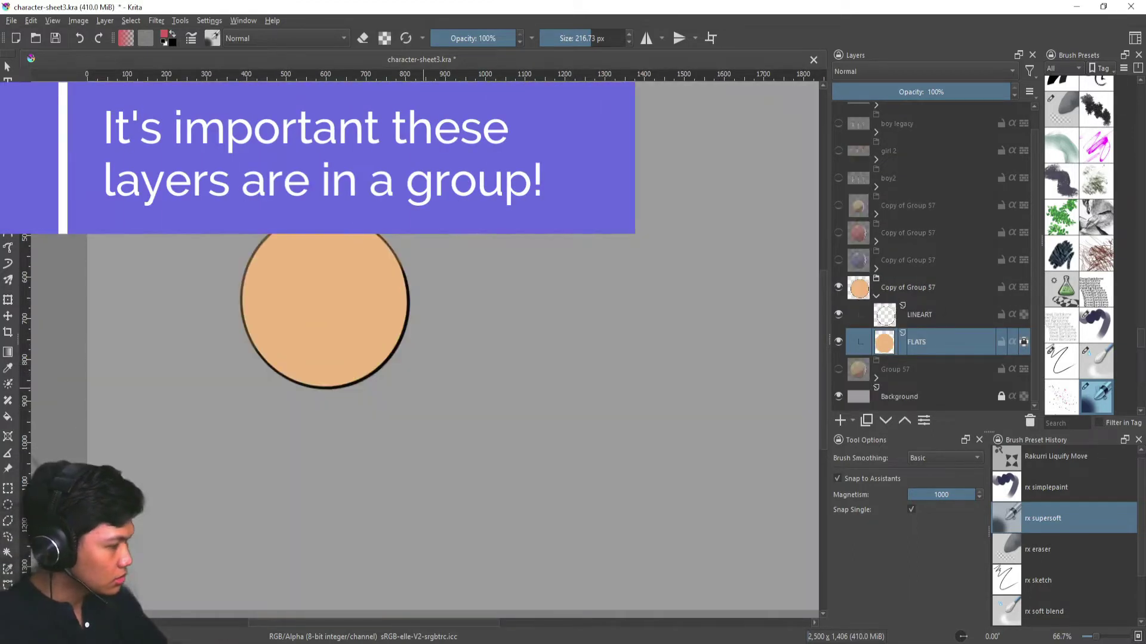
key(Page_Up)
key(r)
key(r)
key(r)
key(r)
key(Page_Down)
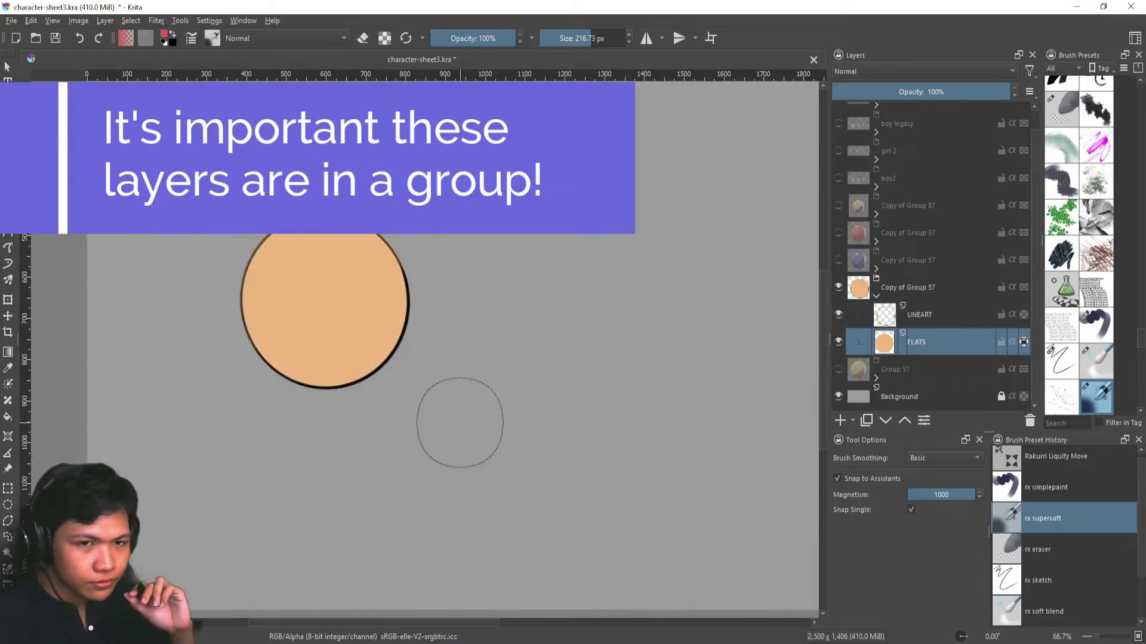
key(Insert)
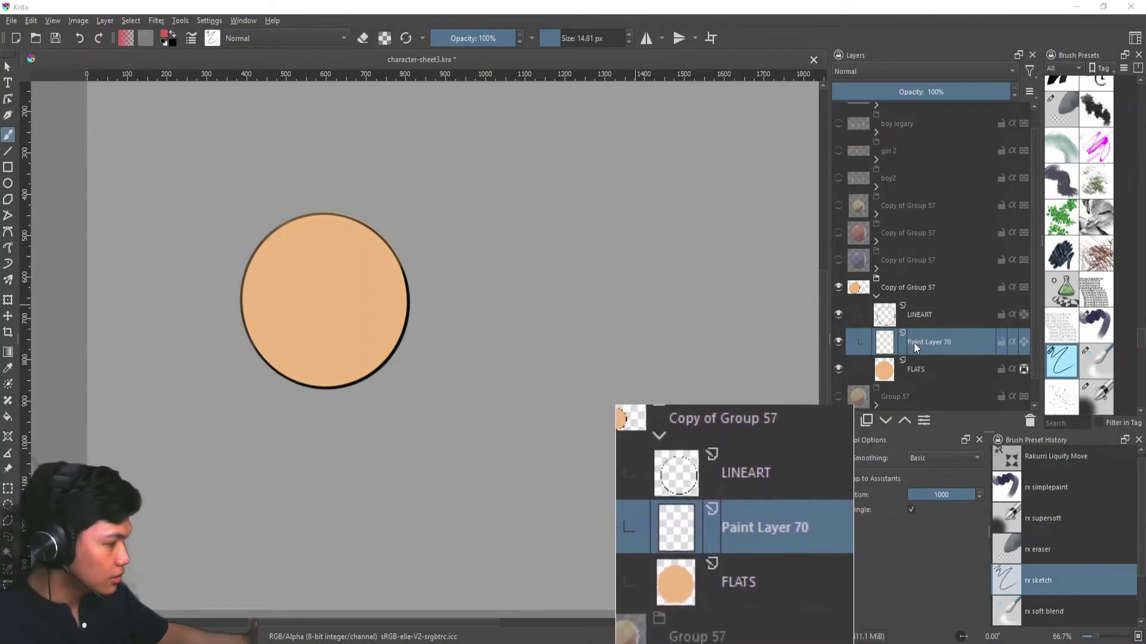
- Enable Inherit Alpha on Paint Layer 70, directly above FLATS
click(913, 370)
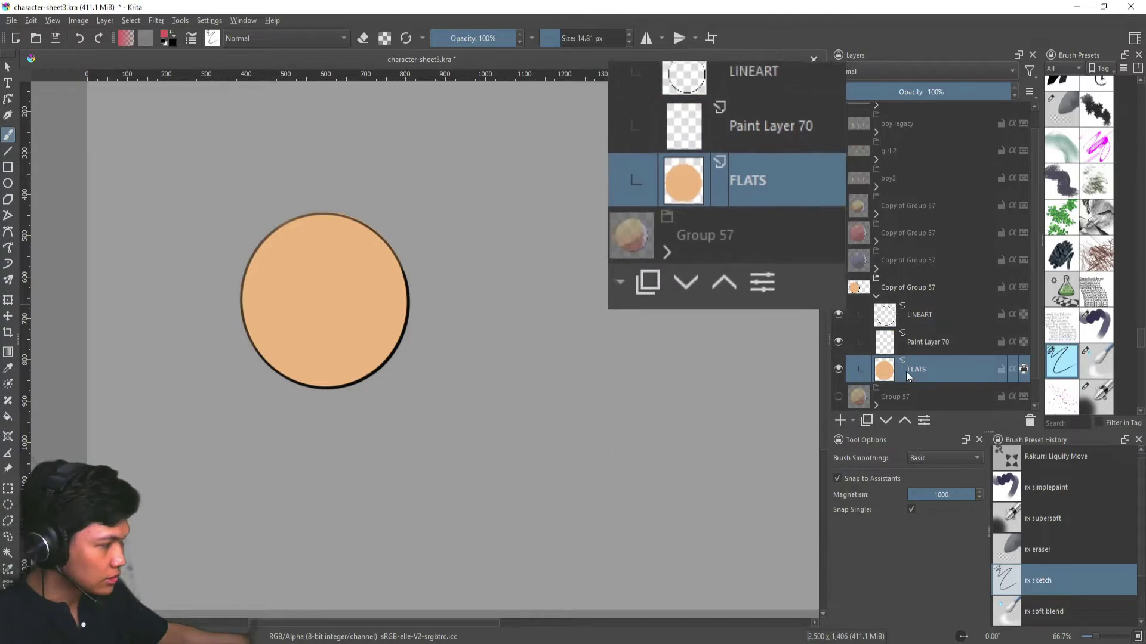
click(919, 343)
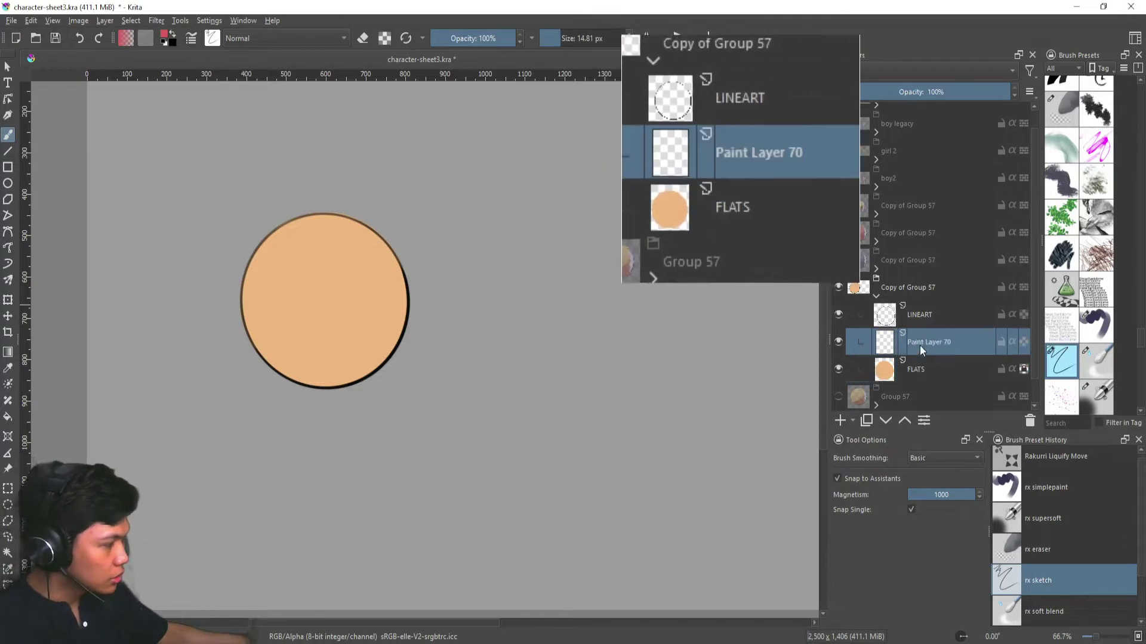
click(1012, 345)
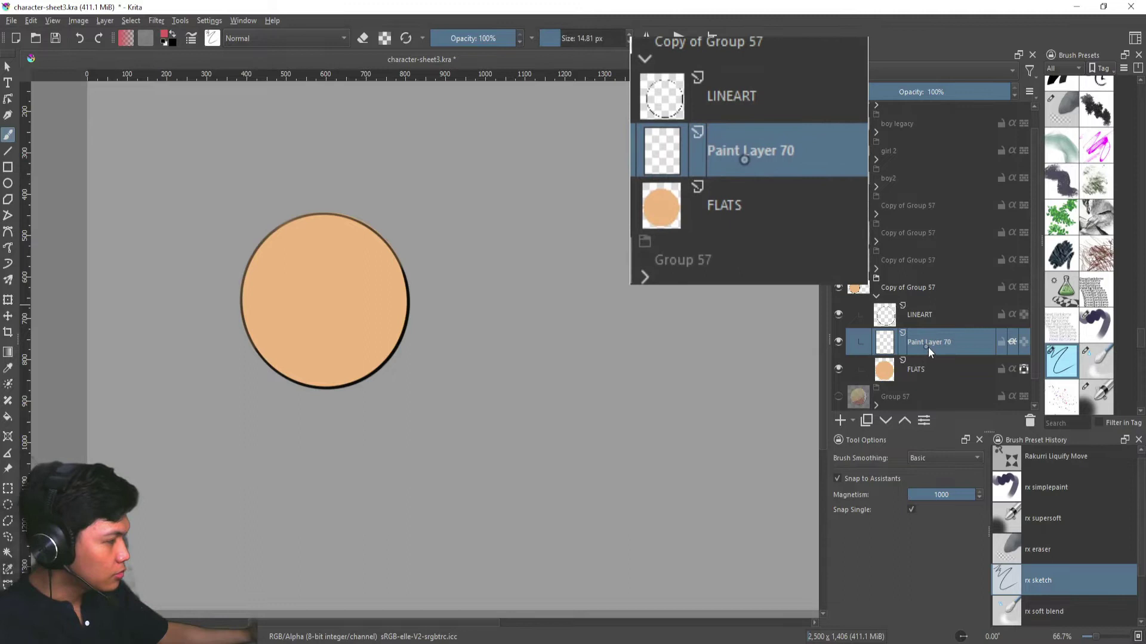
- Compare Paint Layer 70 with the FLATS layer below it, and turn Paint Layer 70's Inherit Alpha off
click(925, 371)
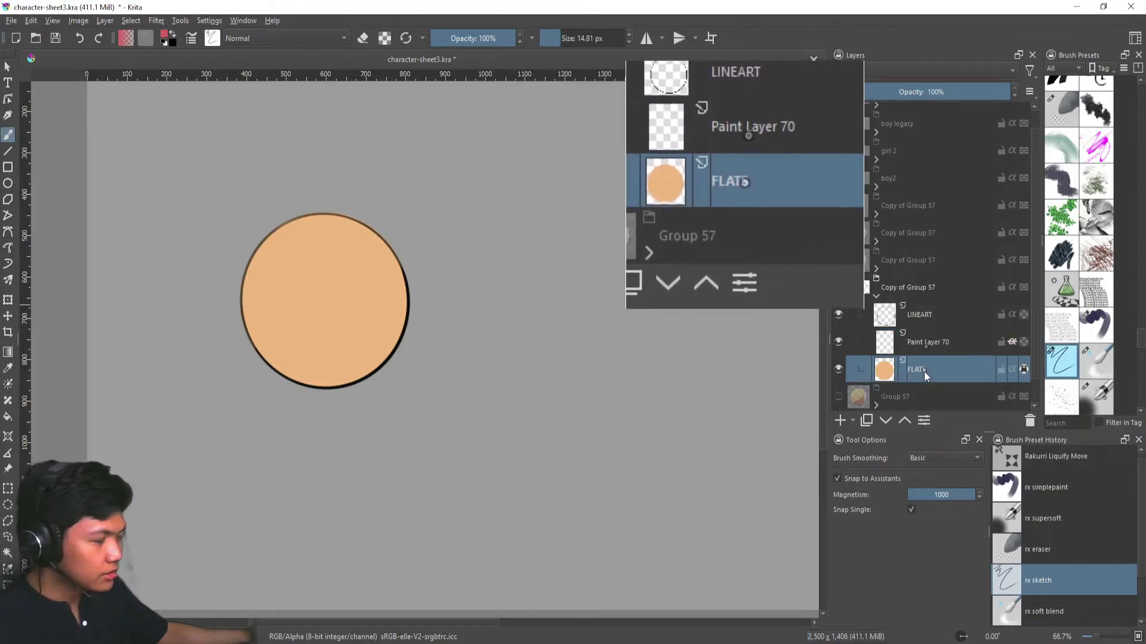
click(924, 344)
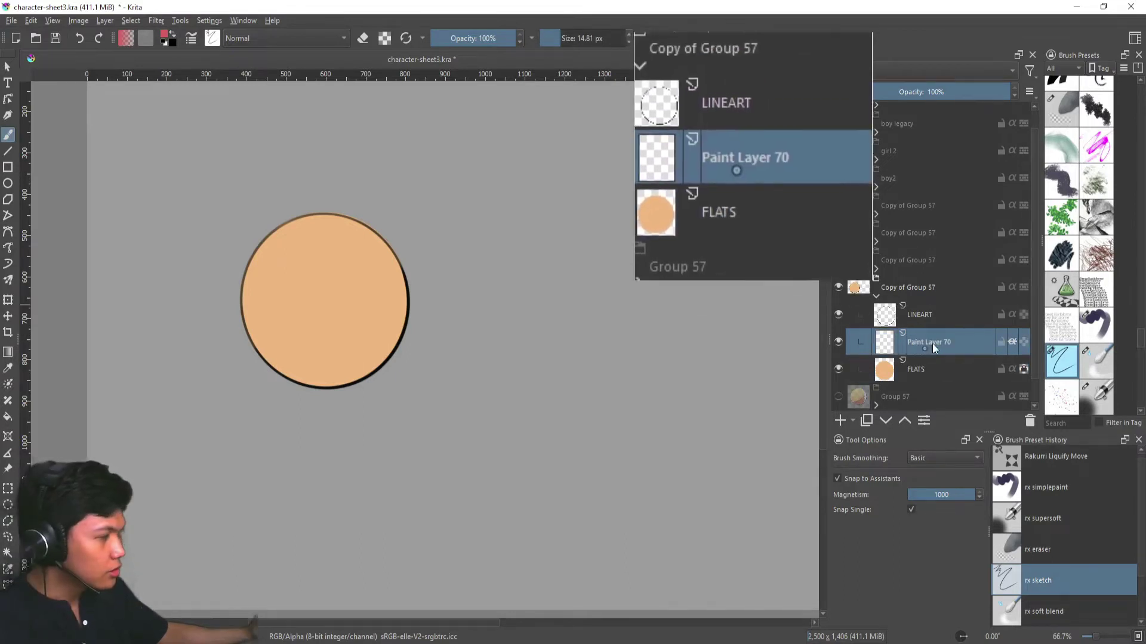
click(918, 368)
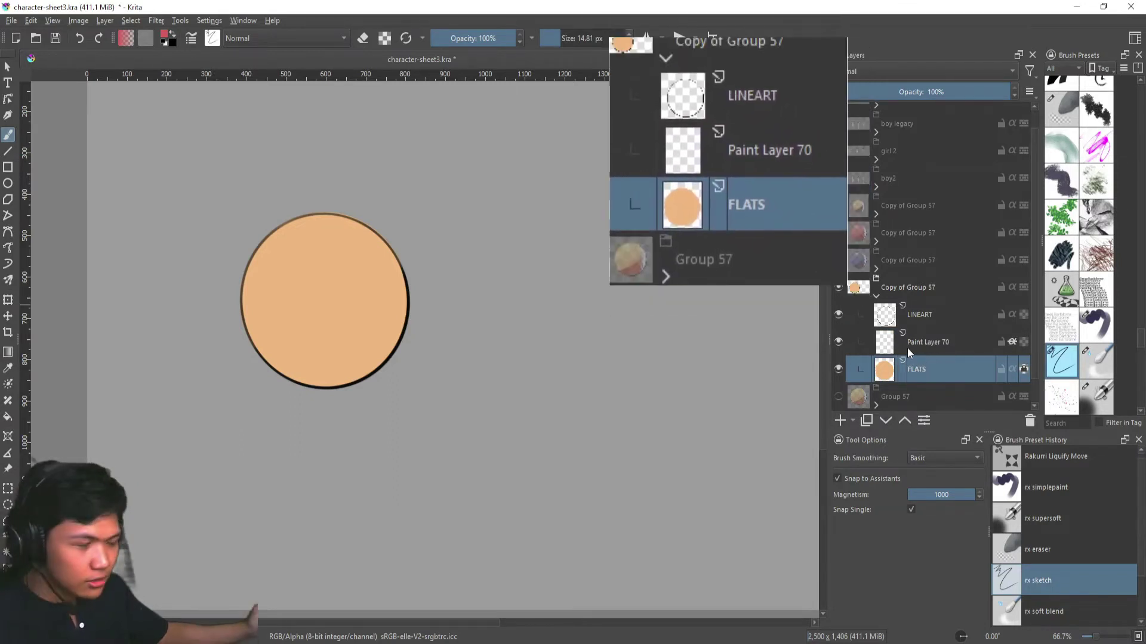
click(957, 342)
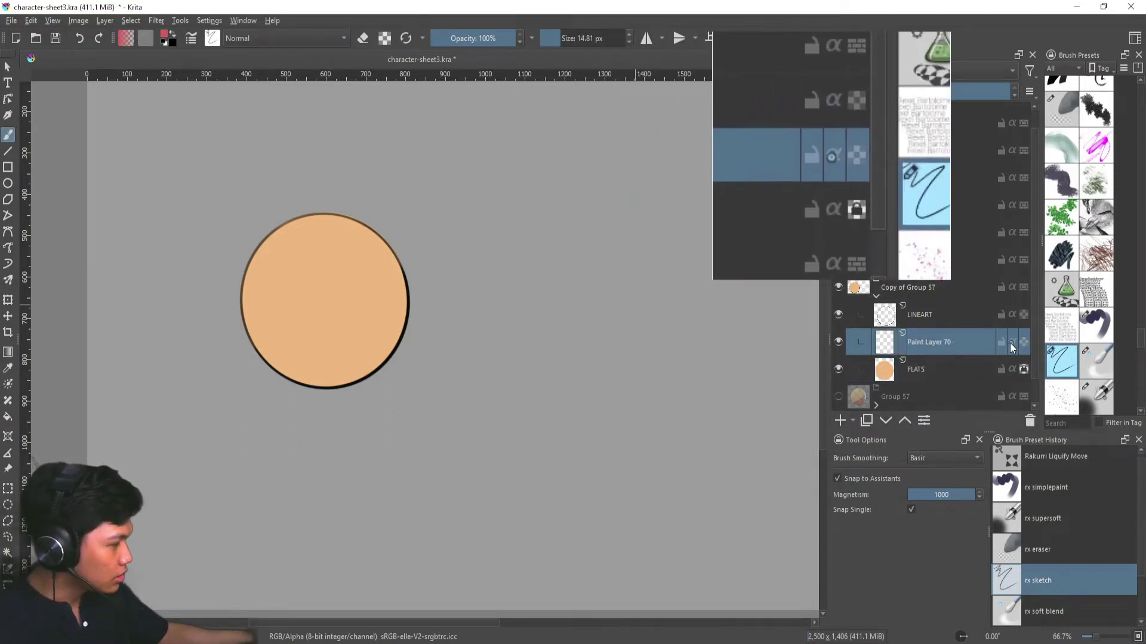
- Paint a broad diagonal red stroke over the sphere's lower part and past its outline on Paint Layer 70, using rx simplepaint at 122.75 px
key(slash)
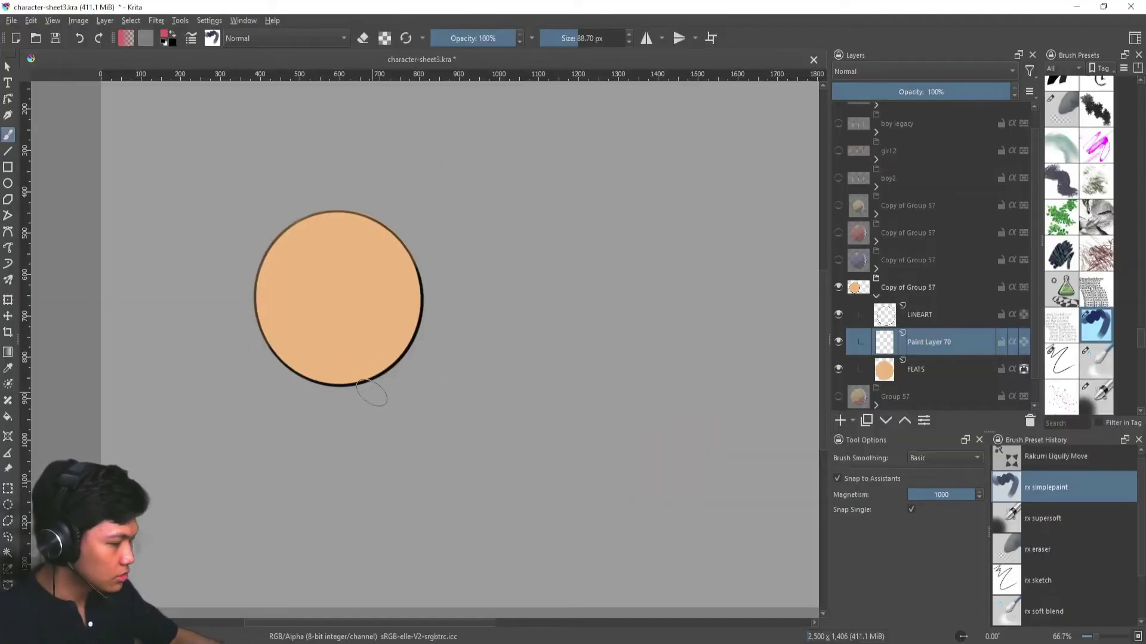
mouse_move(265, 412)
mouse_down()
mouse_move(366, 376)
mouse_move(322, 439)
mouse_move(456, 334)
mouse_up()
drag(409, 381, 481, 294)
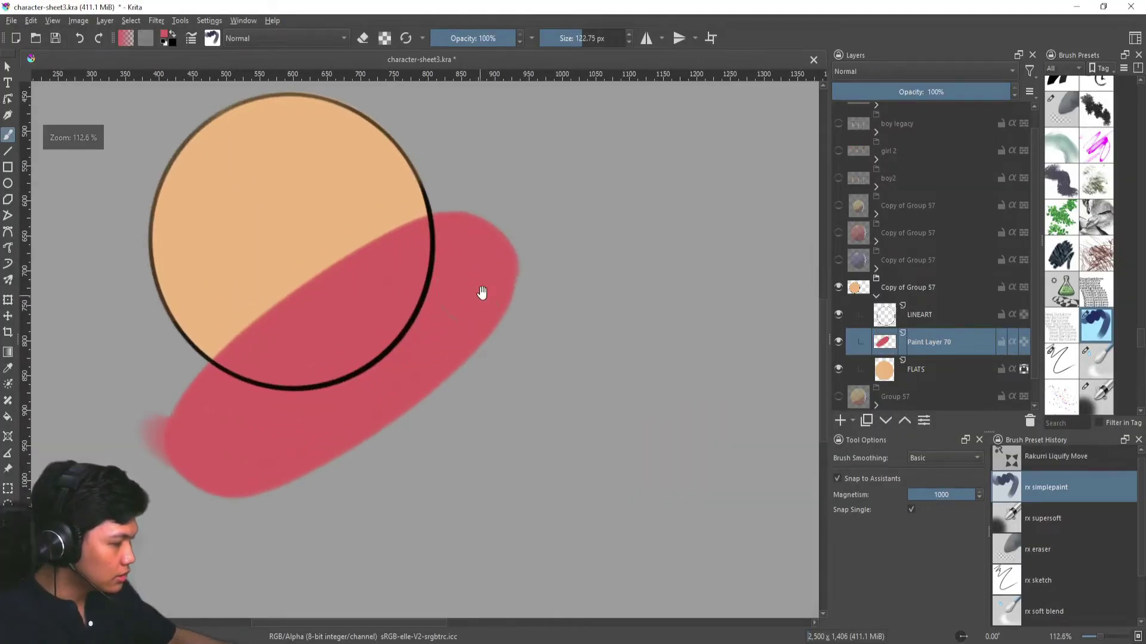
drag(527, 258, 547, 283)
scroll(547, 282, down, 1)
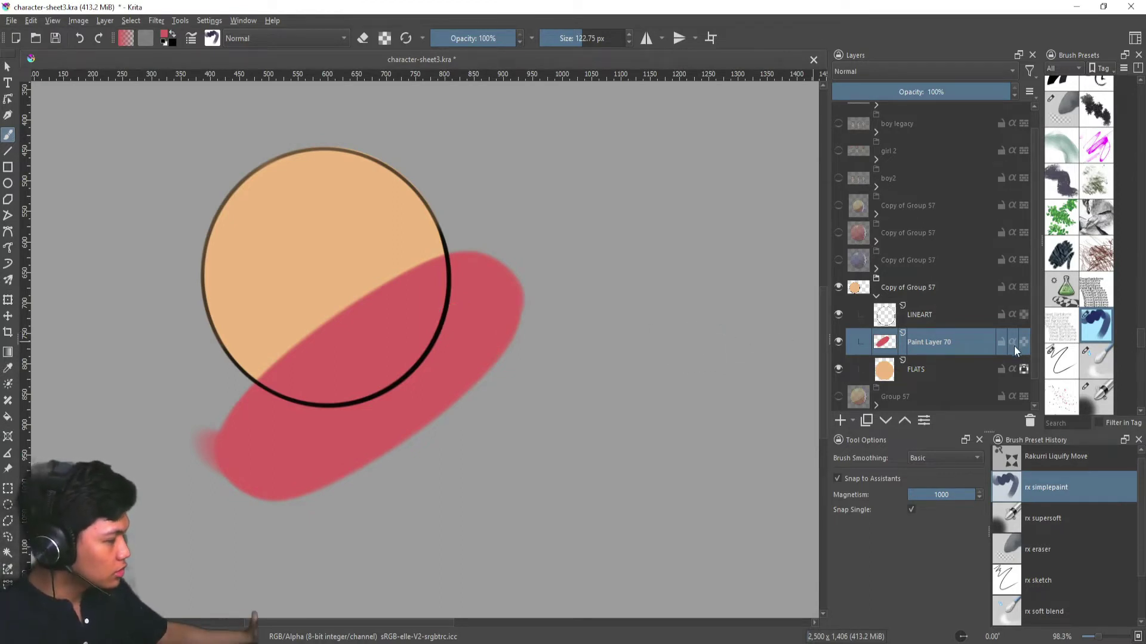
- Enable Inherit Alpha on Paint Layer 70 to clip the red paint to the sphere, then undo the red stroke
click(1013, 343)
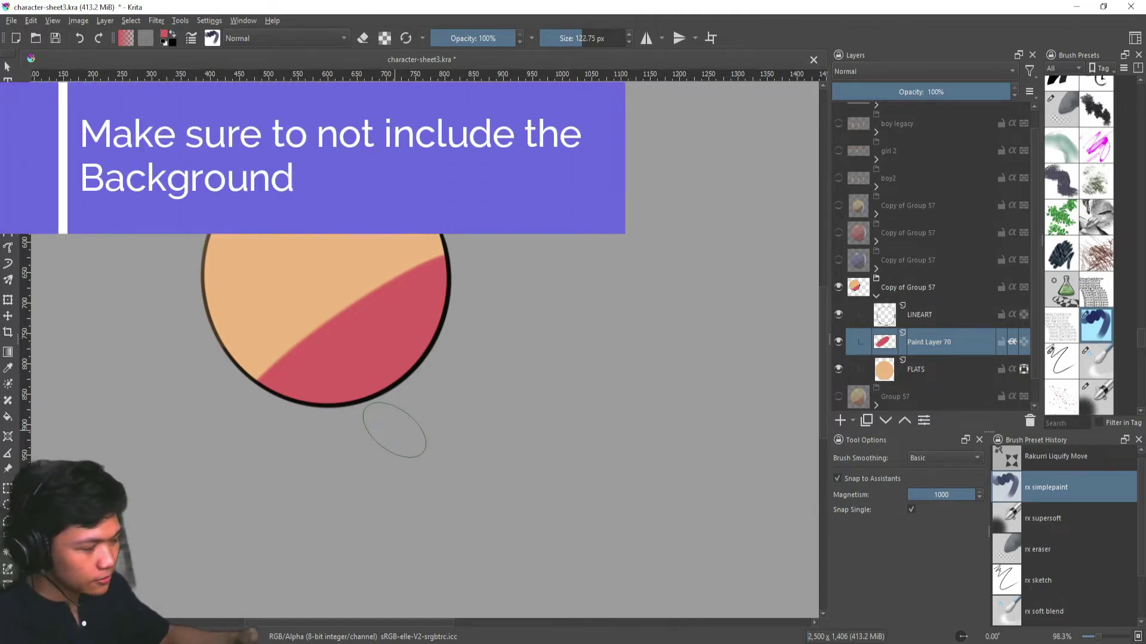
key(ctrl+z)
drag(604, 305, 588, 352)
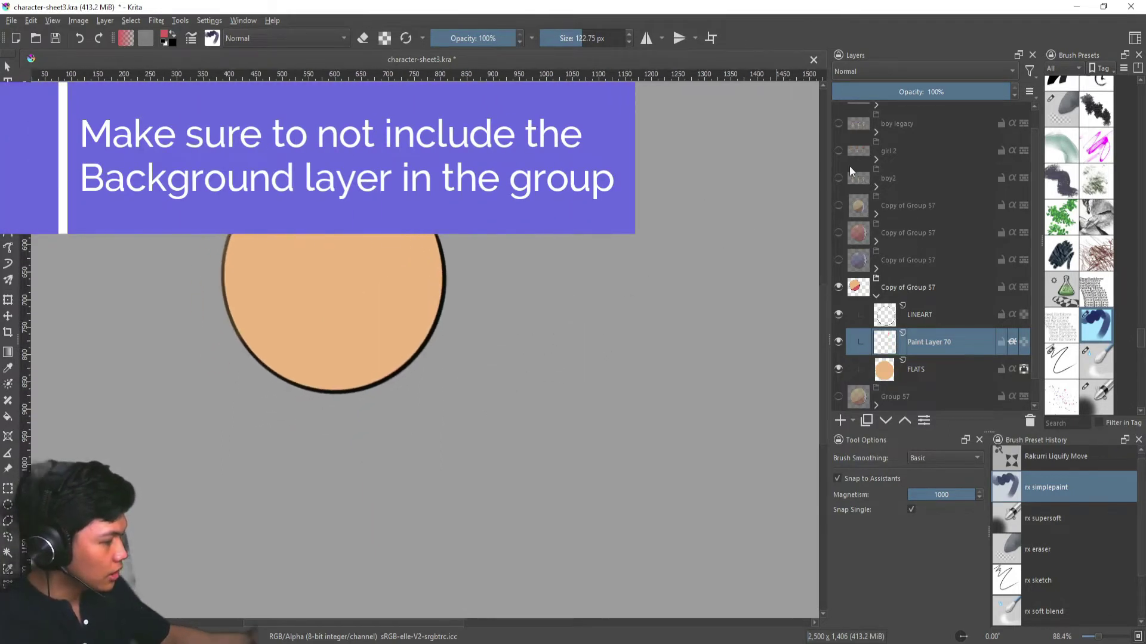
- Set Paint Layer 70's blending mode to Multiply
right_click(626, 299)
click(710, 307)
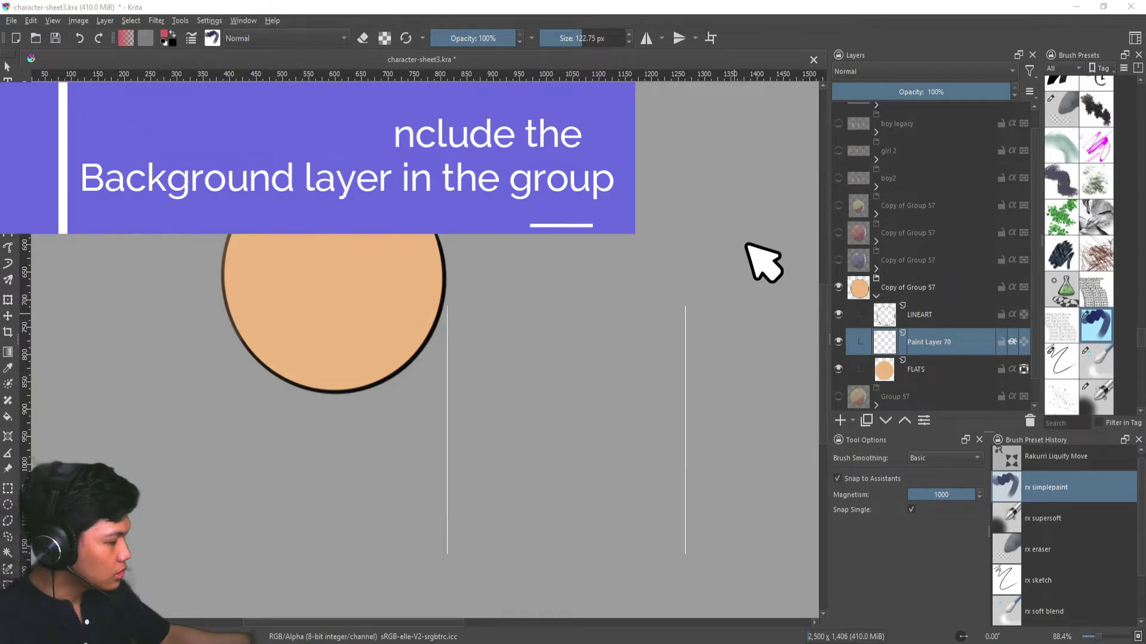
click(878, 73)
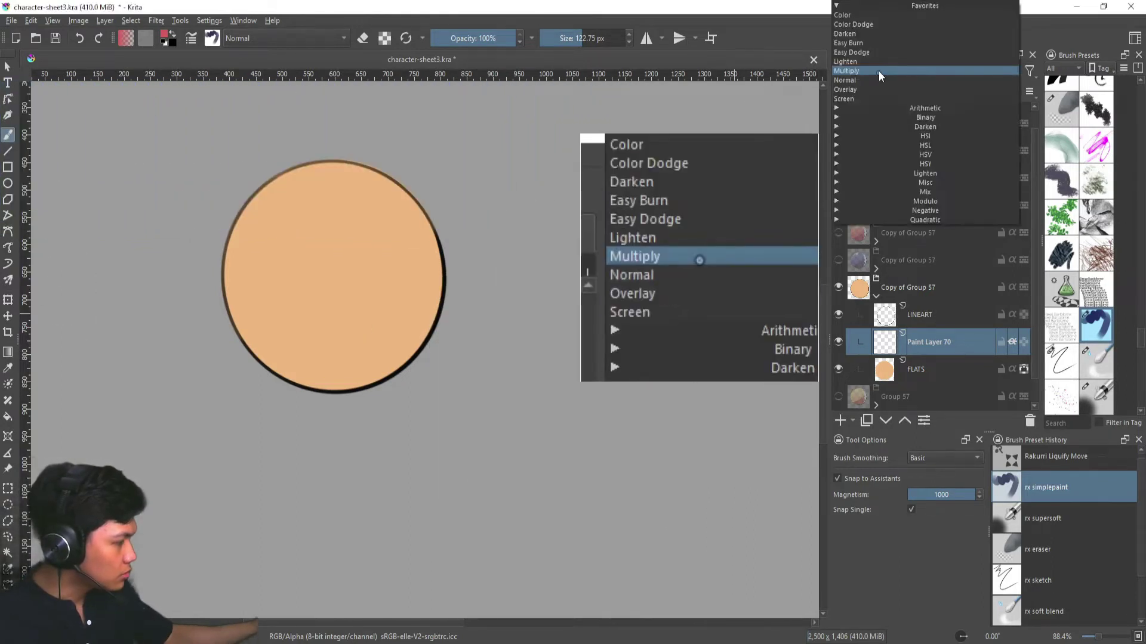
click(879, 71)
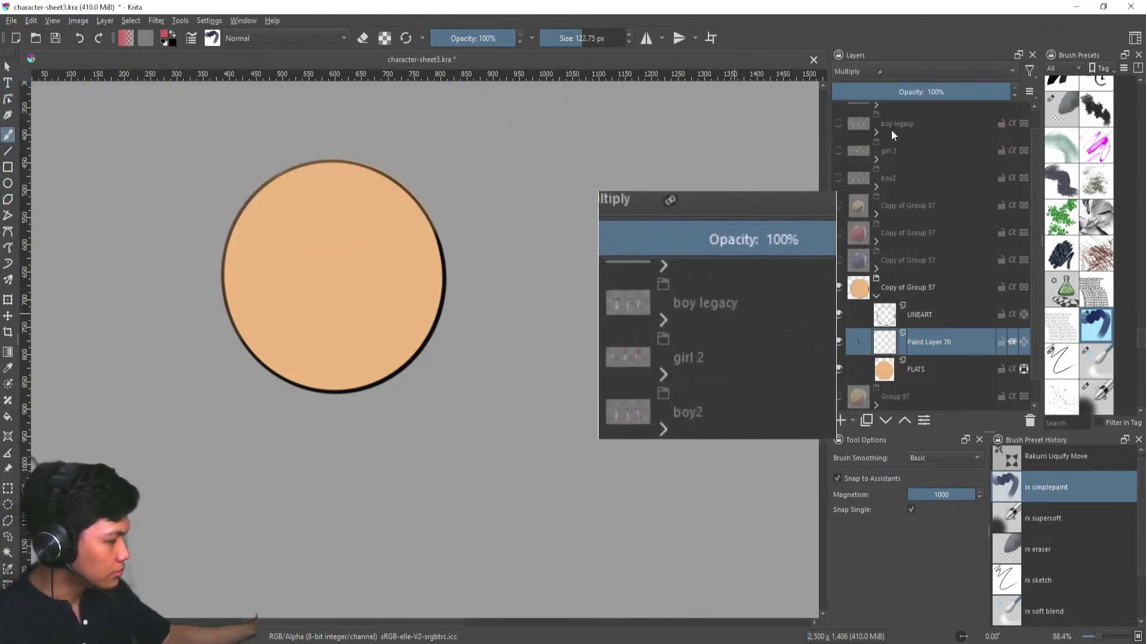
- Pick a neutral mid grey and try a first shadow stroke over the sphere's lower right on Paint Layer 70, then undo it
scroll(572, 238, down, 1)
key(shift+i)
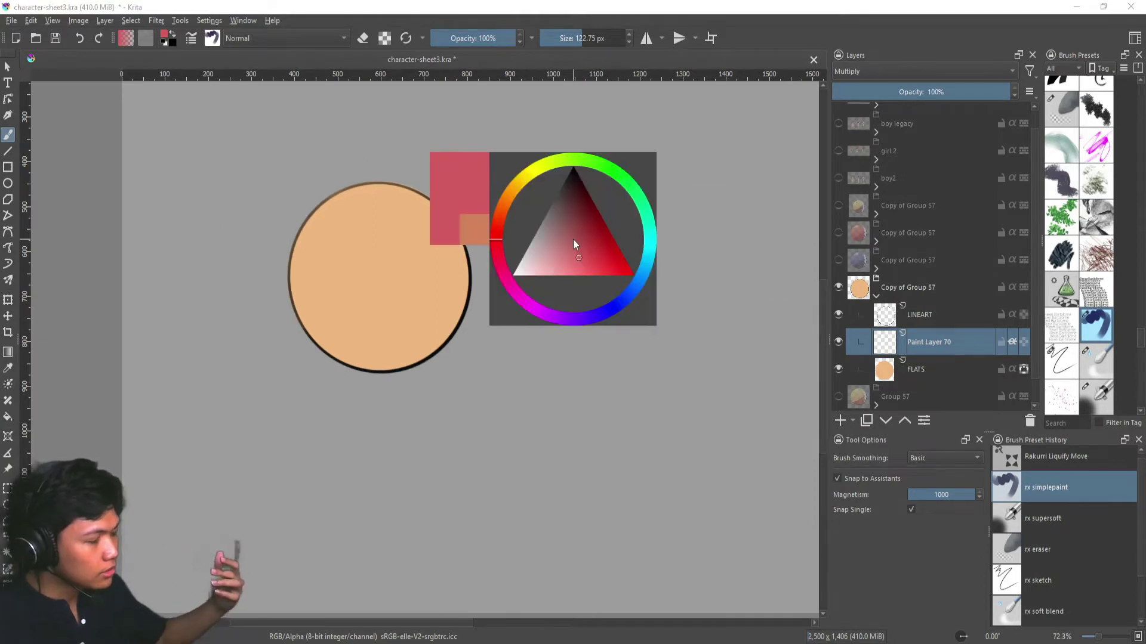
click(555, 232)
drag(554, 231, 537, 224)
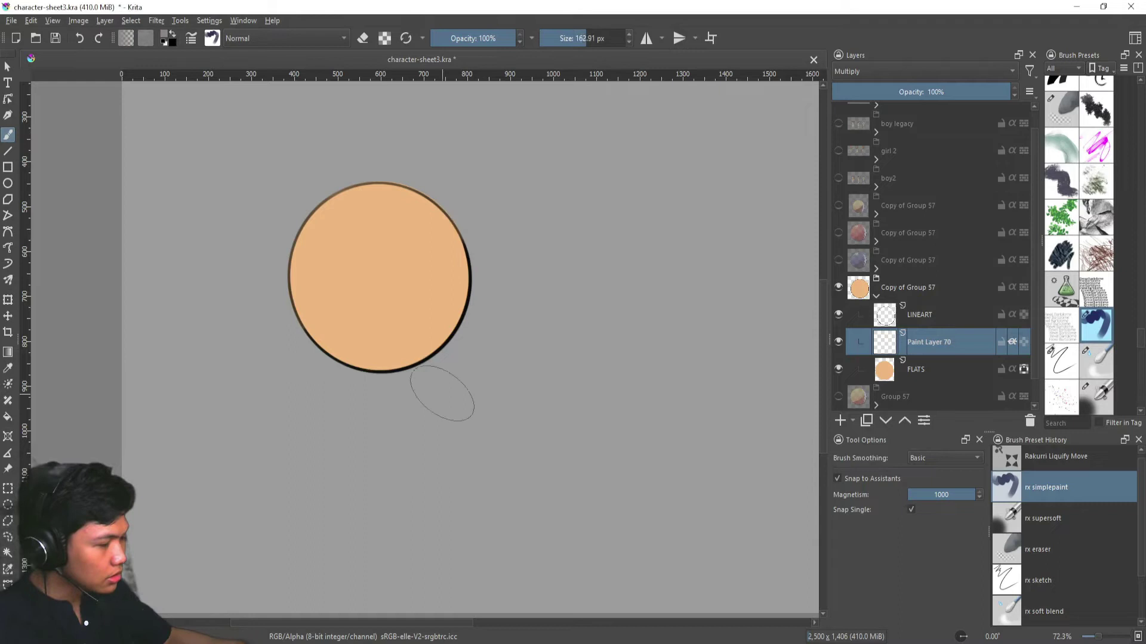
mouse_move(442, 394)
mouse_down()
mouse_move(484, 284)
mouse_move(400, 364)
mouse_up()
key(ctrl+z)
key(ctrl+z)
key(ctrl+z)
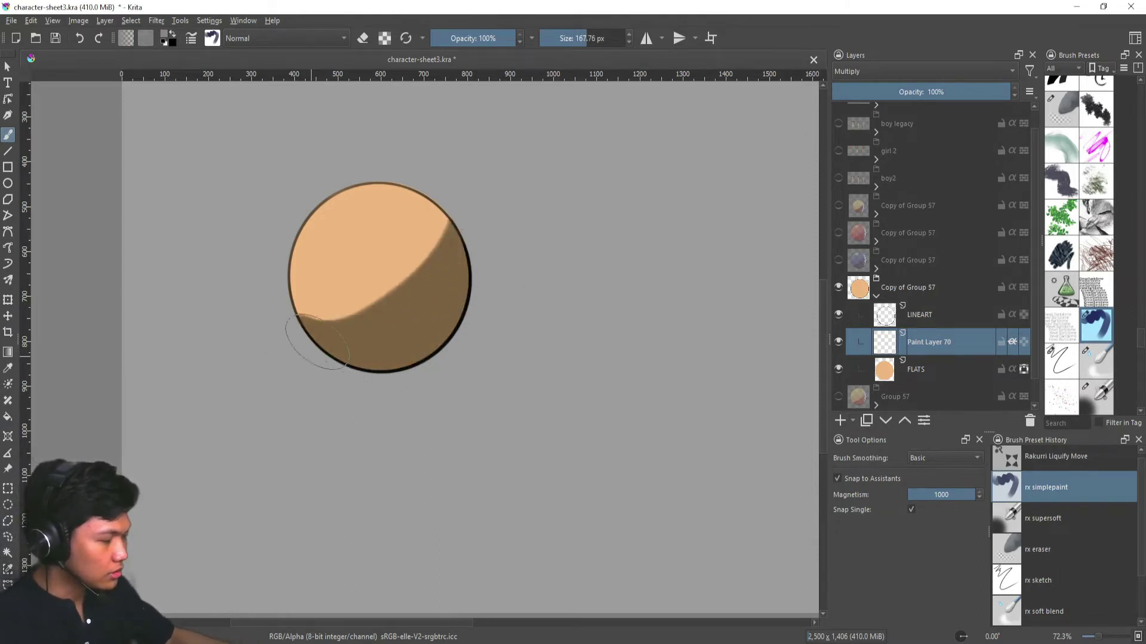
- Try several grey shadow shapes along the sphere's lower-right side at 167.76 px, undoing each attempt
mouse_move(478, 267)
mouse_down()
mouse_move(399, 345)
mouse_move(479, 270)
mouse_move(465, 341)
mouse_up()
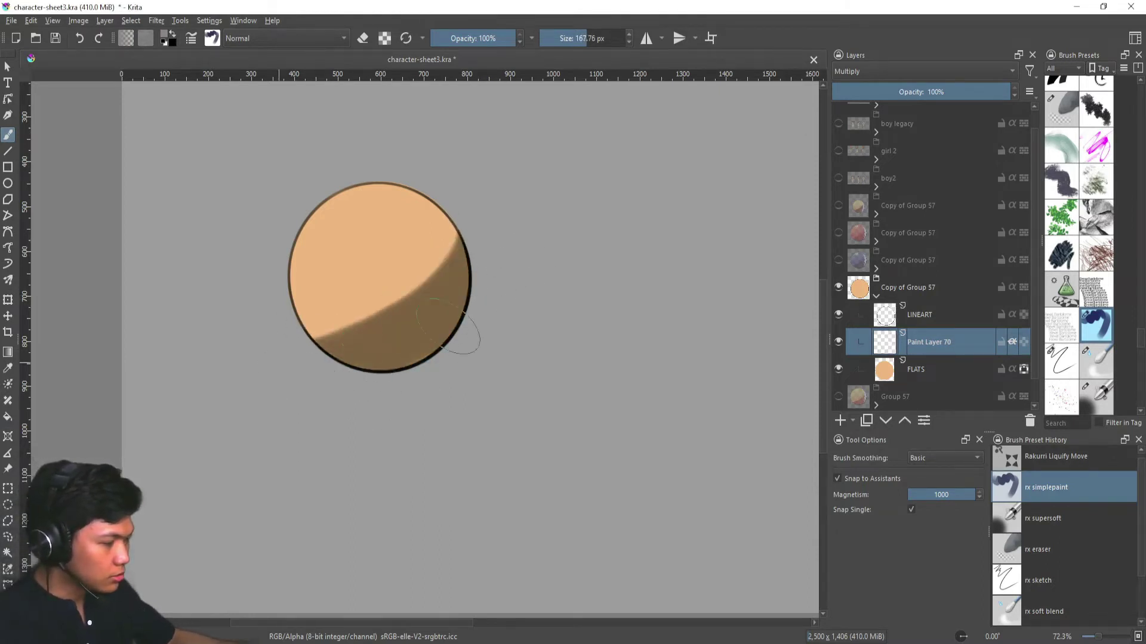
drag(278, 363, 457, 229)
key(ctrl+z)
drag(329, 334, 468, 248)
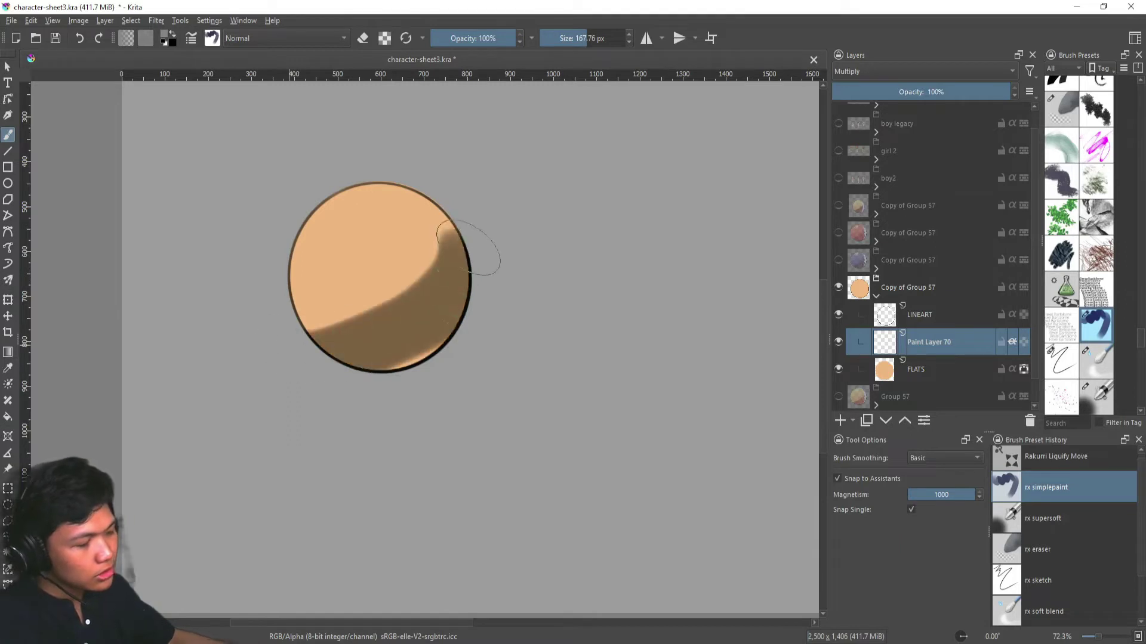
key(ctrl+z)
mouse_move(316, 331)
mouse_down()
mouse_move(422, 344)
mouse_move(468, 244)
mouse_up()
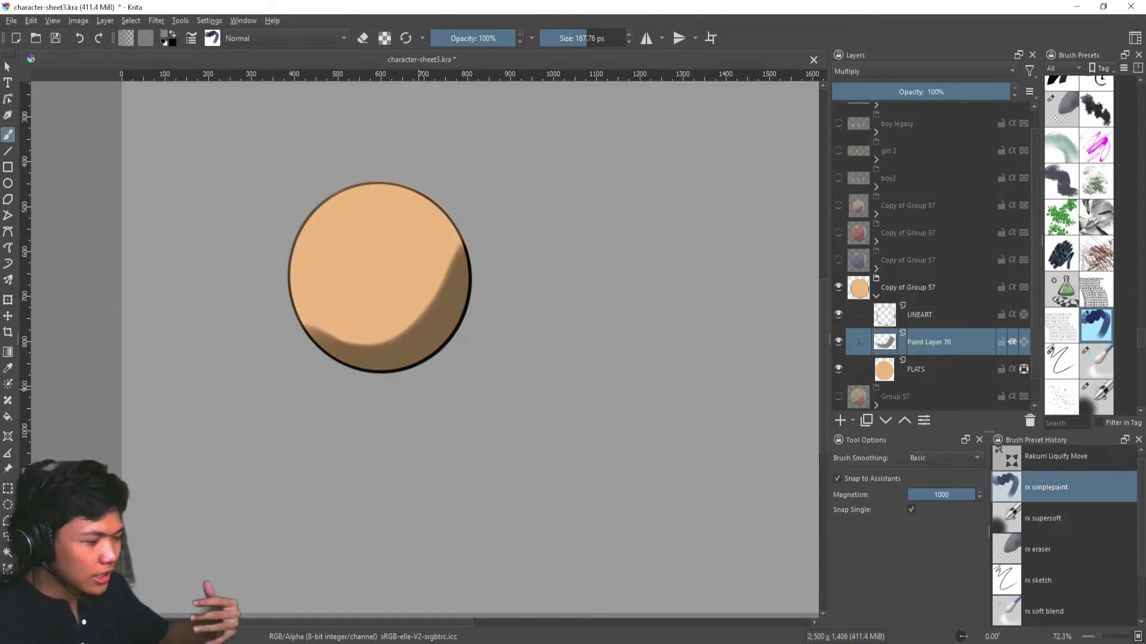
key(ctrl+z)
mouse_move(316, 337)
mouse_down()
mouse_move(406, 325)
mouse_move(412, 337)
mouse_move(468, 278)
mouse_up()
drag(475, 331, 529, 253)
drag(452, 278, 389, 349)
key(ctrl+z)
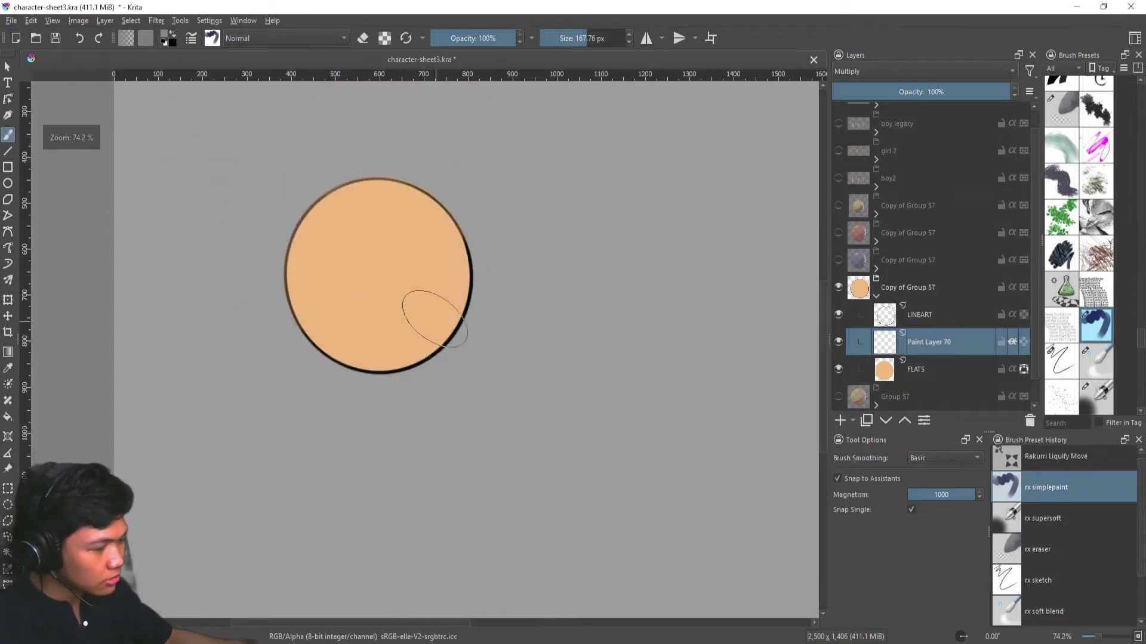
- Choose a muted, slightly saturated red as the brush colour for the Multiply shading
key(shift+i)
key(shift+i)
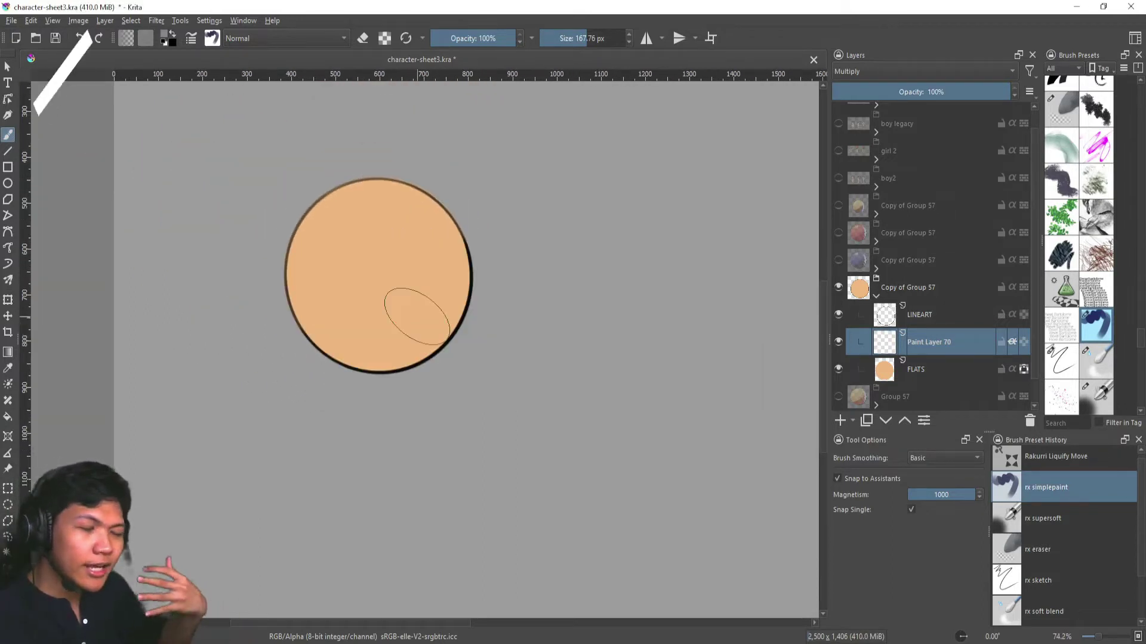
key(shift+i)
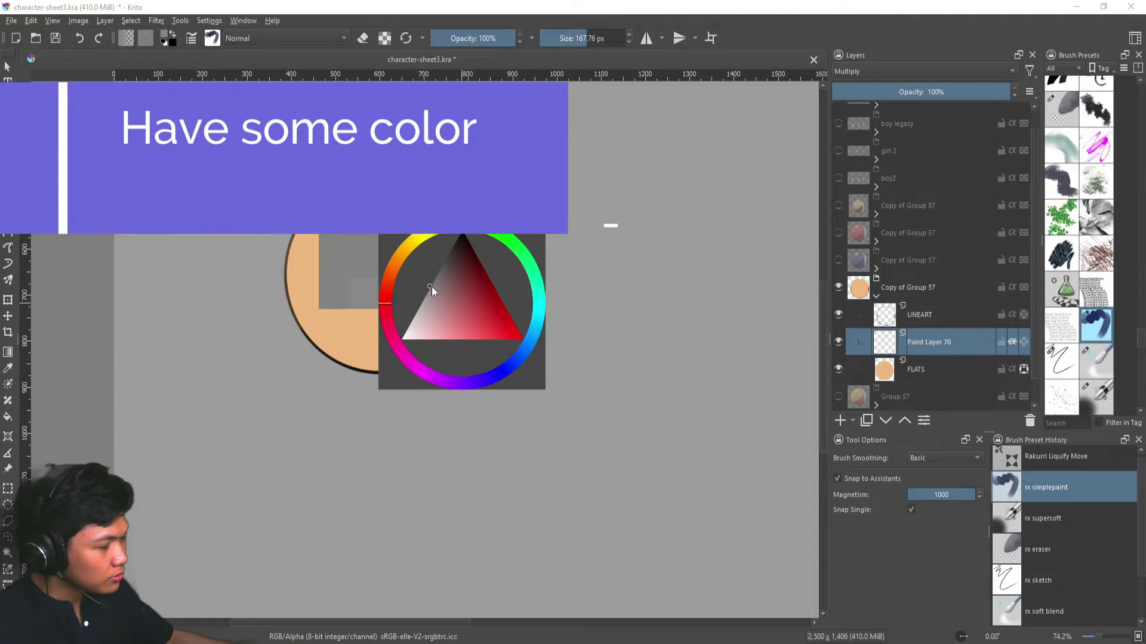
click(446, 294)
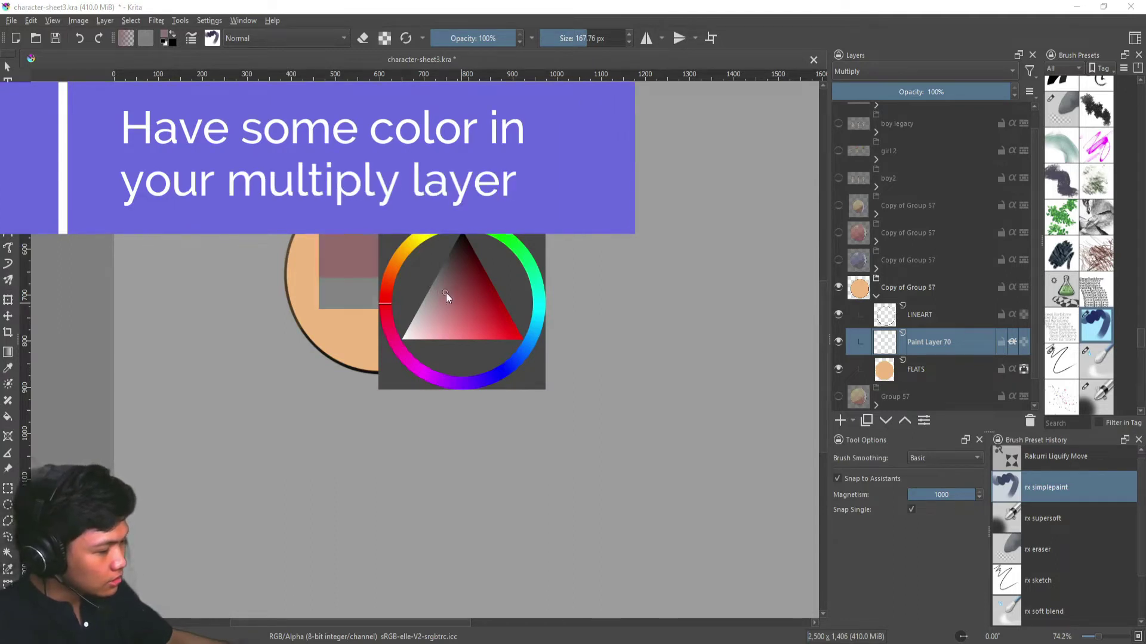
- Paint a curved reddish shadow across the sphere's lower-right side at 209.45 px, undoing and redrawing it until the shape fits
drag(378, 337, 499, 268)
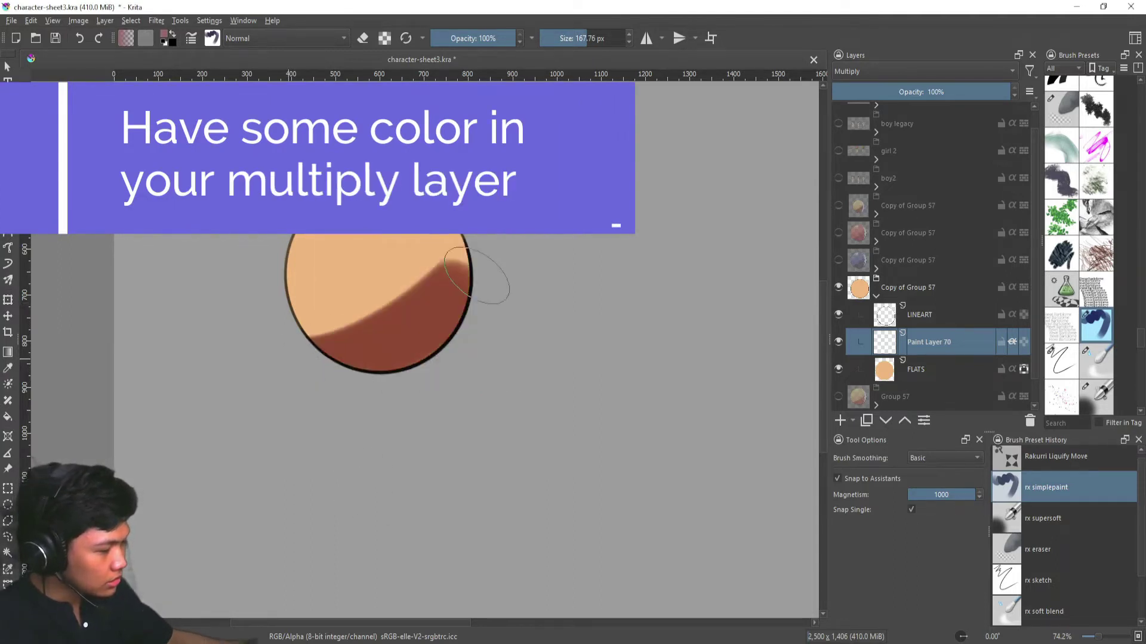
key(ctrl+z)
mouse_move(312, 383)
mouse_down()
mouse_move(396, 357)
mouse_move(480, 271)
mouse_up()
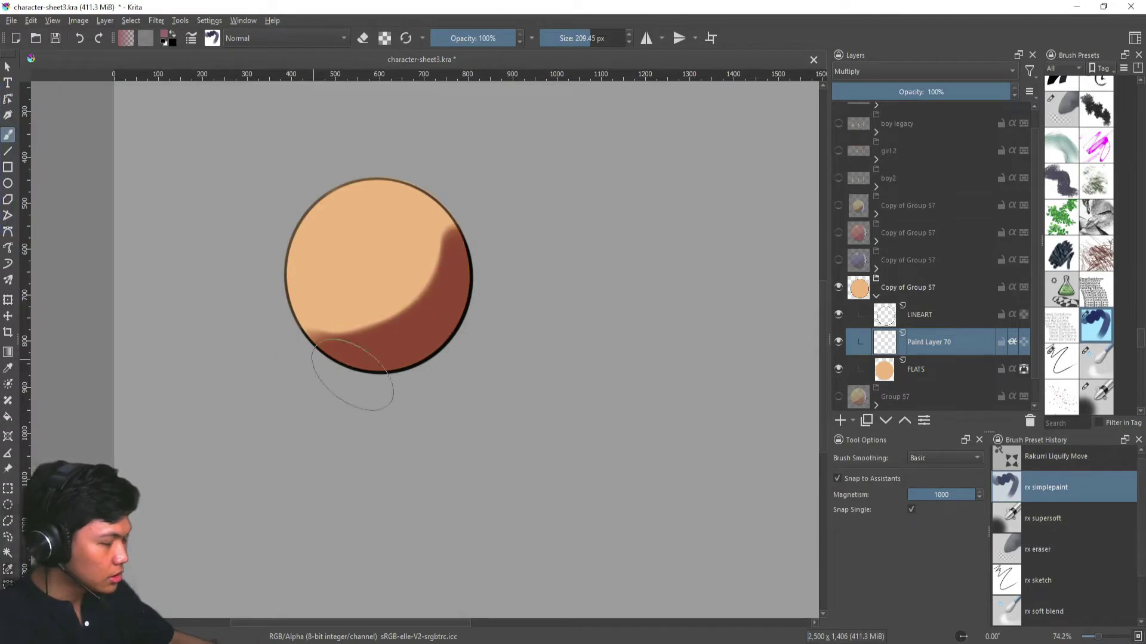
key(ctrl+z)
drag(351, 380, 495, 227)
drag(537, 261, 481, 324)
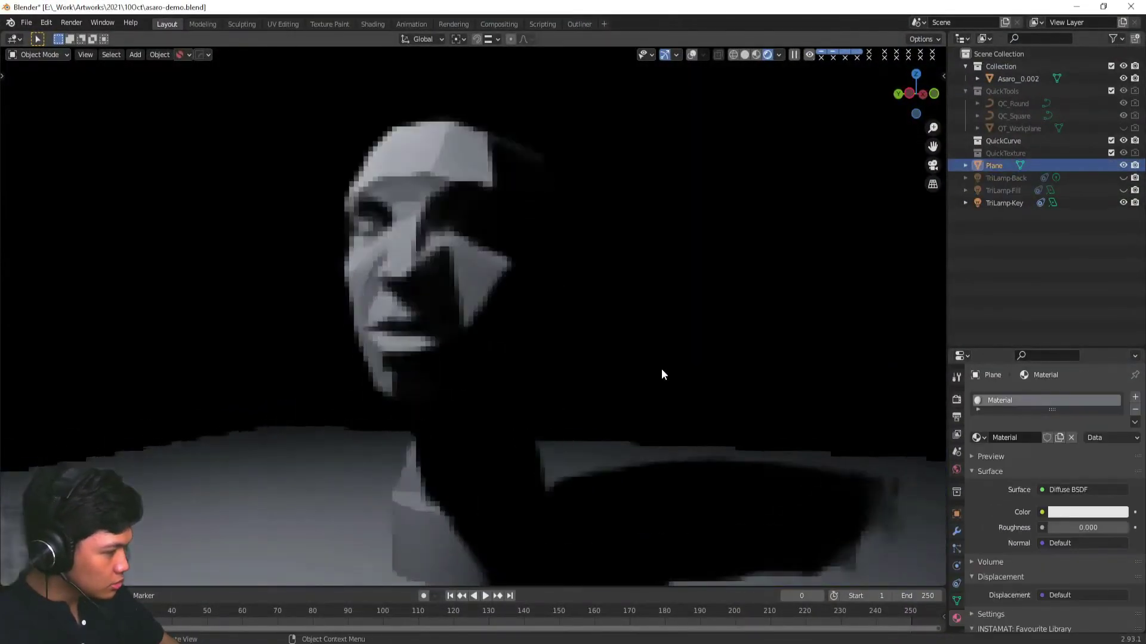
- Switch to Blender and examine the Asaro head's lighting, tracing the face from forehead to chin and sketching an upward arrow beside it
mouse_move(412, 102)
mouse_down()
mouse_move(411, 140)
mouse_move(424, 95)
mouse_up()
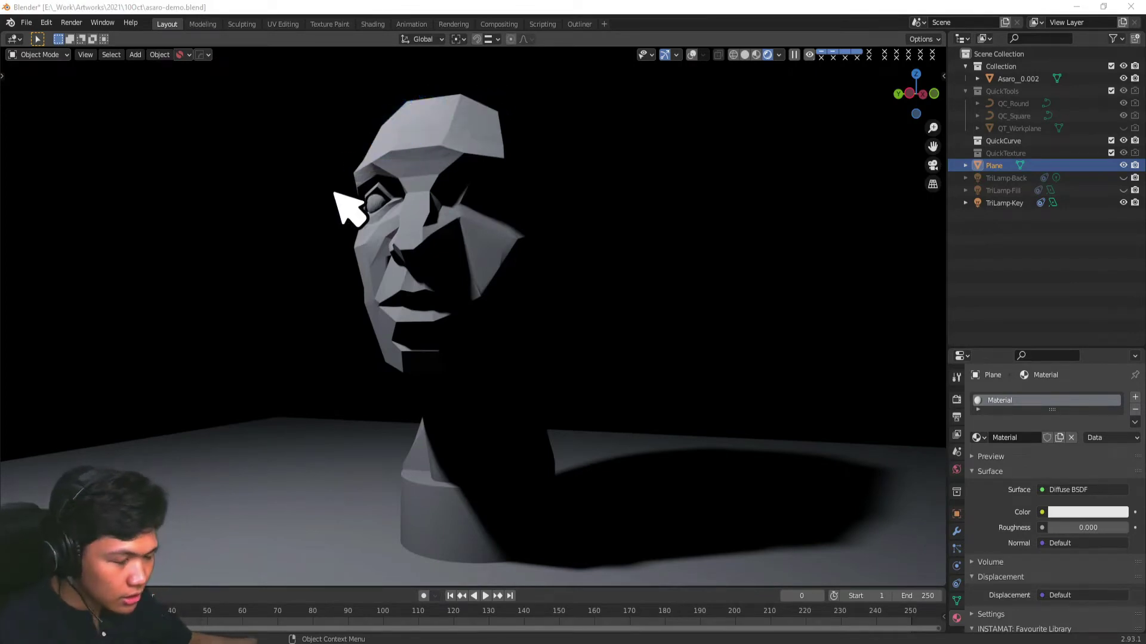
mouse_move(421, 104)
mouse_down()
mouse_move(402, 235)
mouse_move(407, 324)
mouse_up()
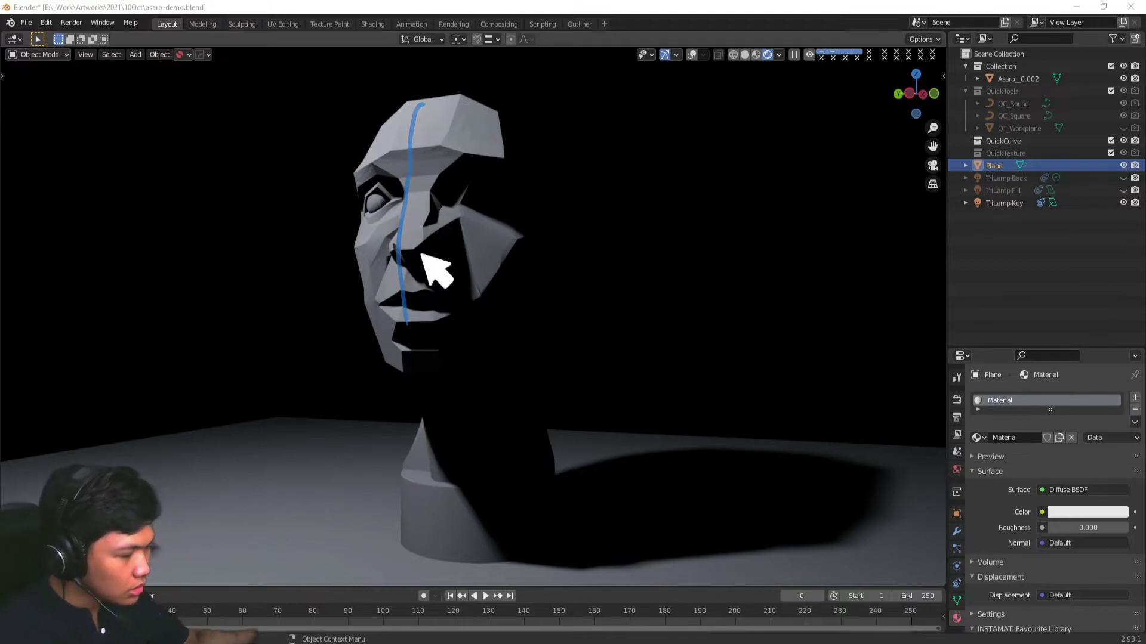
mouse_move(409, 110)
mouse_down()
mouse_move(384, 153)
mouse_move(435, 102)
mouse_move(435, 159)
mouse_up()
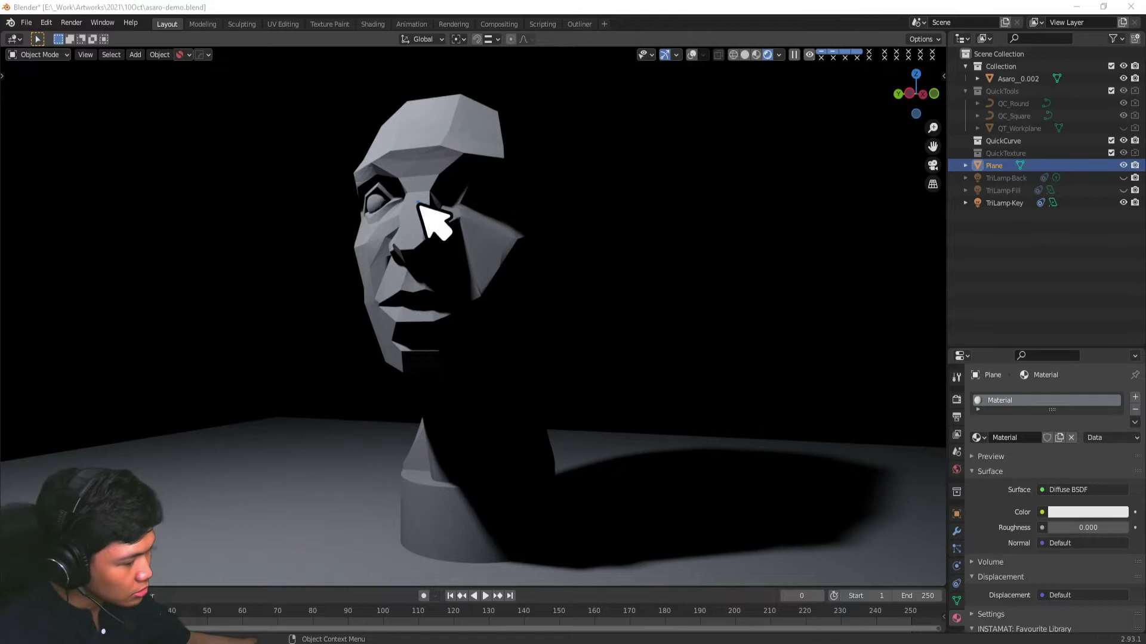
drag(420, 206, 453, 179)
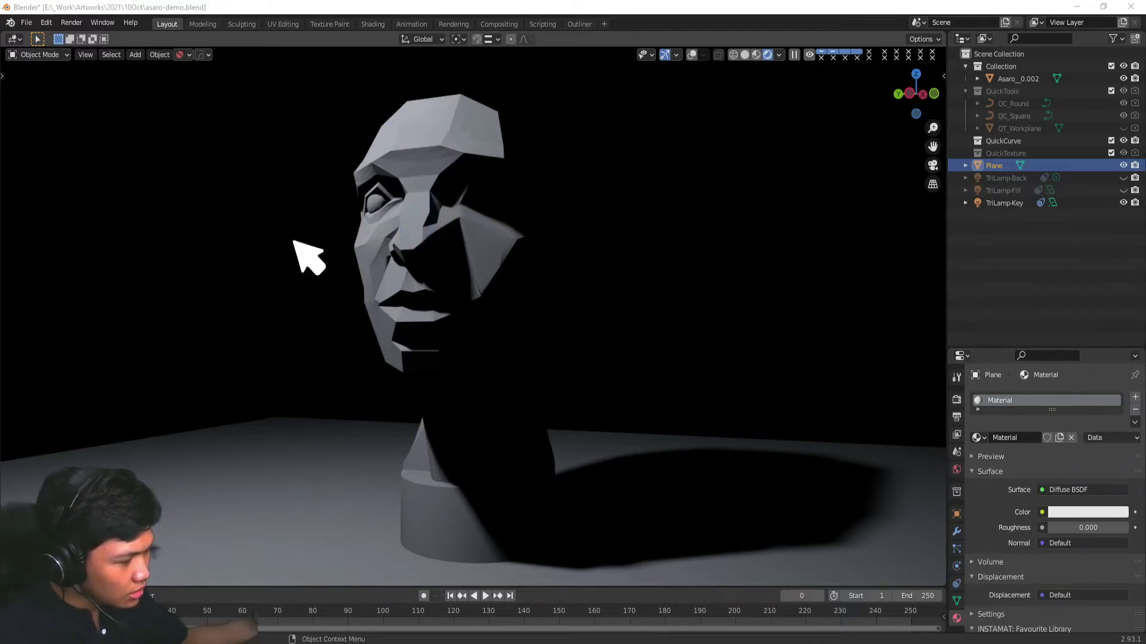
mouse_move(410, 108)
mouse_down()
mouse_move(436, 111)
mouse_move(363, 124)
mouse_move(407, 150)
mouse_move(505, 142)
mouse_move(408, 72)
mouse_up()
drag(281, 67, 291, 62)
drag(255, 154, 249, 90)
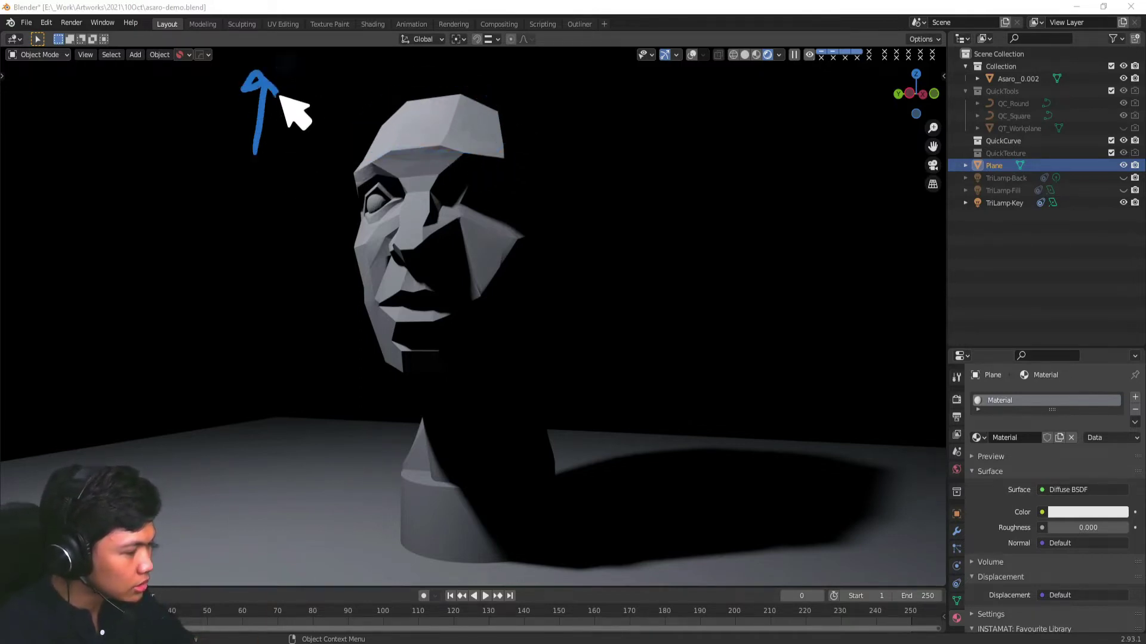
- Examine the head's lit planes by circling the forehead and tracing down to the neck base, then dismiss the annotations
mouse_move(417, 98)
mouse_down()
mouse_move(396, 117)
mouse_move(432, 139)
mouse_move(442, 102)
mouse_up()
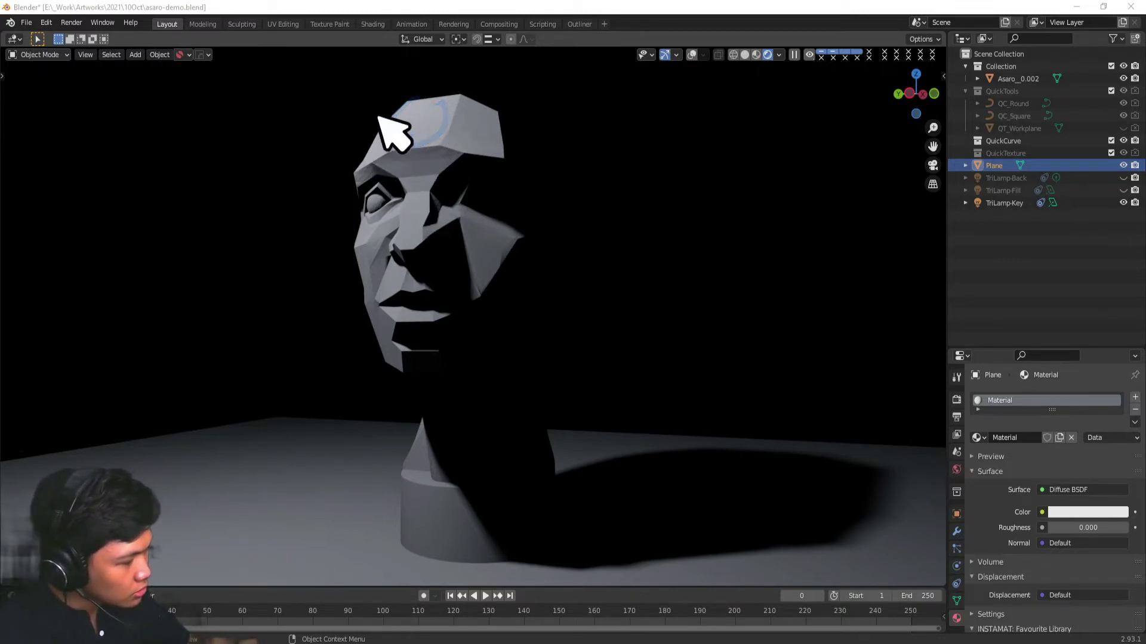
mouse_move(315, 89)
mouse_down()
mouse_move(391, 374)
mouse_move(413, 385)
mouse_up()
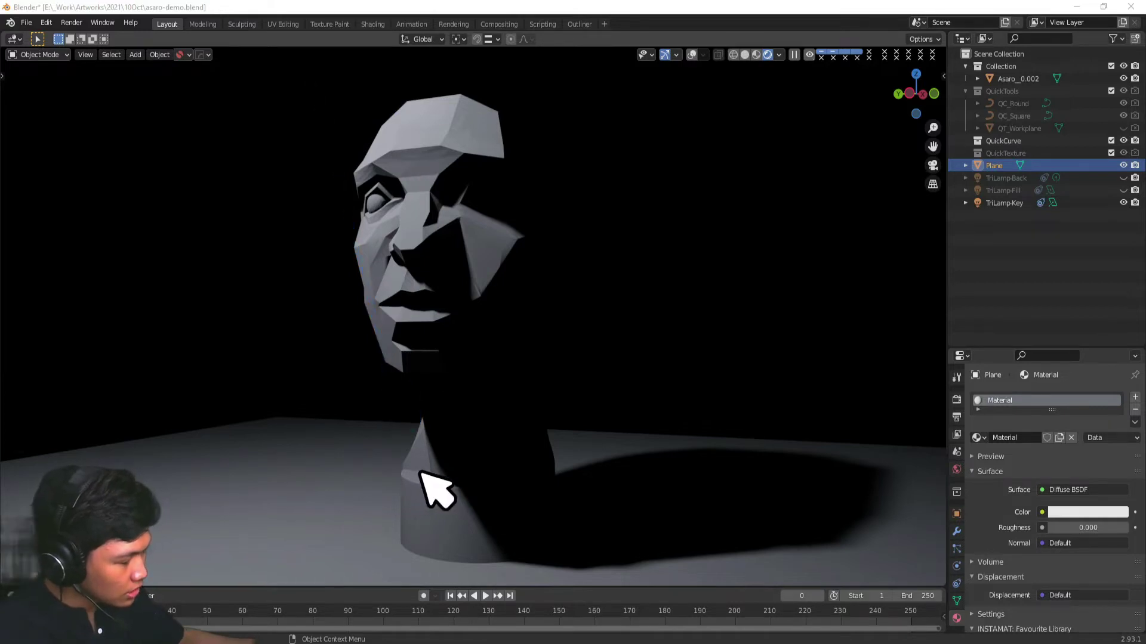
mouse_move(421, 474)
mouse_down()
mouse_move(457, 489)
mouse_move(418, 461)
mouse_move(395, 475)
mouse_move(456, 478)
mouse_move(430, 464)
mouse_up()
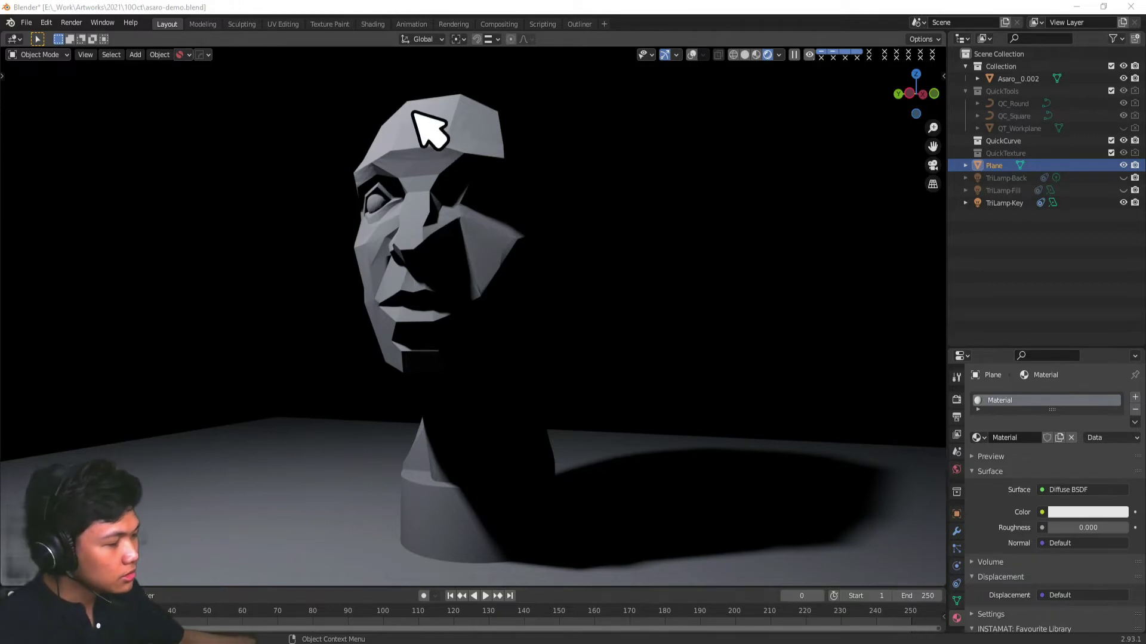
mouse_move(414, 111)
mouse_down()
mouse_move(399, 141)
mouse_move(460, 102)
mouse_up()
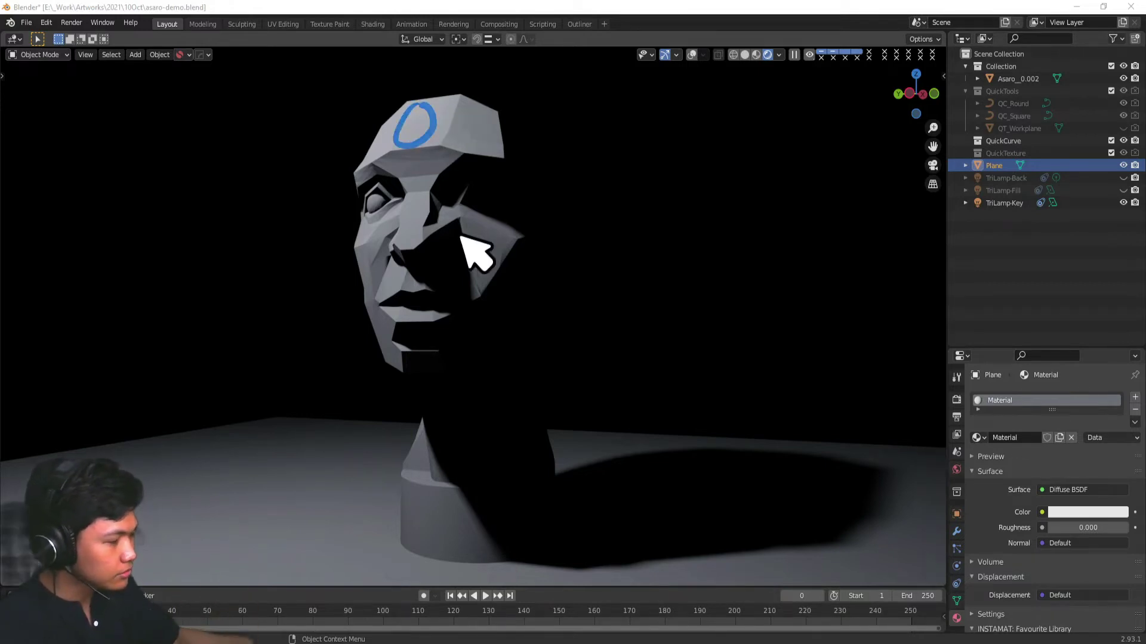
key(Escape)
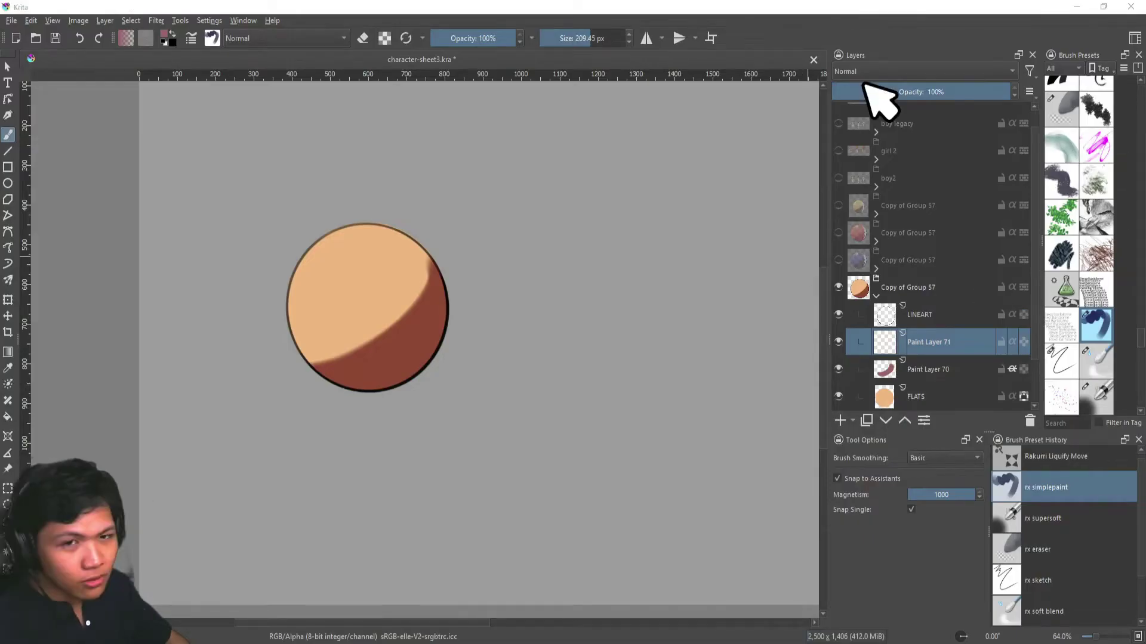
- Set Paint Layer 71's blending mode to Overlay in Krita and choose a neutral grey brush colour
click(919, 69)
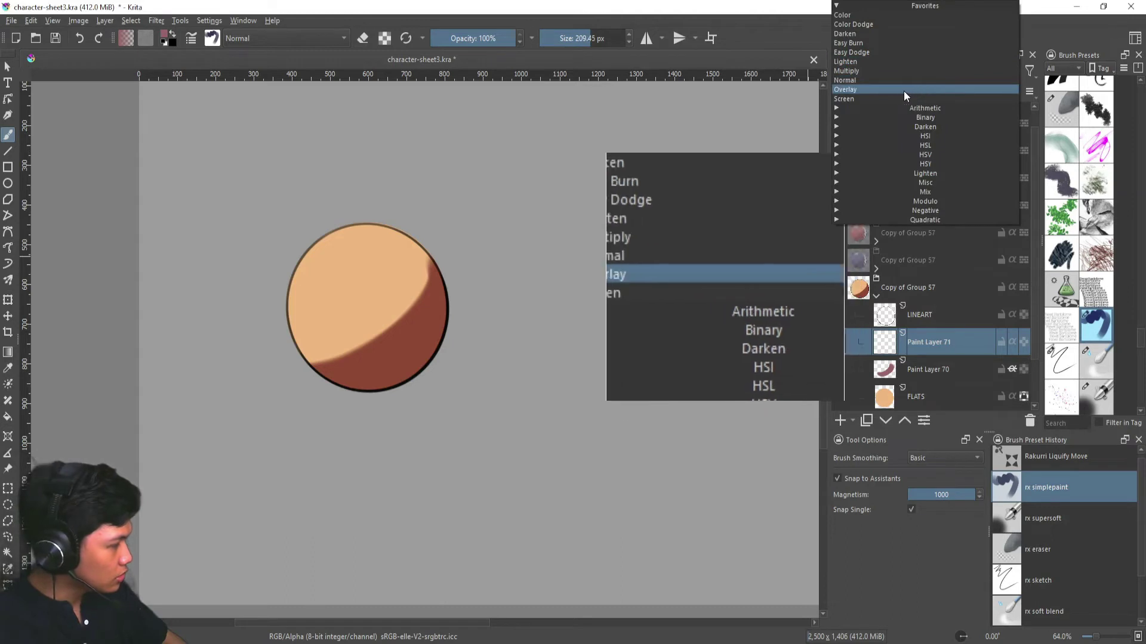
click(858, 89)
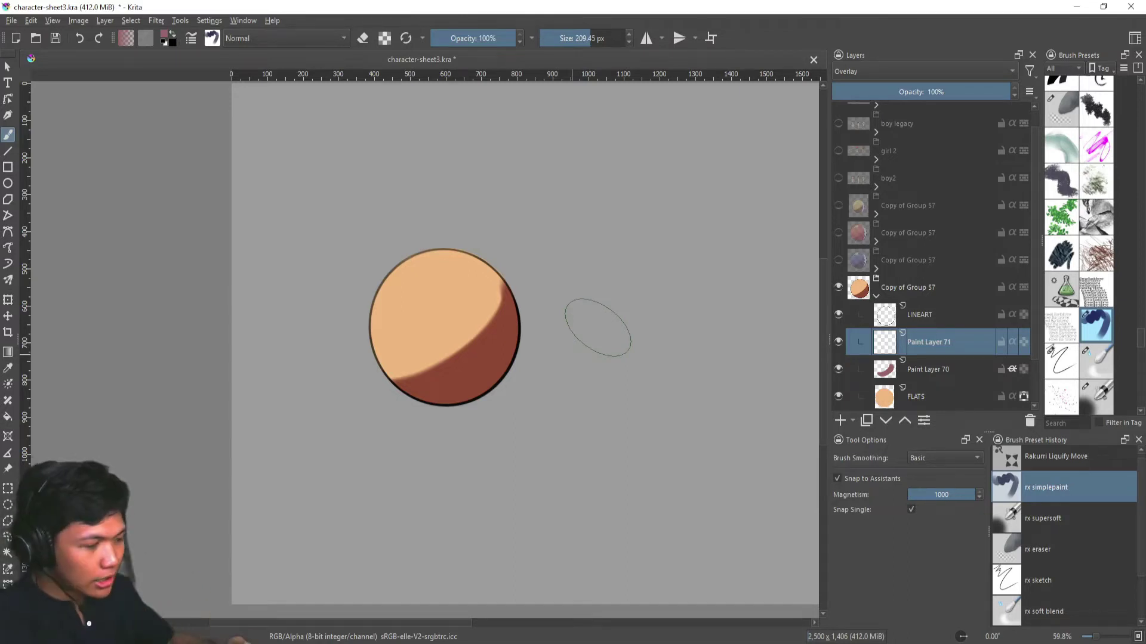
key(shift+i)
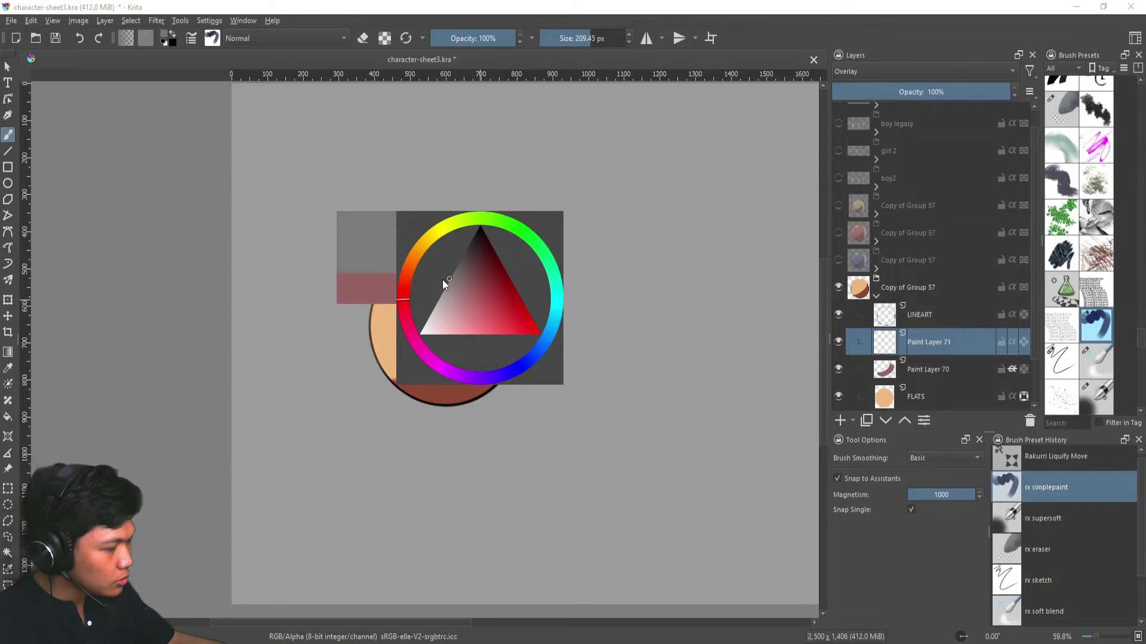
click(442, 280)
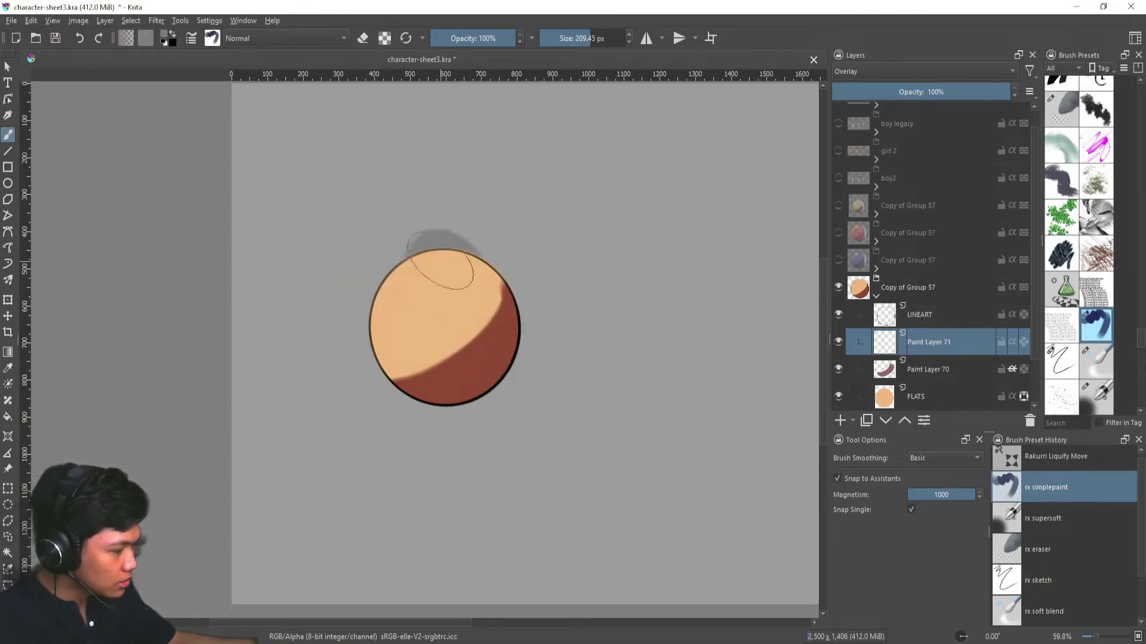
- Try grey strokes over the sphere's upper-left side on Paint Layer 71, adjusting the grey slightly between attempts and undoing each one
mouse_move(440, 261)
mouse_down()
mouse_move(472, 272)
mouse_move(411, 386)
mouse_move(379, 344)
mouse_move(484, 249)
mouse_move(421, 359)
mouse_move(467, 242)
mouse_move(444, 264)
mouse_up()
key(ctrl+z)
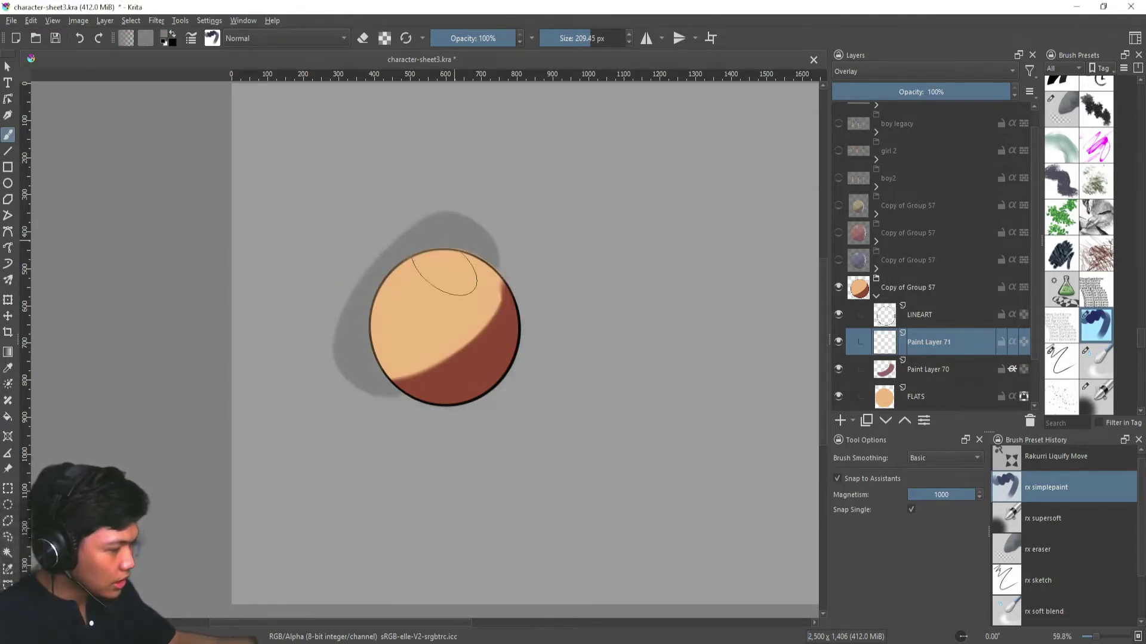
key(ctrl+z)
key(shift+i)
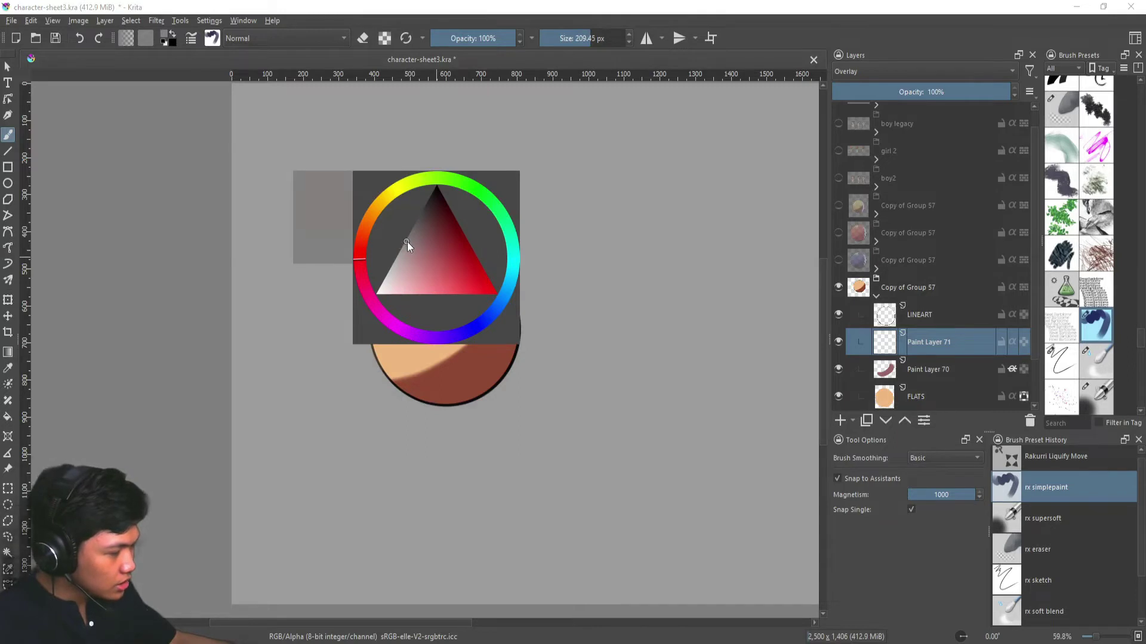
mouse_move(406, 241)
mouse_down()
mouse_move(404, 256)
mouse_move(399, 239)
mouse_up()
mouse_move(399, 316)
mouse_down()
mouse_move(429, 253)
mouse_move(385, 352)
mouse_up()
key(ctrl+z)
- Choose another neutral grey, try it broadly across the sphere on the Overlay layer, and undo the strokes
key(shift+i)
click(388, 277)
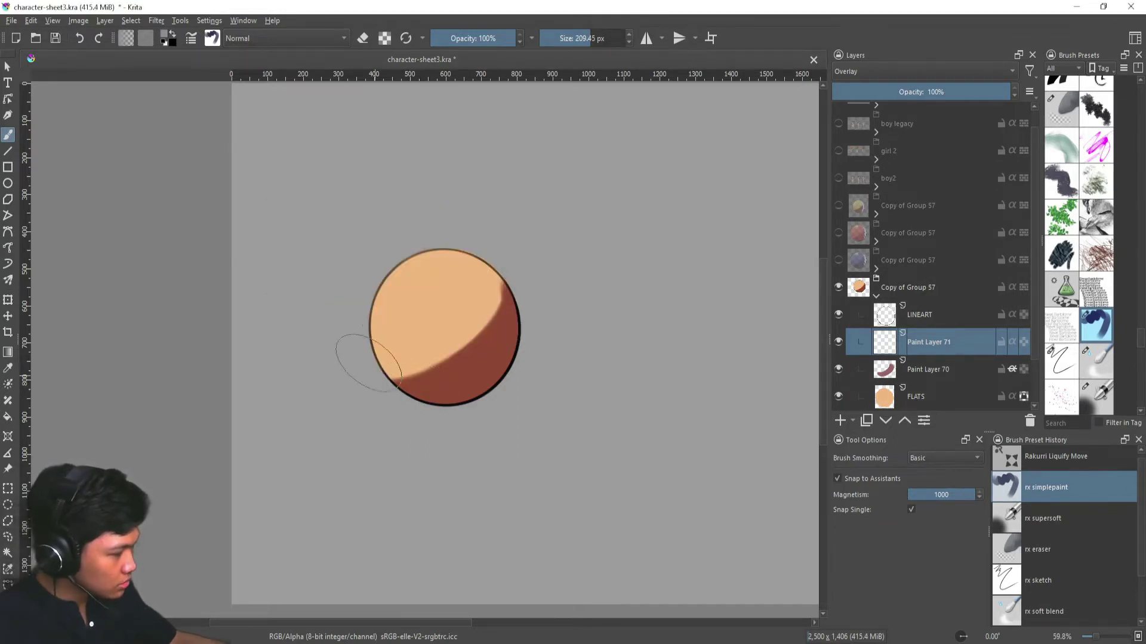
drag(404, 305, 472, 268)
mouse_move(477, 352)
mouse_down()
mouse_move(532, 244)
mouse_move(586, 216)
mouse_move(740, 184)
mouse_move(692, 186)
mouse_up()
scroll(384, 191, down, 5)
key(ctrl+z)
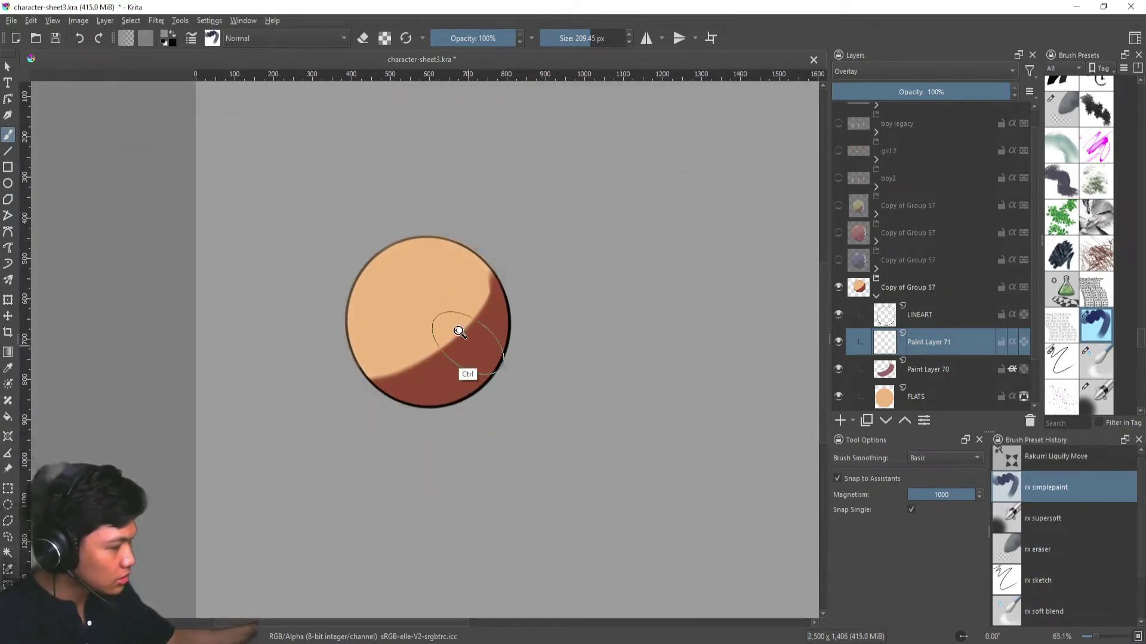
- Choose a light grey, try it broadly across the sphere on the Overlay layer, and undo the stroke
drag(458, 330, 464, 364)
key(shift+i)
key(shift+i)
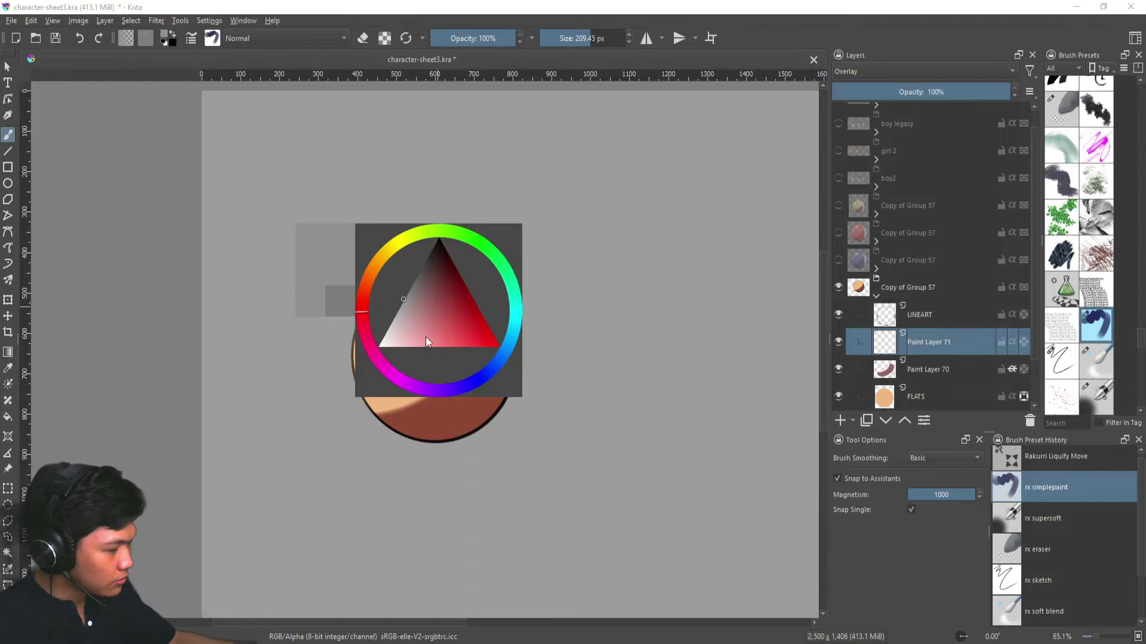
click(391, 322)
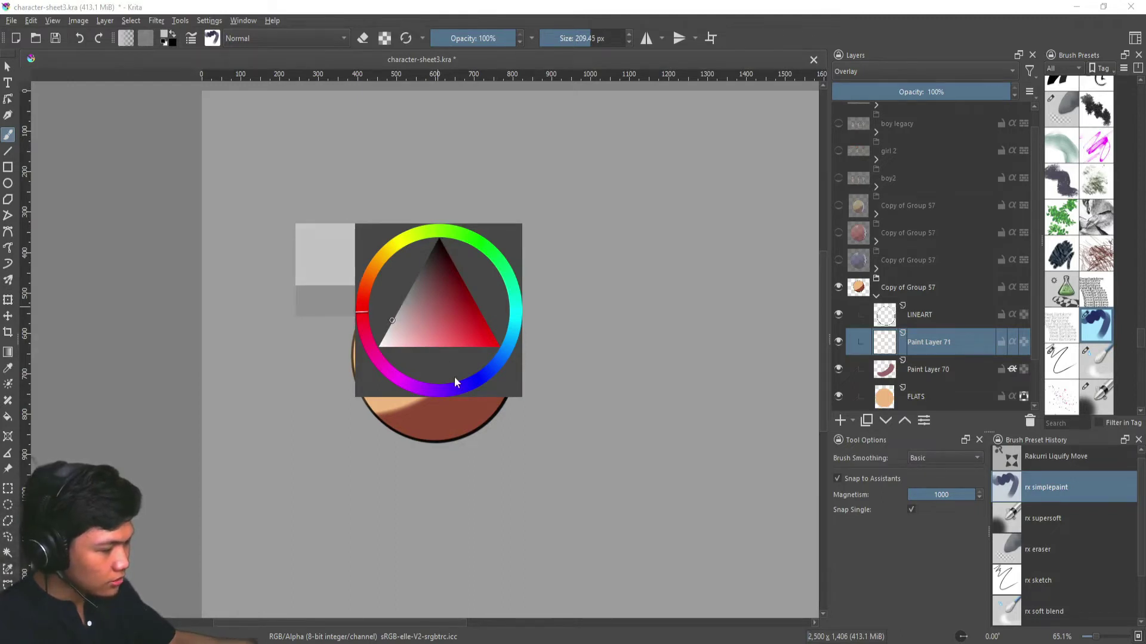
drag(353, 362, 374, 352)
mouse_move(411, 309)
mouse_down()
mouse_move(401, 345)
mouse_move(446, 275)
mouse_move(486, 268)
mouse_move(553, 388)
mouse_move(449, 383)
mouse_move(501, 418)
mouse_up()
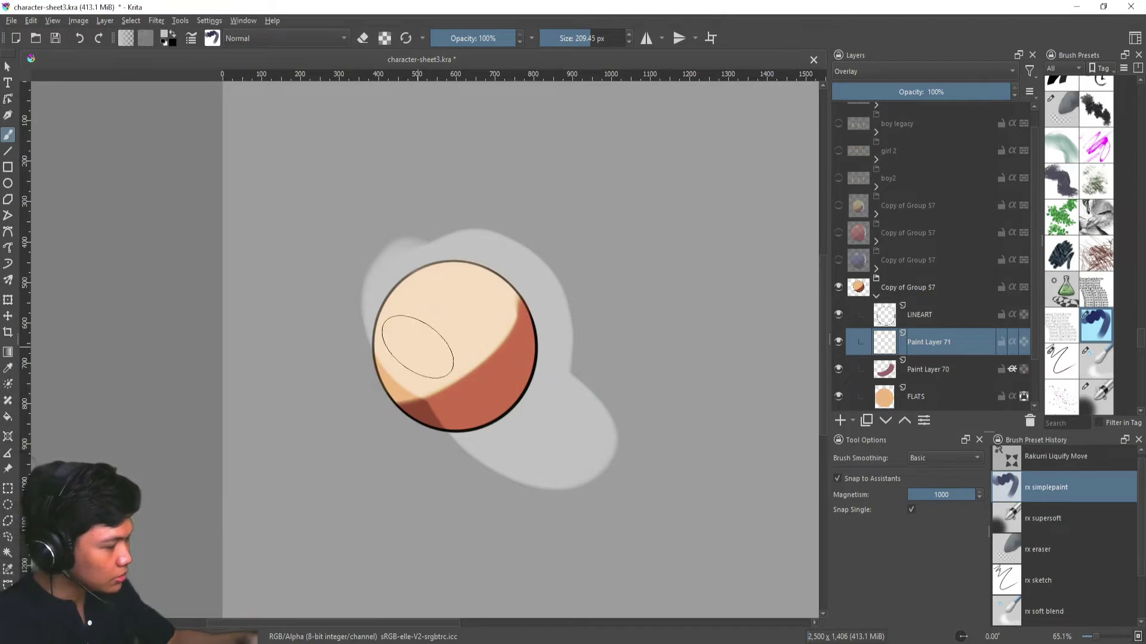
key(ctrl+z)
- Choose a dark grey, try it over the whole sphere on the Overlay layer, and undo the stroke
key(shift+i)
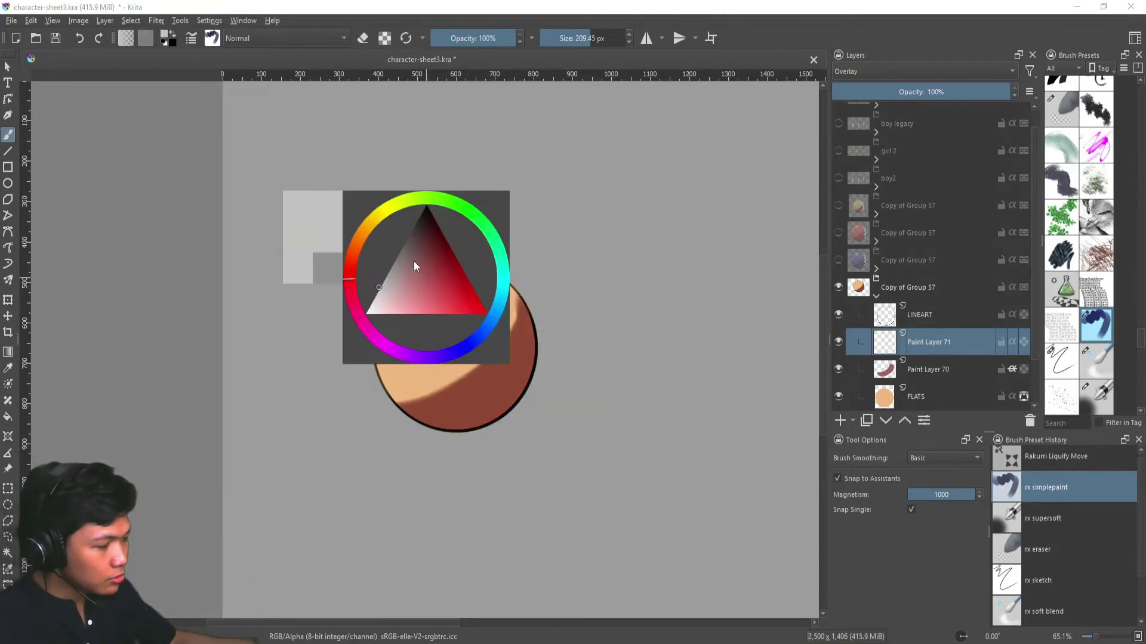
click(398, 236)
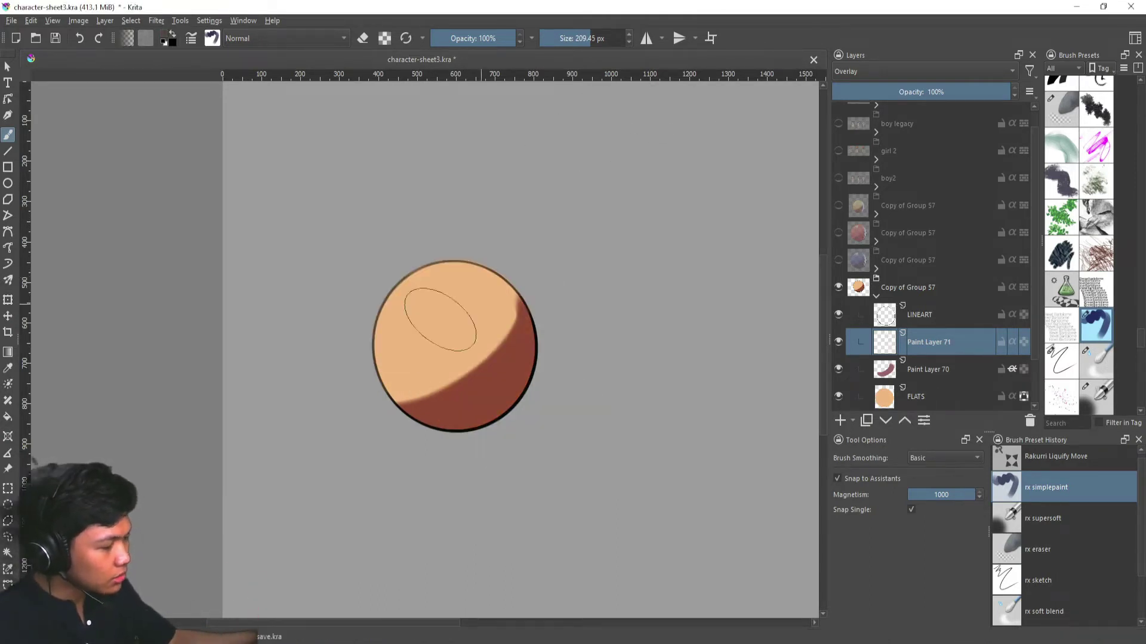
mouse_move(447, 301)
mouse_down()
mouse_move(532, 339)
mouse_move(427, 283)
mouse_move(472, 392)
mouse_up()
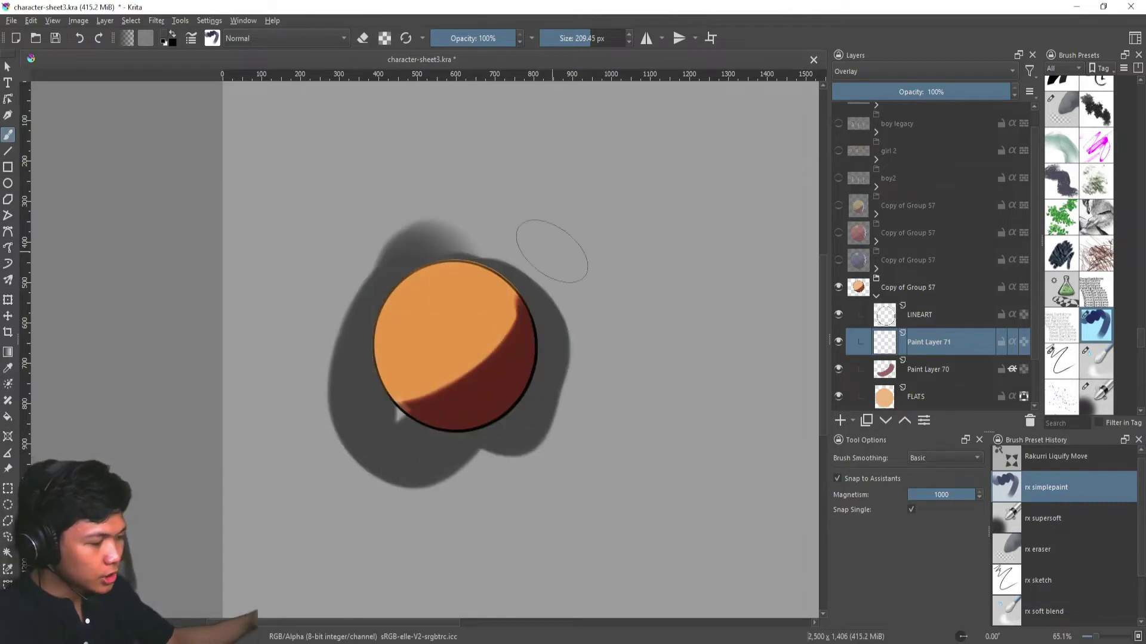
key(ctrl+z)
- Enable Inherit Alpha on Paint Layer 71 so its strokes are clipped to the sphere
key(minus)
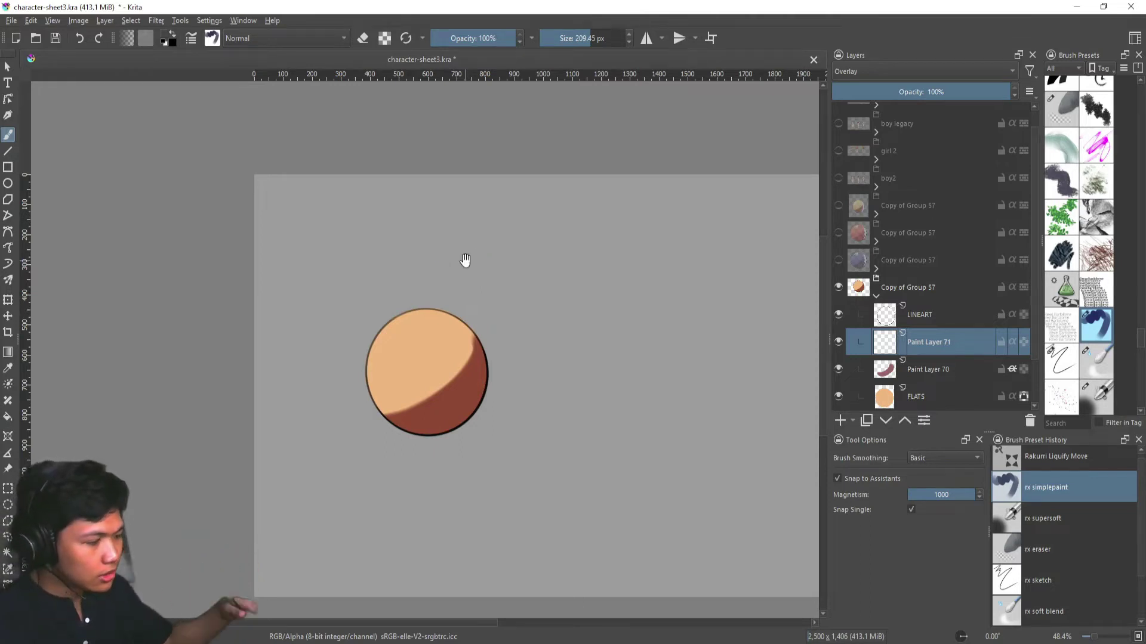
drag(468, 312, 434, 265)
key(plus)
drag(498, 289, 506, 243)
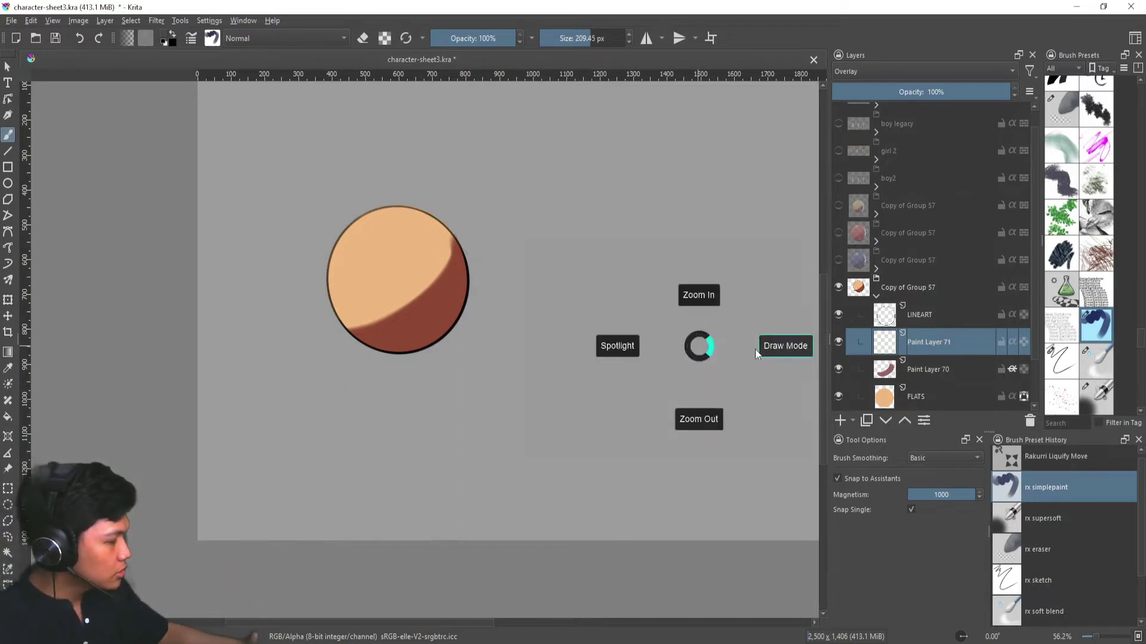
click(785, 349)
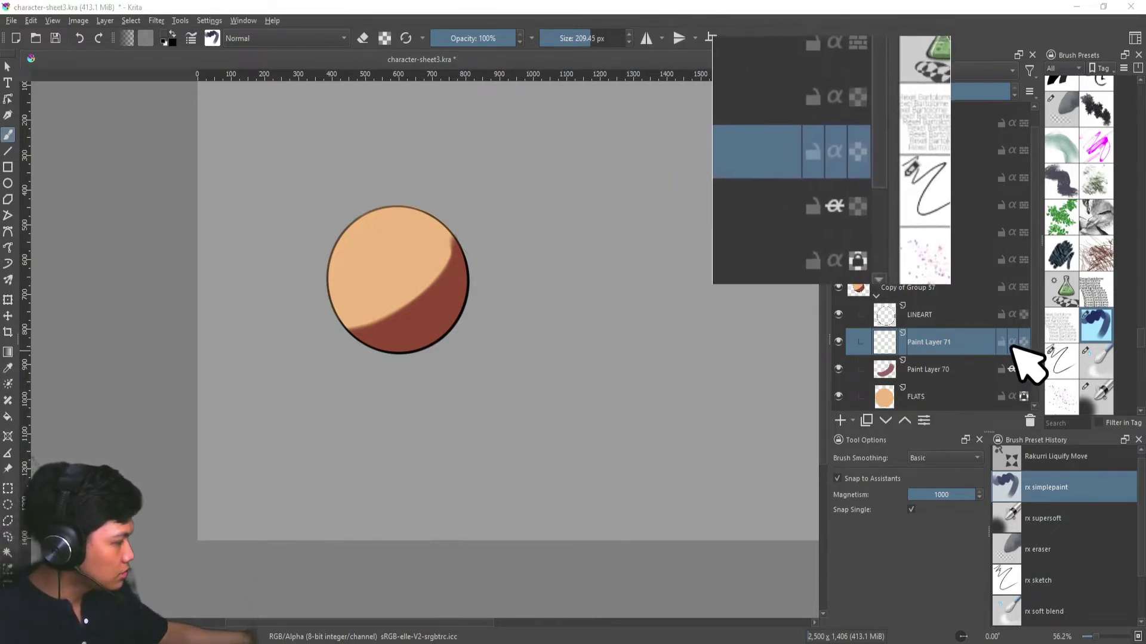
click(1012, 342)
click(742, 380)
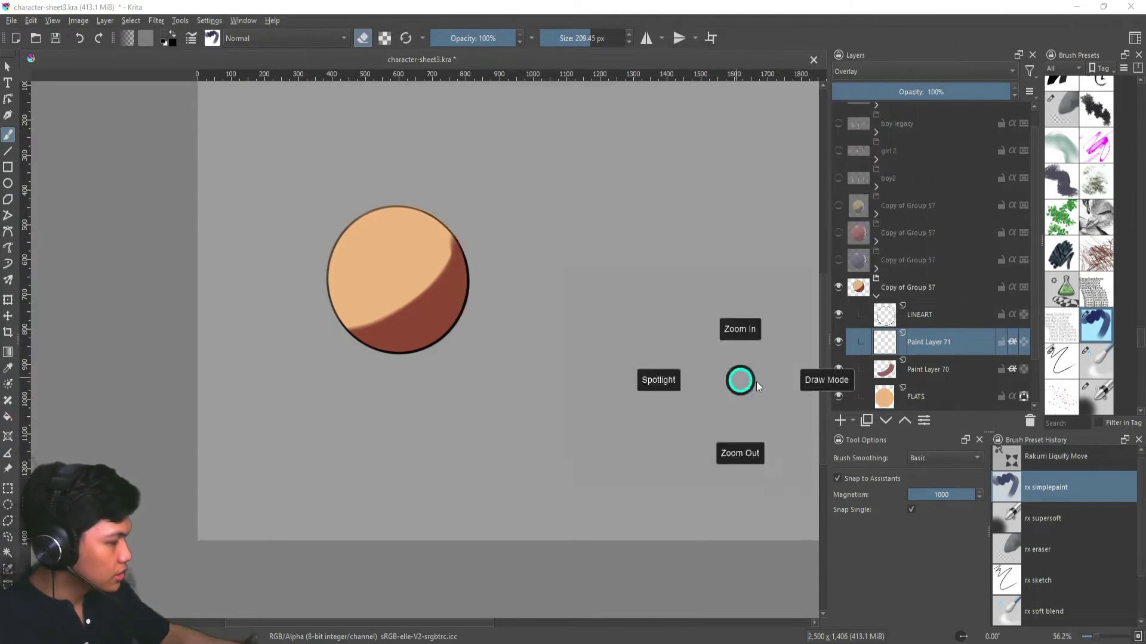
click(796, 389)
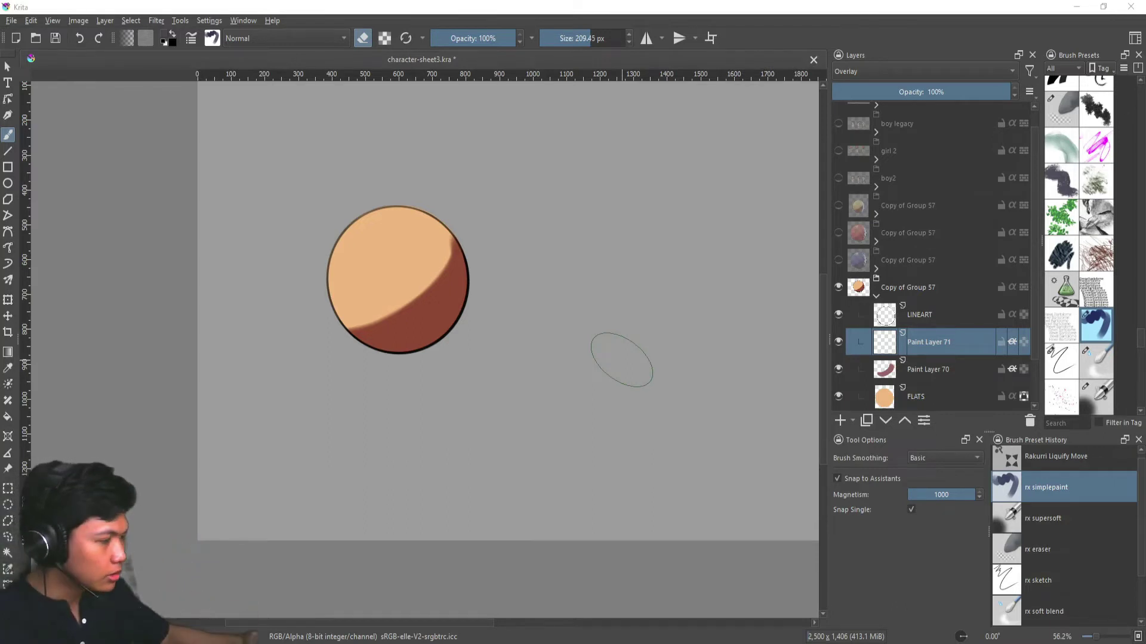
- Switch to the rx supersoft brush, choose a light grey, and softly lighten the sphere's upper side at a brush size of about 336 px
key(slash)
key(shift+i)
drag(515, 305, 474, 342)
mouse_move(624, 201)
mouse_down()
mouse_move(547, 133)
mouse_move(496, 158)
mouse_up()
drag(460, 204, 540, 209)
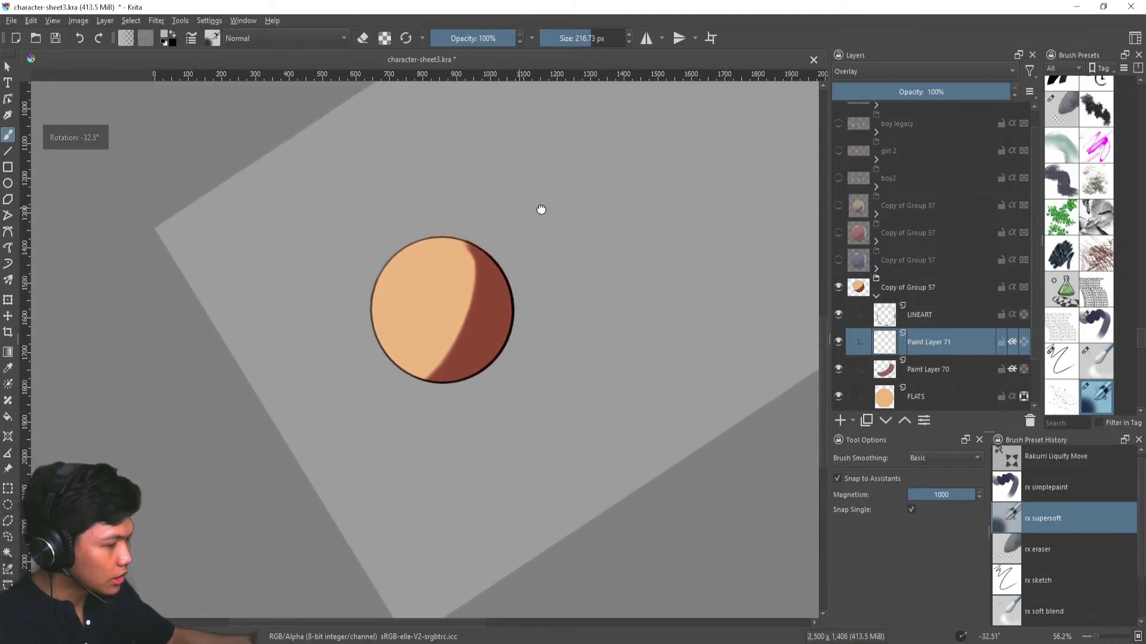
mouse_move(405, 267)
mouse_down()
mouse_move(475, 233)
mouse_move(390, 263)
mouse_move(314, 351)
mouse_move(419, 260)
mouse_move(332, 345)
mouse_up()
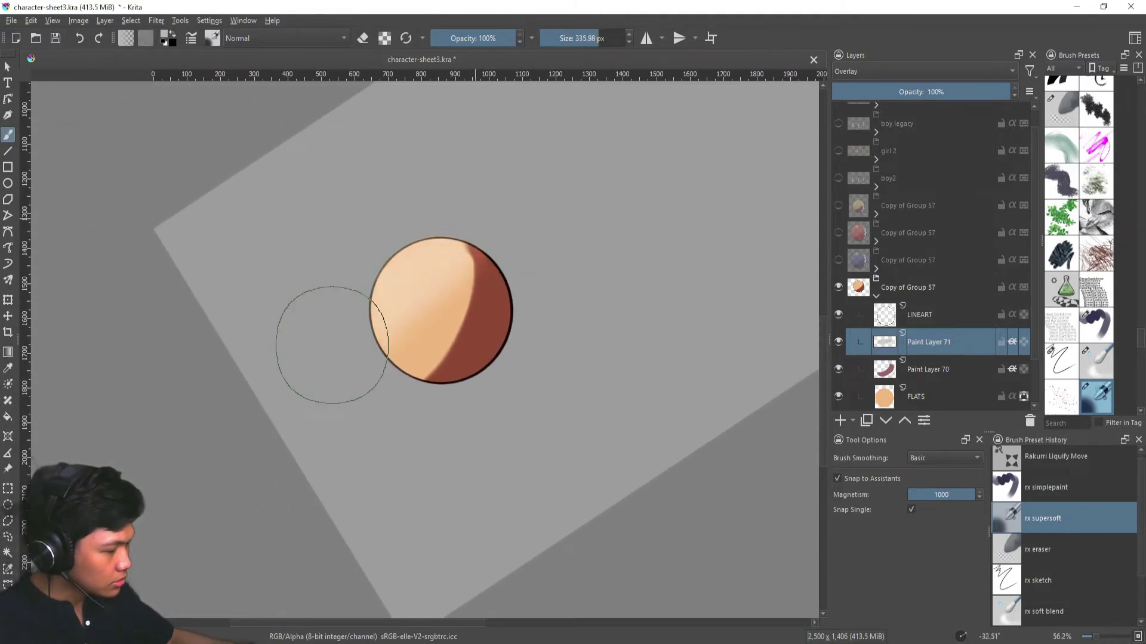
- Choose a dark grey, softly darken the sphere's underside on Paint Layer 71, and reset the canvas rotation
key(shift+i)
click(381, 293)
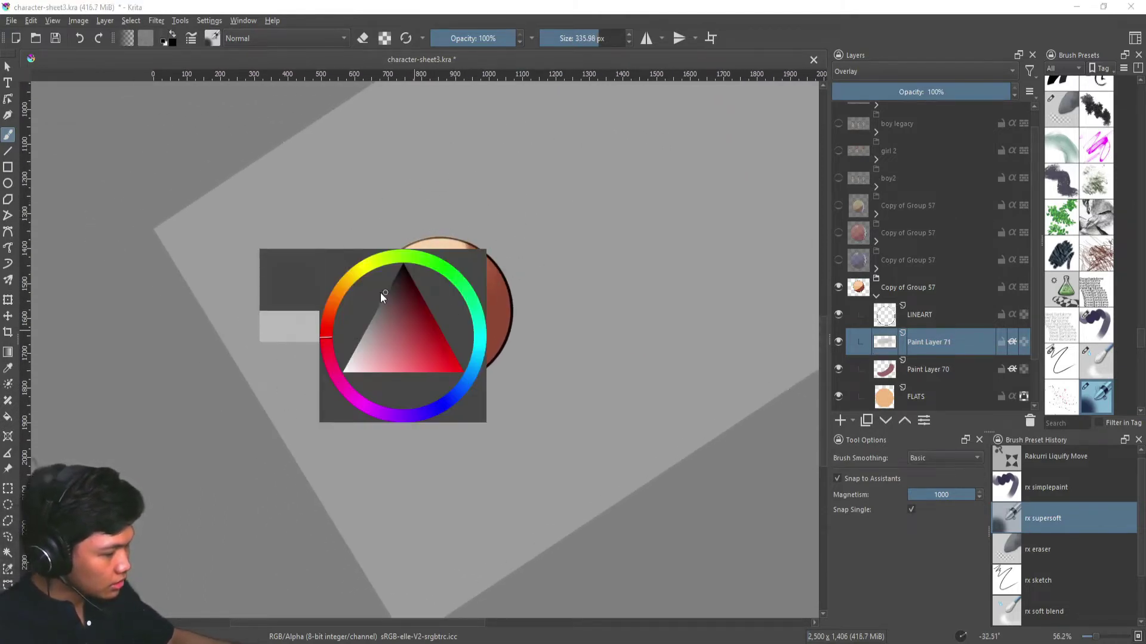
mouse_move(414, 396)
mouse_down()
mouse_move(488, 329)
mouse_move(451, 324)
mouse_move(612, 436)
mouse_up()
key(5)
- Compare the sphere with Paint Layer 71 hidden and shown, and examine the shading from its top to its underside
click(836, 342)
click(836, 342)
click(835, 342)
click(835, 343)
mouse_move(654, 394)
mouse_down()
mouse_move(644, 314)
mouse_move(591, 323)
mouse_up()
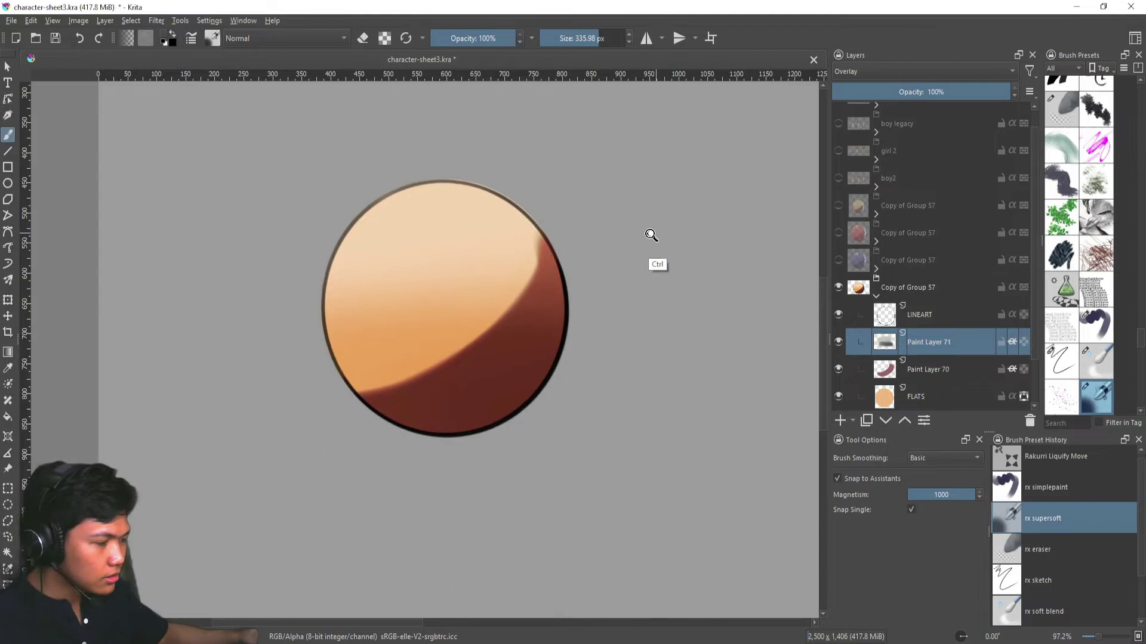
drag(651, 236, 645, 251)
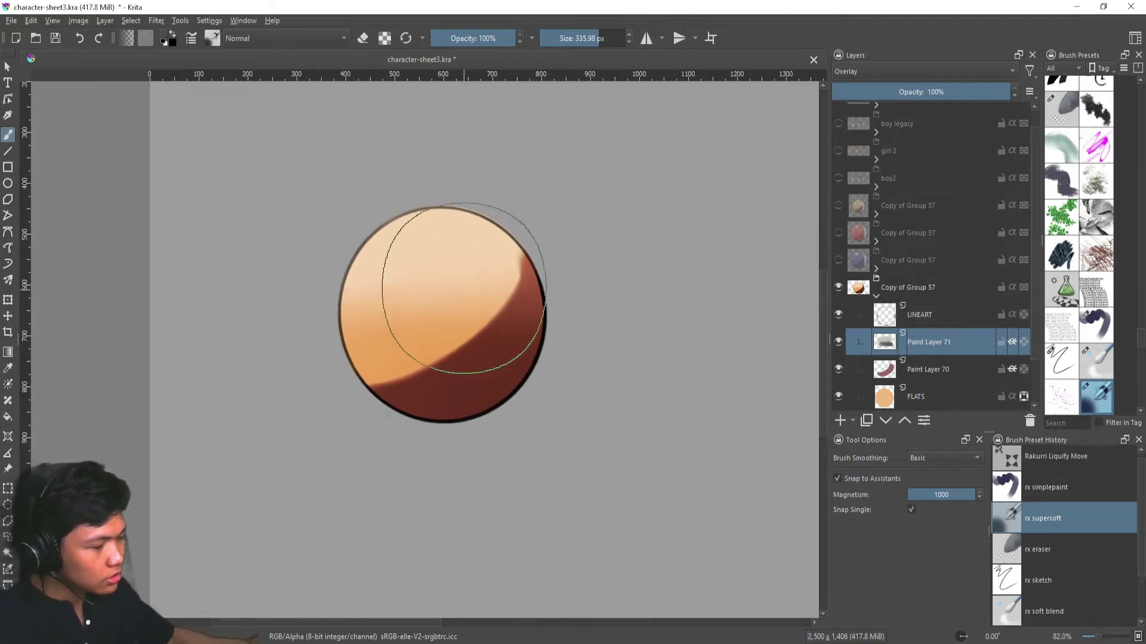
right_click(467, 267)
click(554, 267)
mouse_move(445, 179)
mouse_down()
mouse_move(539, 323)
mouse_move(445, 180)
mouse_up()
right_click(509, 226)
click(595, 225)
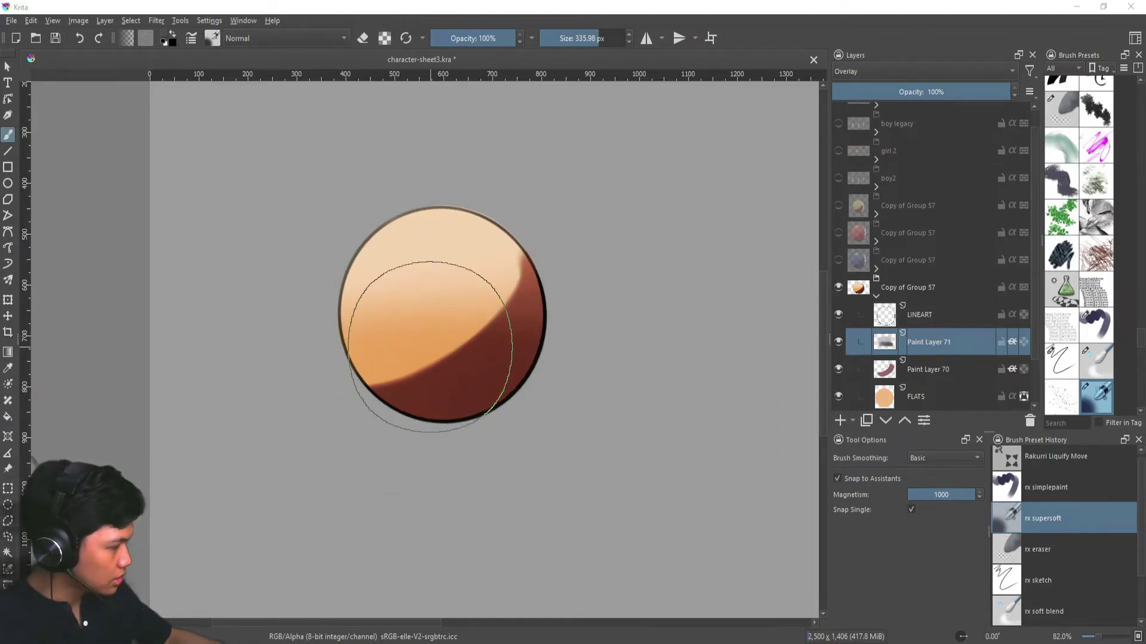
- Choose a warm yellow and softly paint the sphere's upper area on Paint Layer 71 with a brush of about 520 px
click(440, 345)
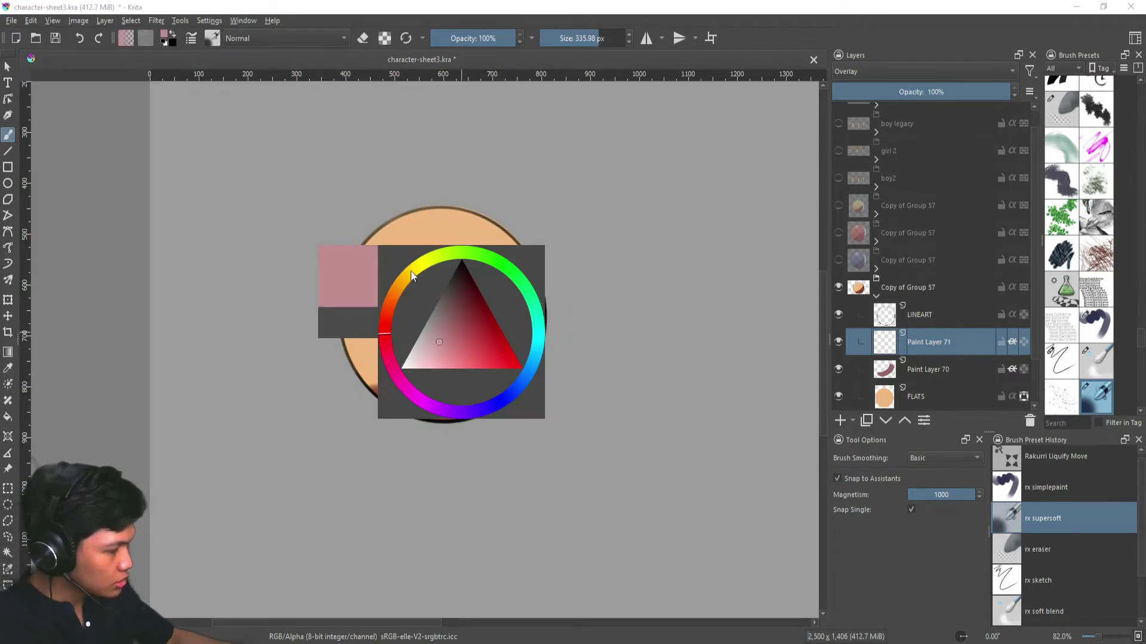
click(410, 270)
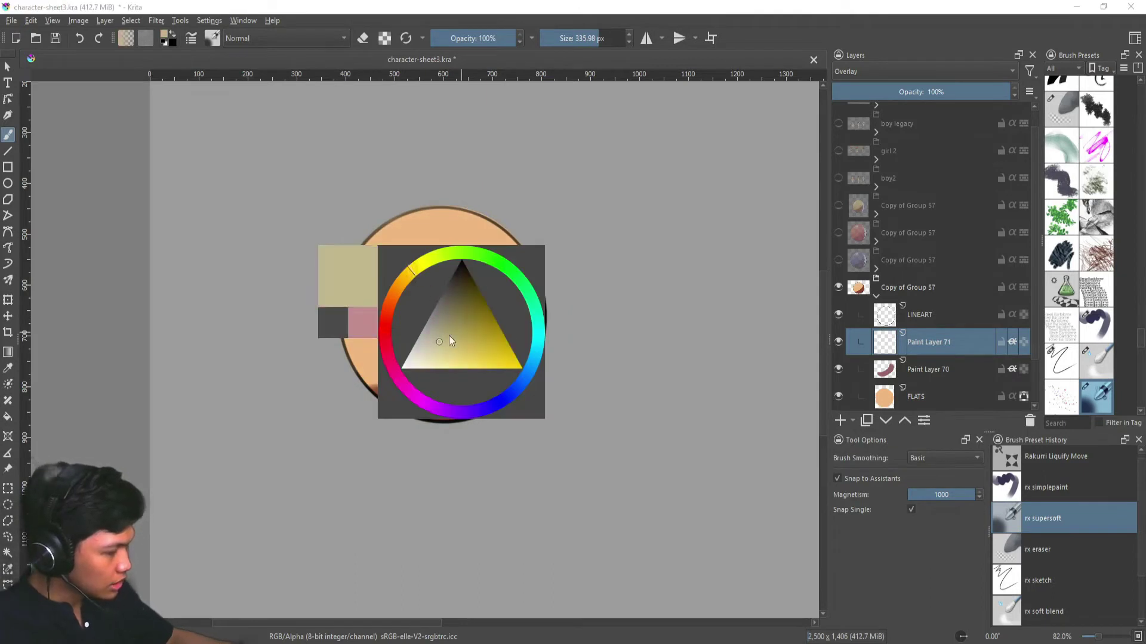
drag(449, 335, 453, 367)
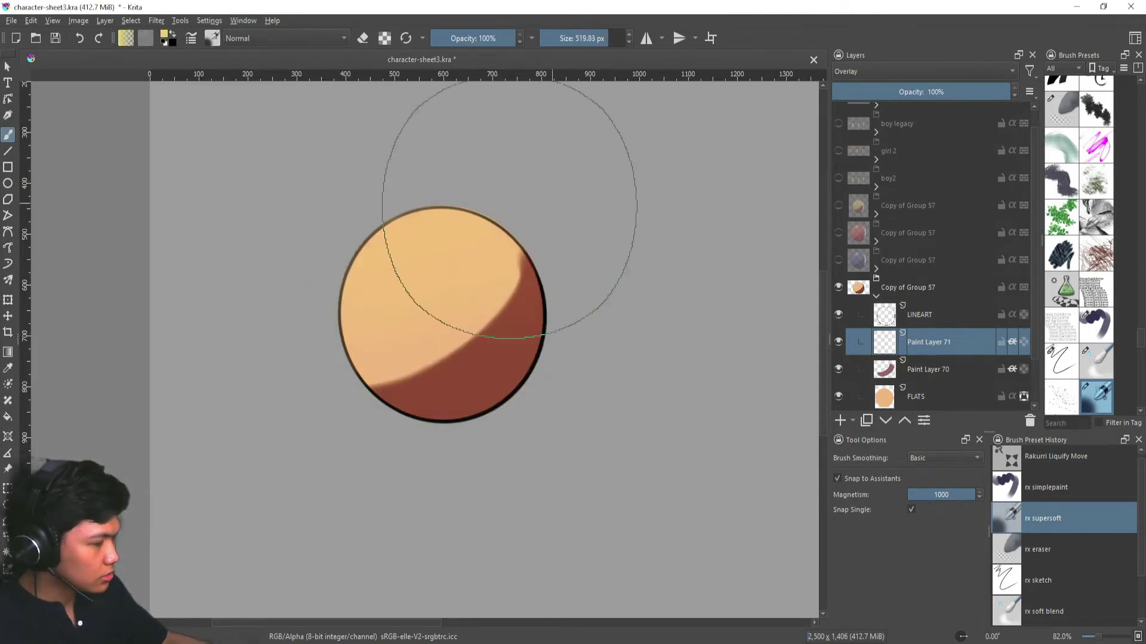
mouse_move(509, 210)
mouse_down()
mouse_move(618, 210)
mouse_move(397, 221)
mouse_move(463, 356)
mouse_move(474, 351)
mouse_up()
- Try a saturated dark blue across the sphere's underside on Paint Layer 71
key(shift+i)
mouse_move(431, 294)
mouse_down()
mouse_move(428, 249)
mouse_move(462, 251)
mouse_up()
mouse_move(350, 471)
mouse_down()
mouse_move(465, 430)
mouse_move(392, 429)
mouse_move(596, 327)
mouse_up()
mouse_move(489, 403)
mouse_down()
mouse_move(552, 299)
mouse_move(434, 426)
mouse_up()
- Choose a muted dark blue and softly paint it across the sphere's underside, enlarging the brush to about 566 px
key(shift+i)
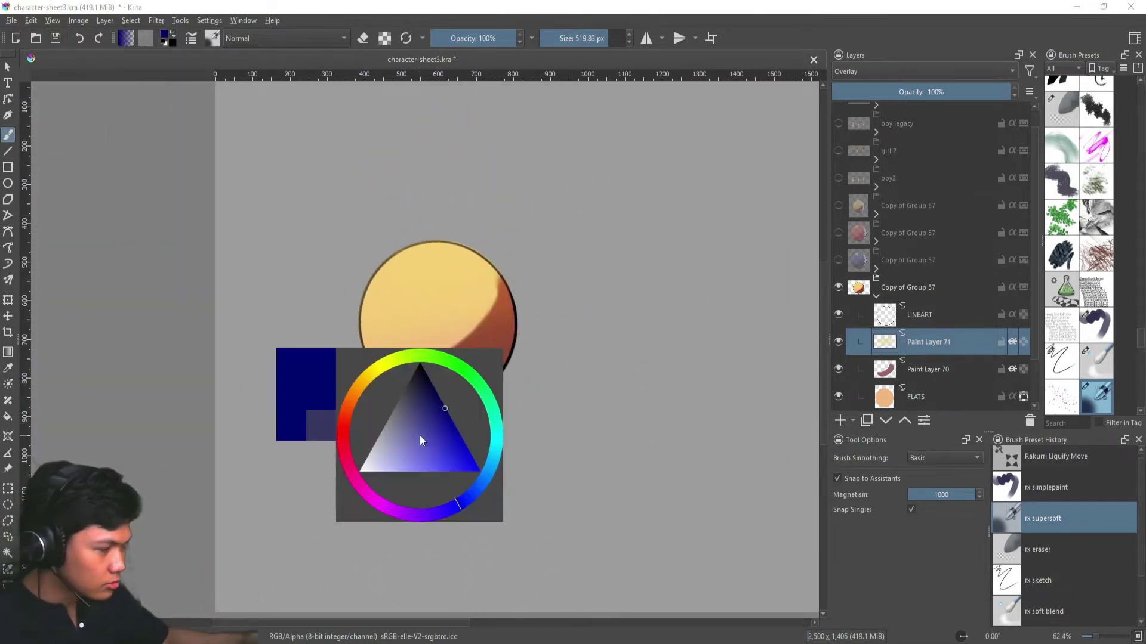
click(422, 400)
click(417, 399)
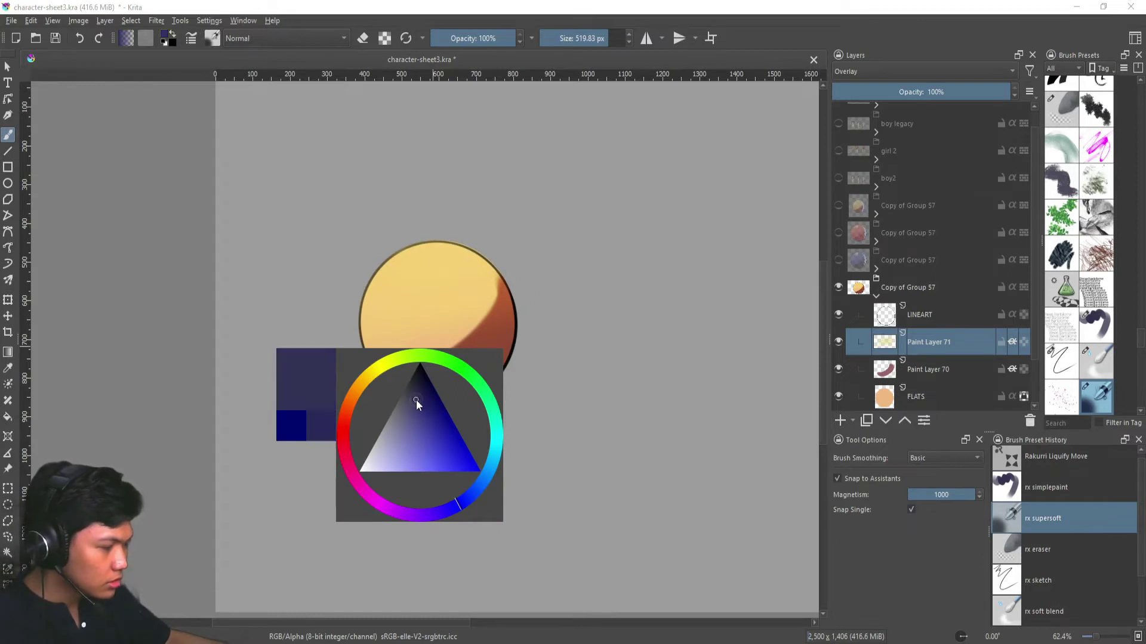
drag(646, 250, 624, 222)
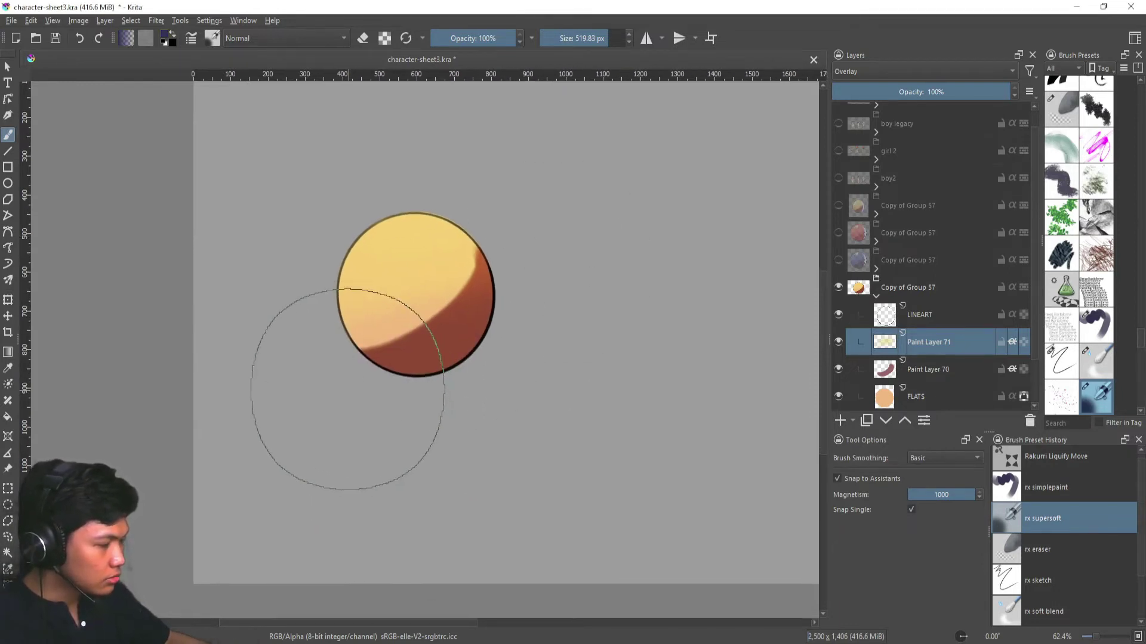
drag(348, 390, 566, 300)
drag(384, 377, 533, 284)
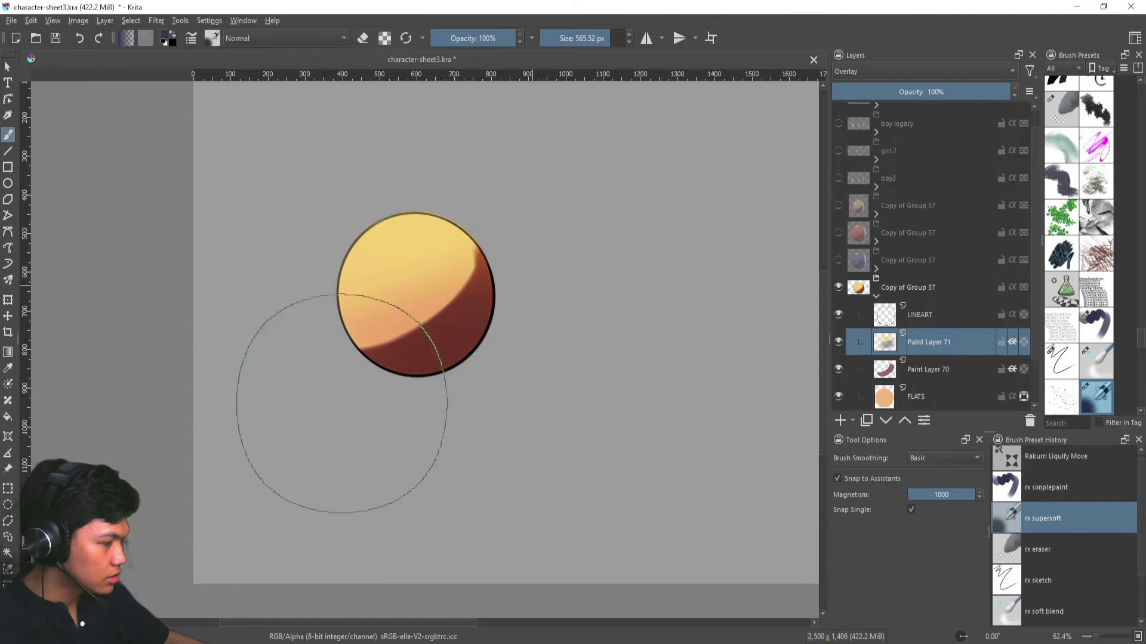
- Compare the sphere with Paint Layer 71 hidden and shown, and set the layer's opacity to 85%
click(838, 343)
click(839, 345)
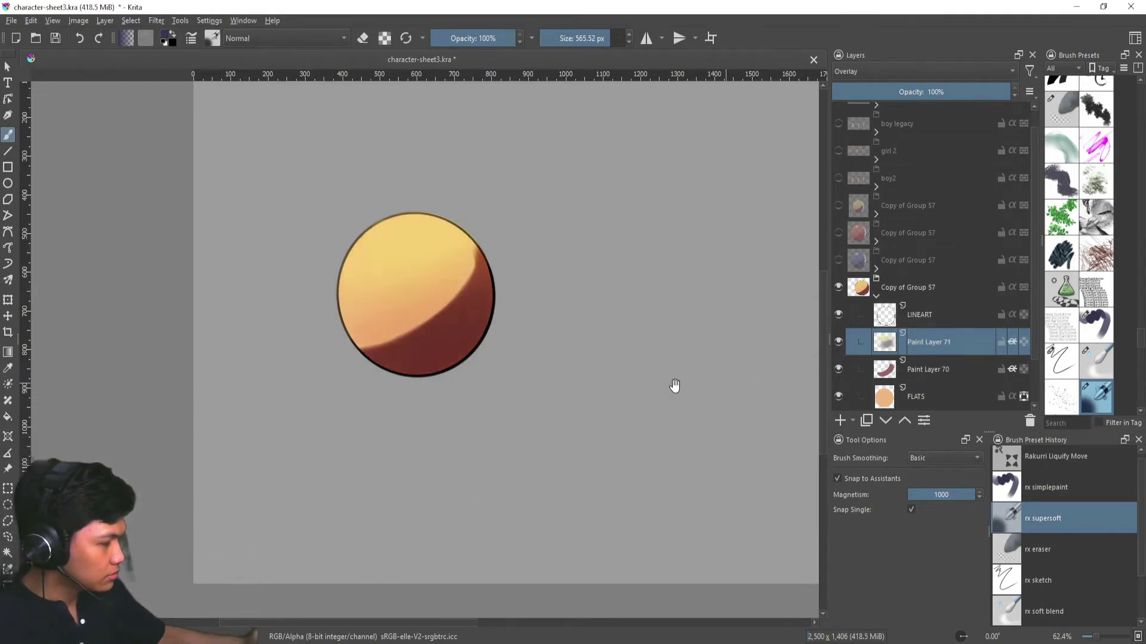
drag(675, 387, 719, 322)
ctrl+drag(719, 322, 753, 298)
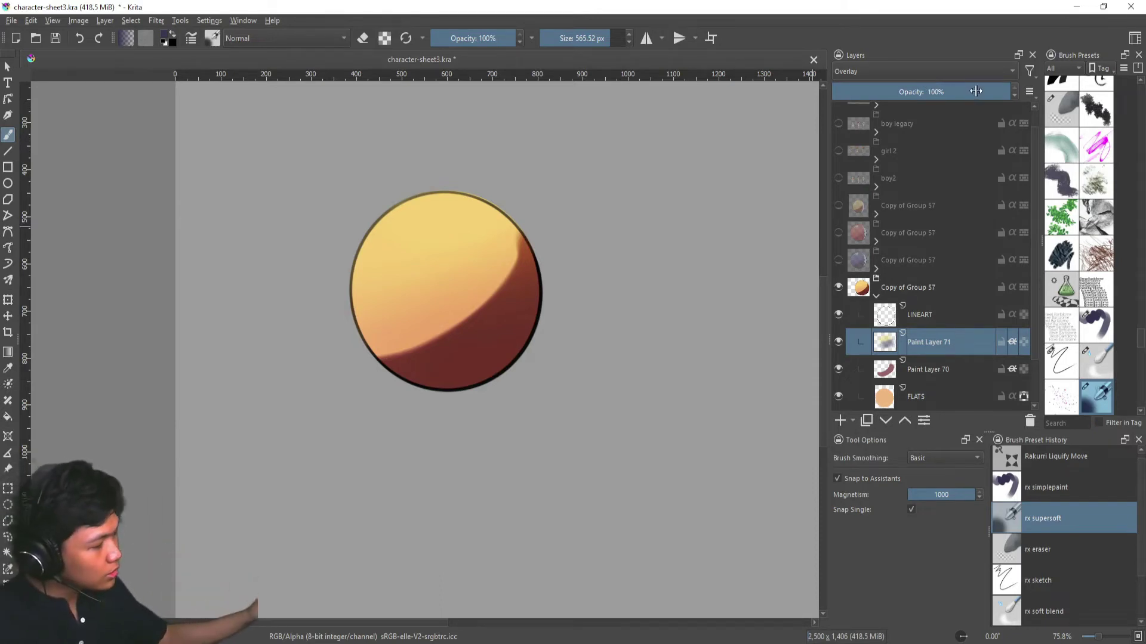
mouse_move(975, 91)
mouse_down()
mouse_move(892, 93)
mouse_move(983, 92)
mouse_up()
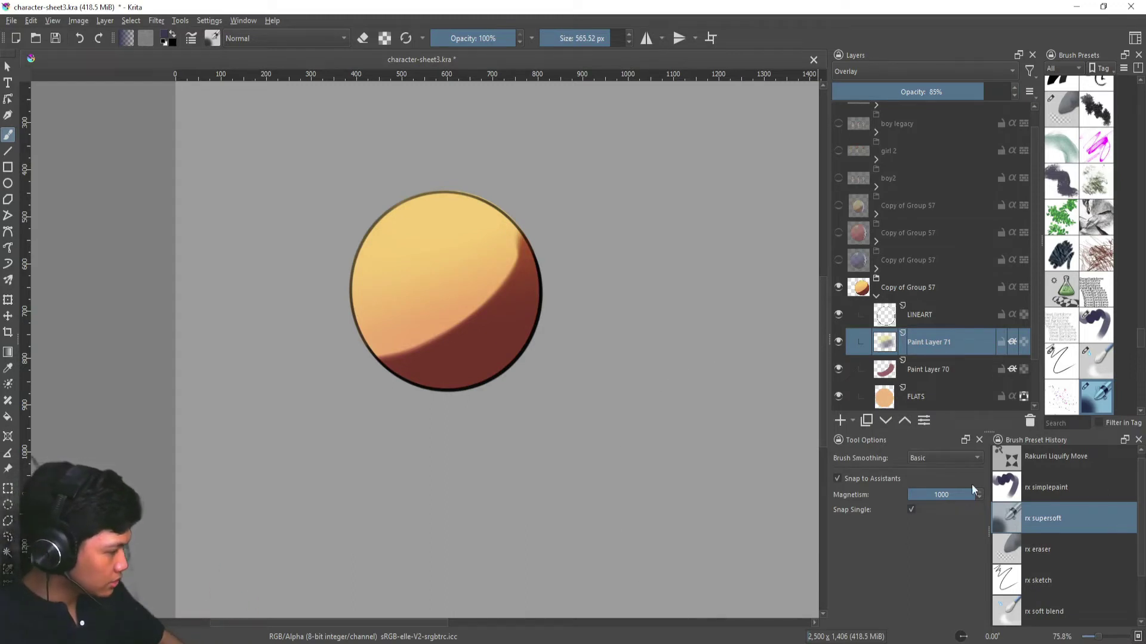
- Rename Paint Layer 70 as SHADOW and Paint Layer 71 as GLOW
double_click(930, 377)
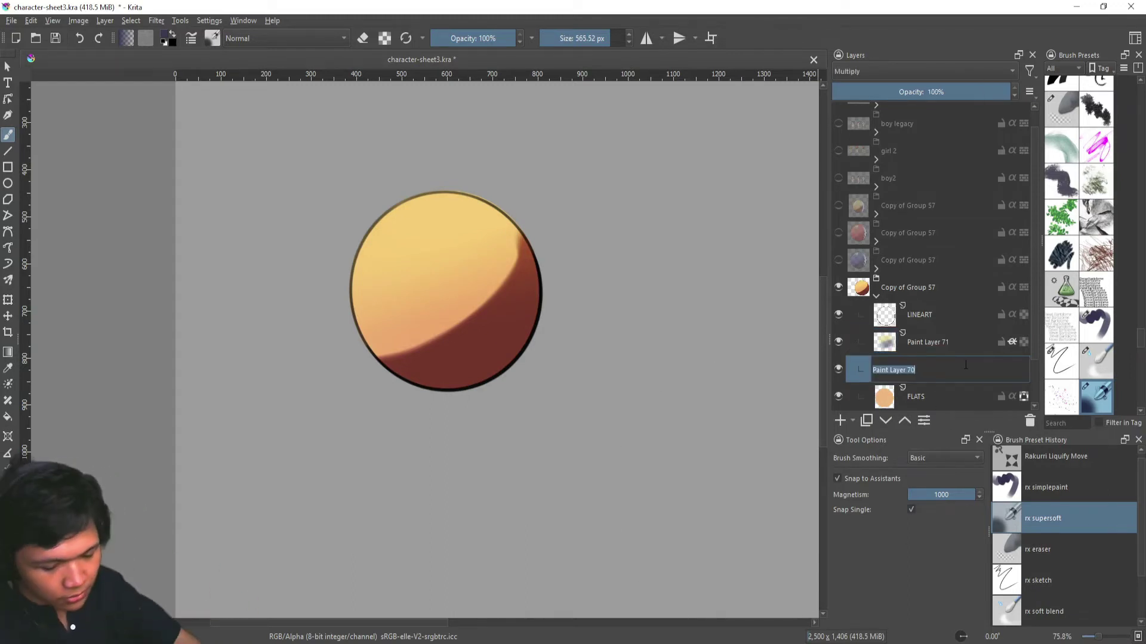
text(sHADOW)
key(Return)
key(Insert)
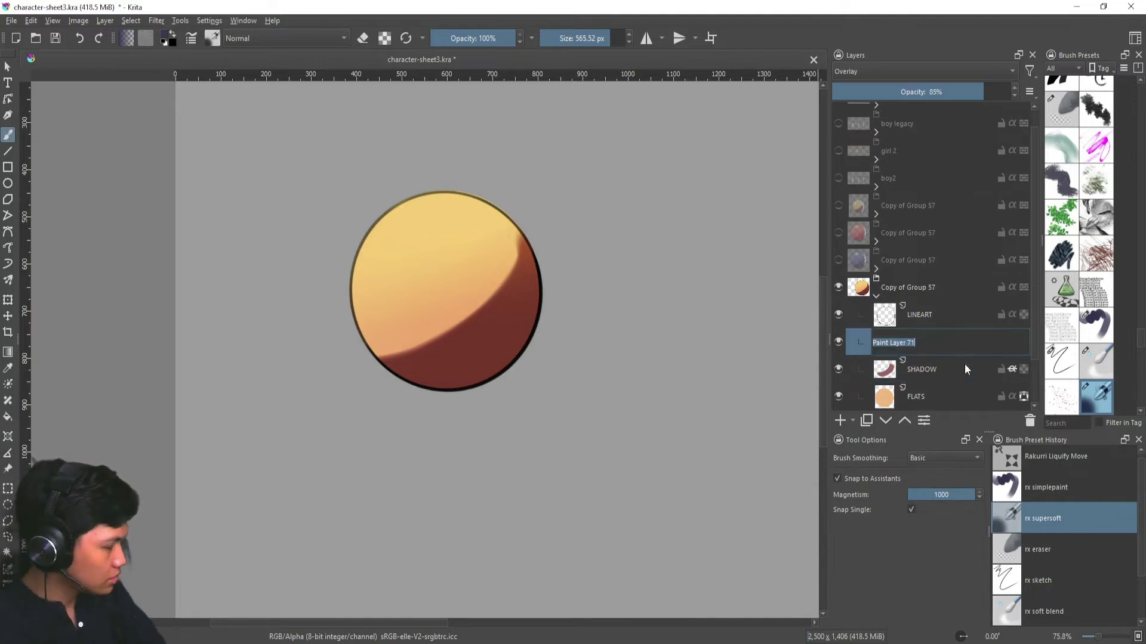
text(GLOW)
key(Return)
- Add a paint layer above GLOW, name it HIGHLIGHT, and set its blending mode to Screen
key(Insert)
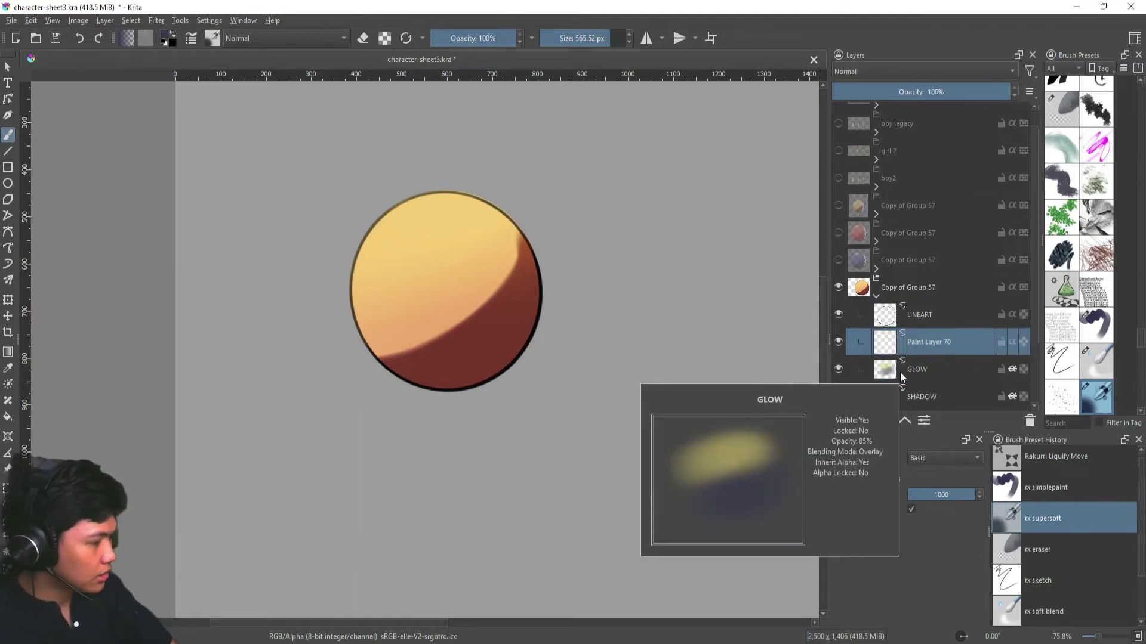
key(F2)
text(H)
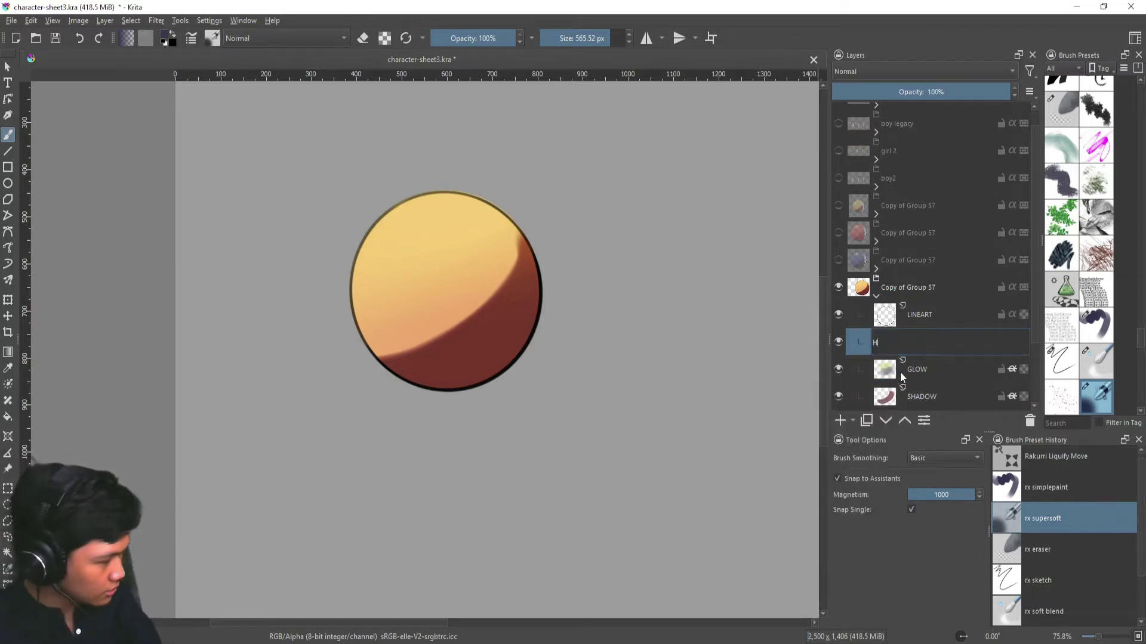
text(IGHLIGHT)
key(Return)
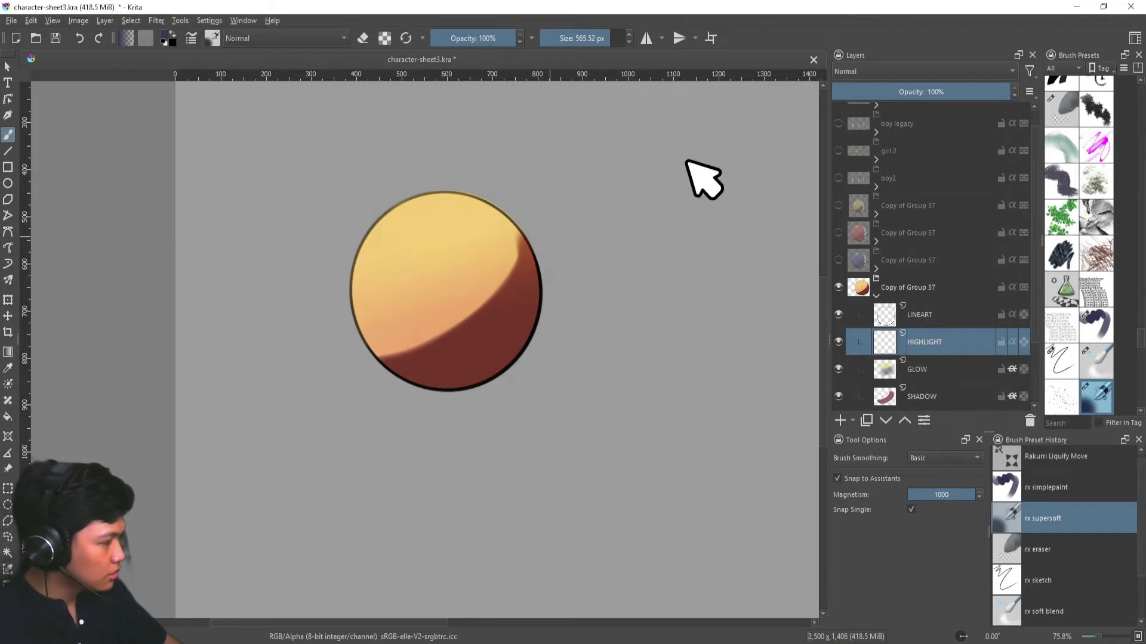
click(923, 72)
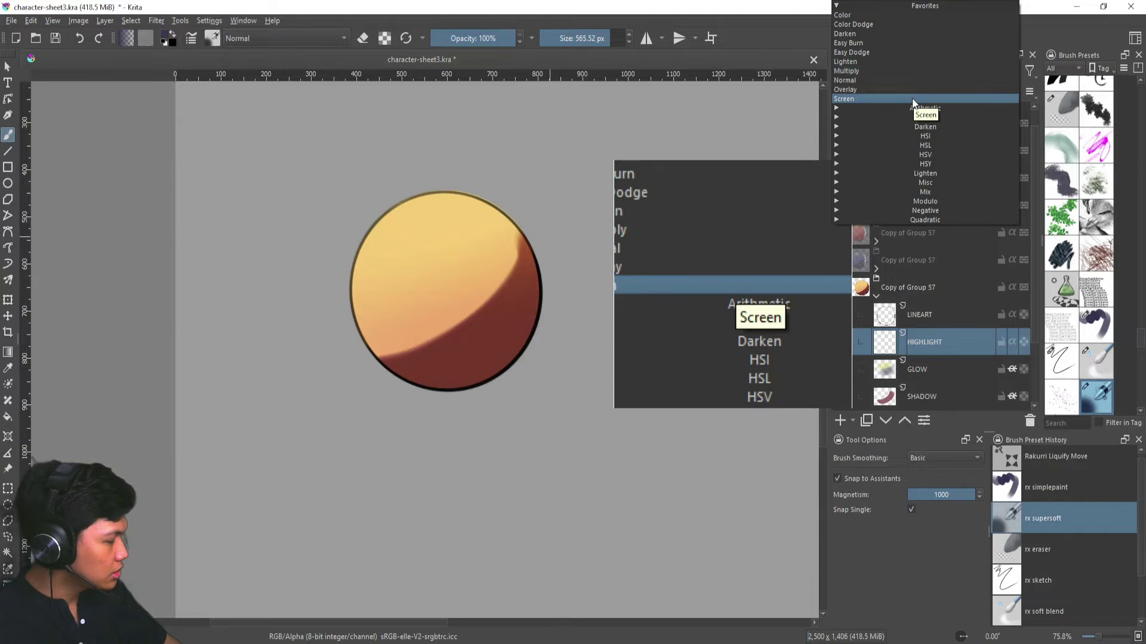
click(853, 98)
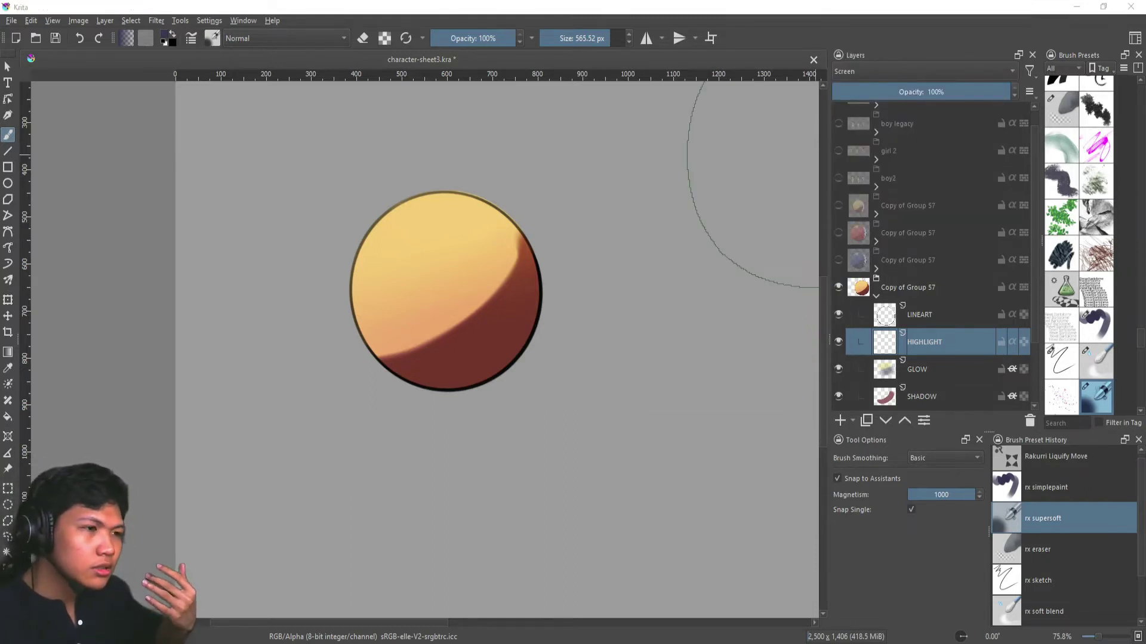
- Isolate the SHADOW layer, sample its dusty red colour, examine it in the colour selector, and leave the isolated view
click(927, 394)
key(shift+i)
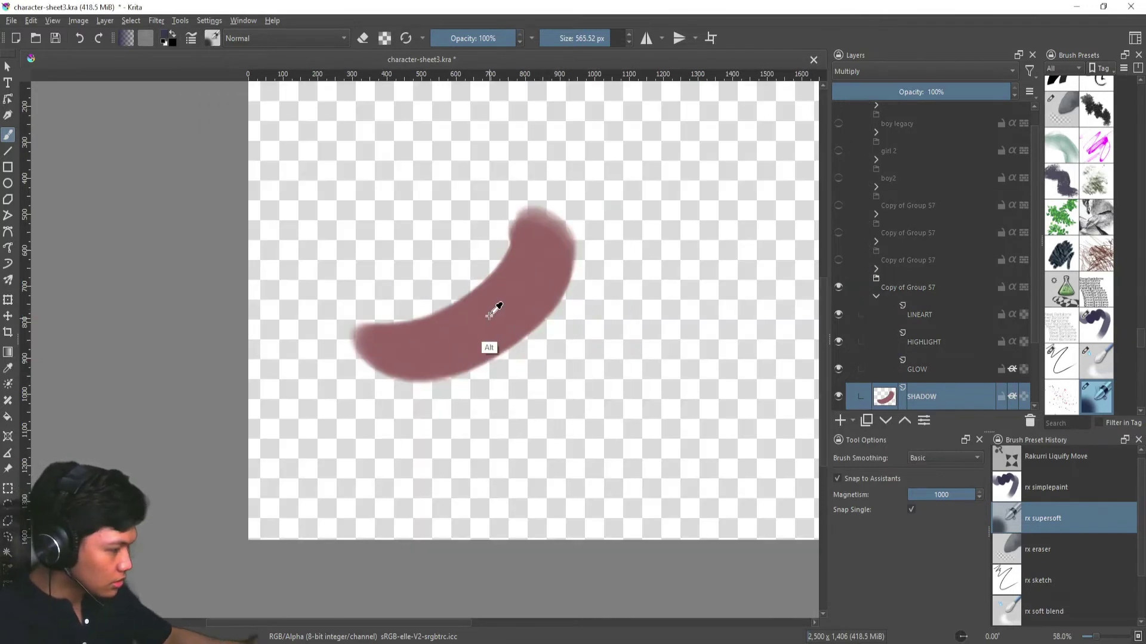
ctrl+click(488, 310)
key(shift+i)
key(shift+i)
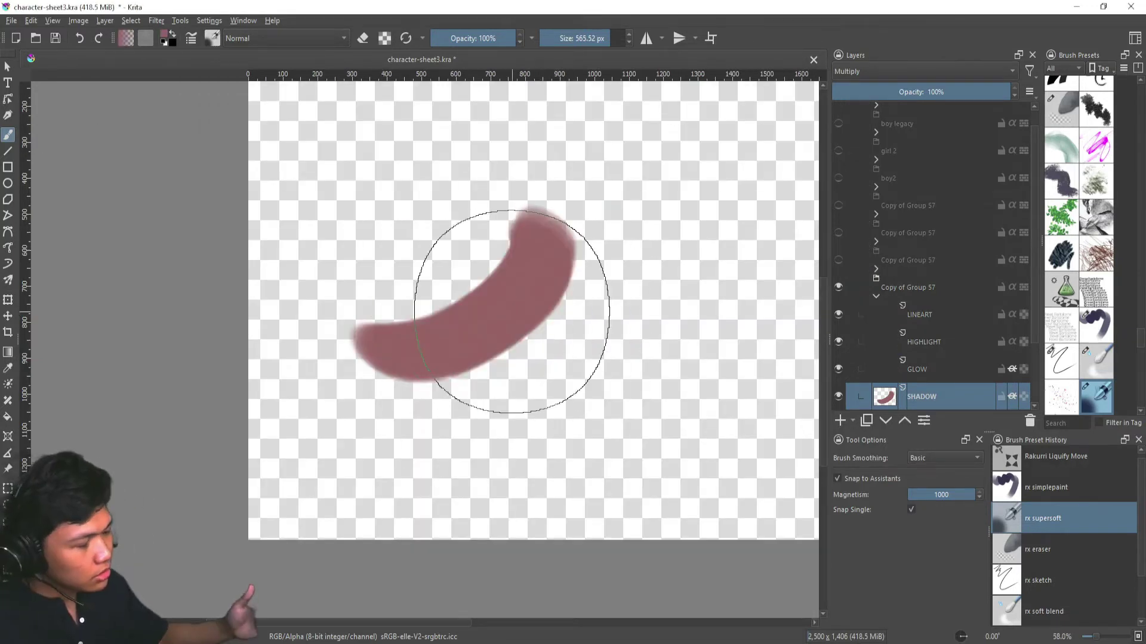
key(shift+i)
key(shift+i)
key(shift+i)
drag(504, 288, 477, 273)
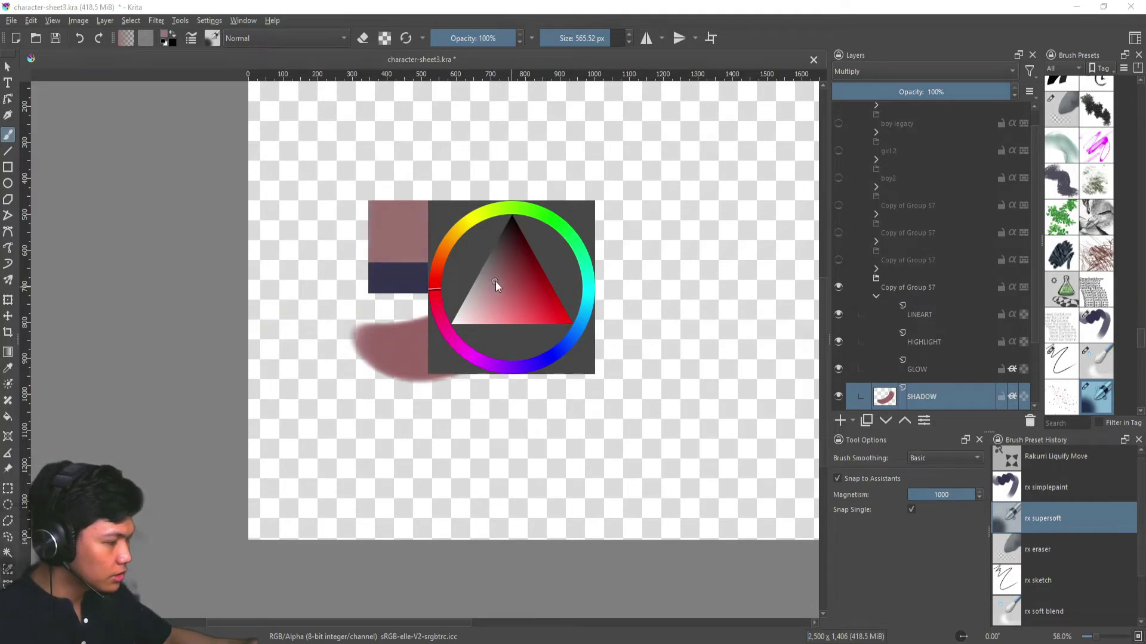
alt+click(893, 395)
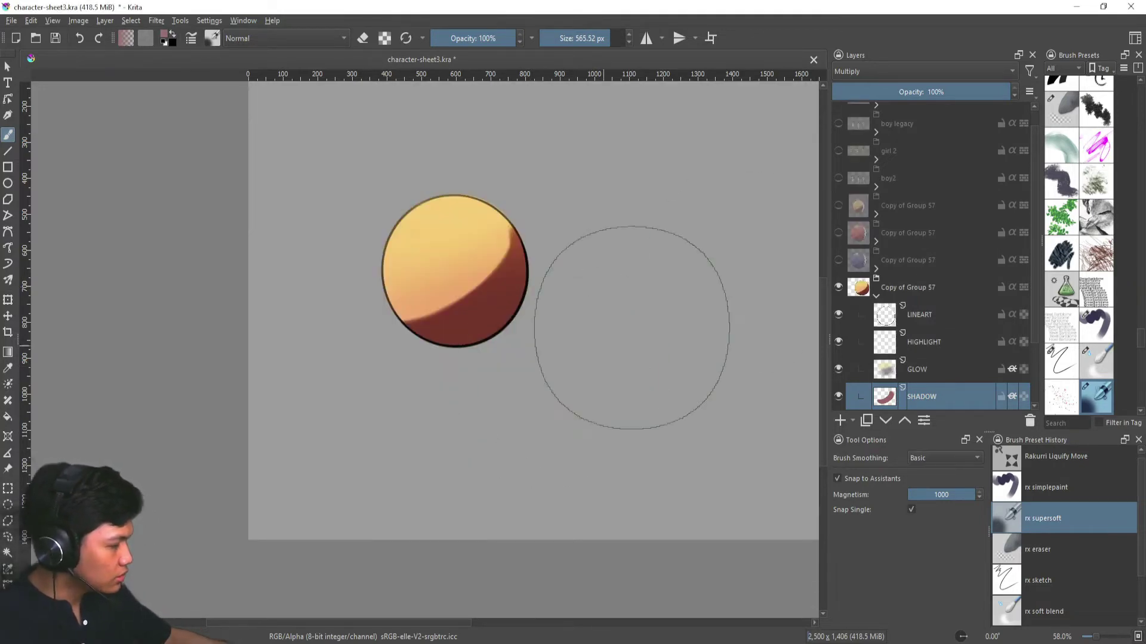
- Make HIGHLIGHT the active layer and choose a muted greyish yellow as the paint colour
click(923, 317)
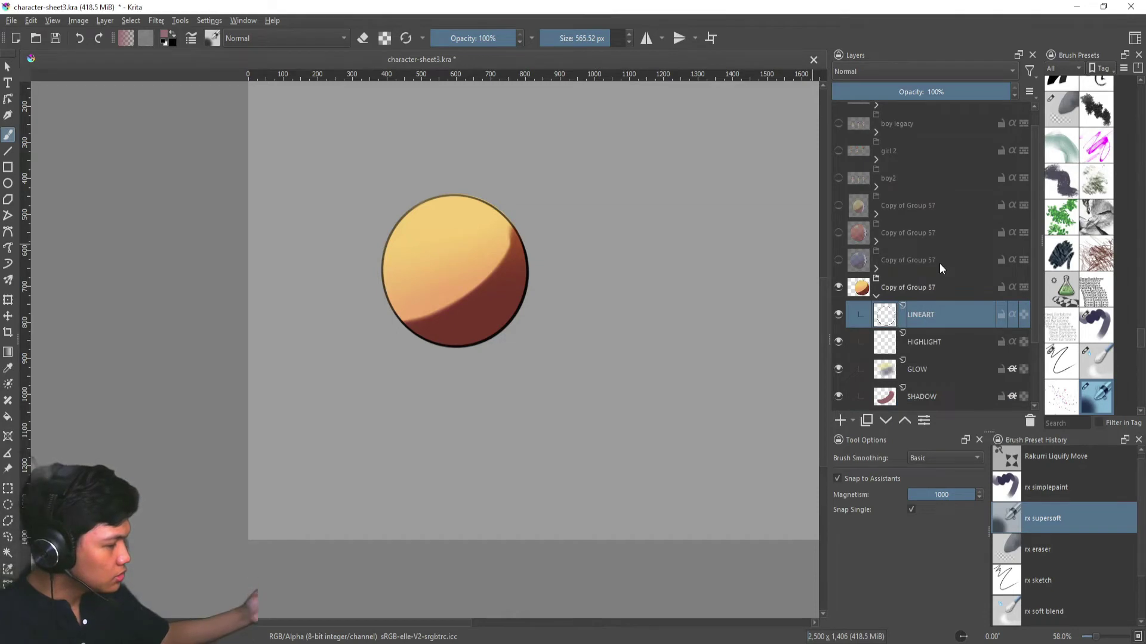
click(929, 342)
key(shift+i)
click(521, 281)
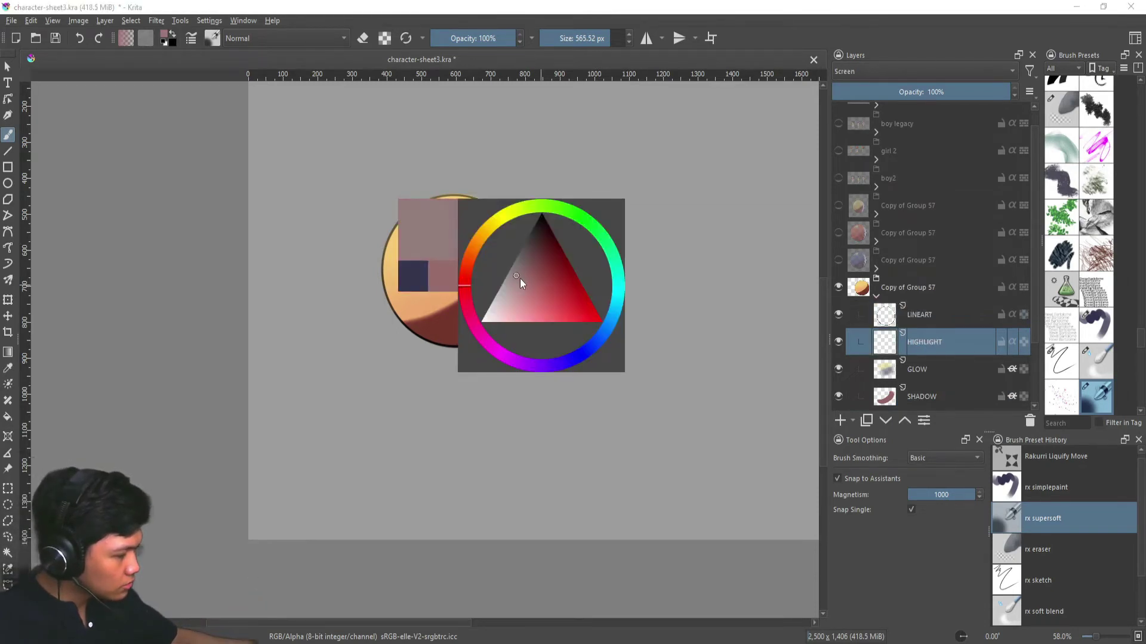
click(496, 231)
click(517, 272)
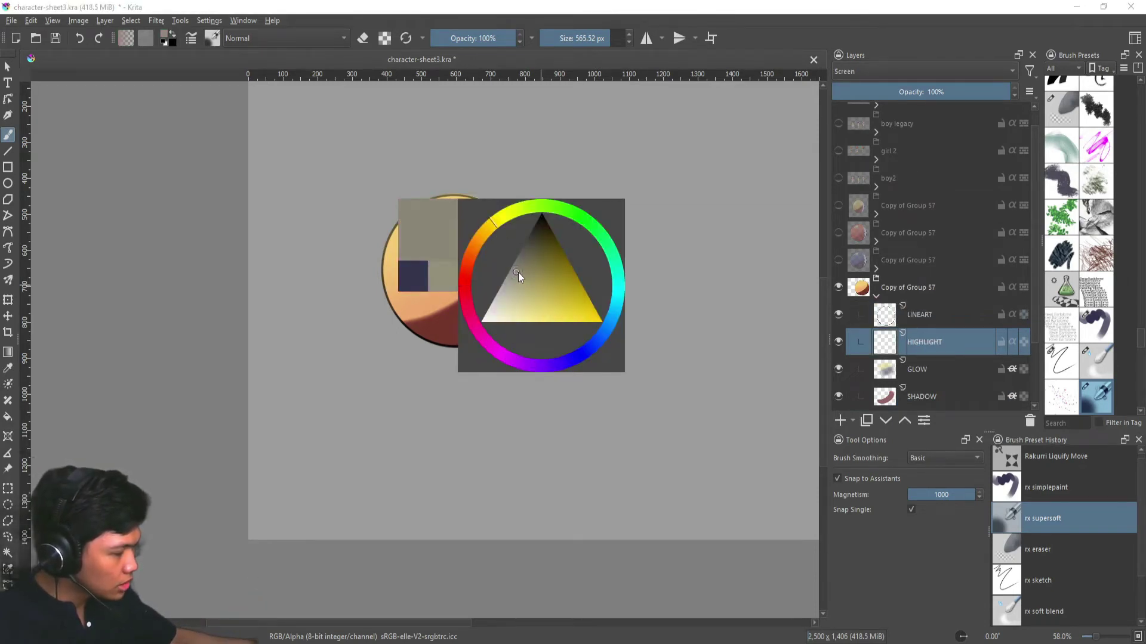
click(518, 272)
- Switch to the rx simplepaint brush and reduce its size to about 54 px
scroll(469, 399, up, 3)
key(slash)
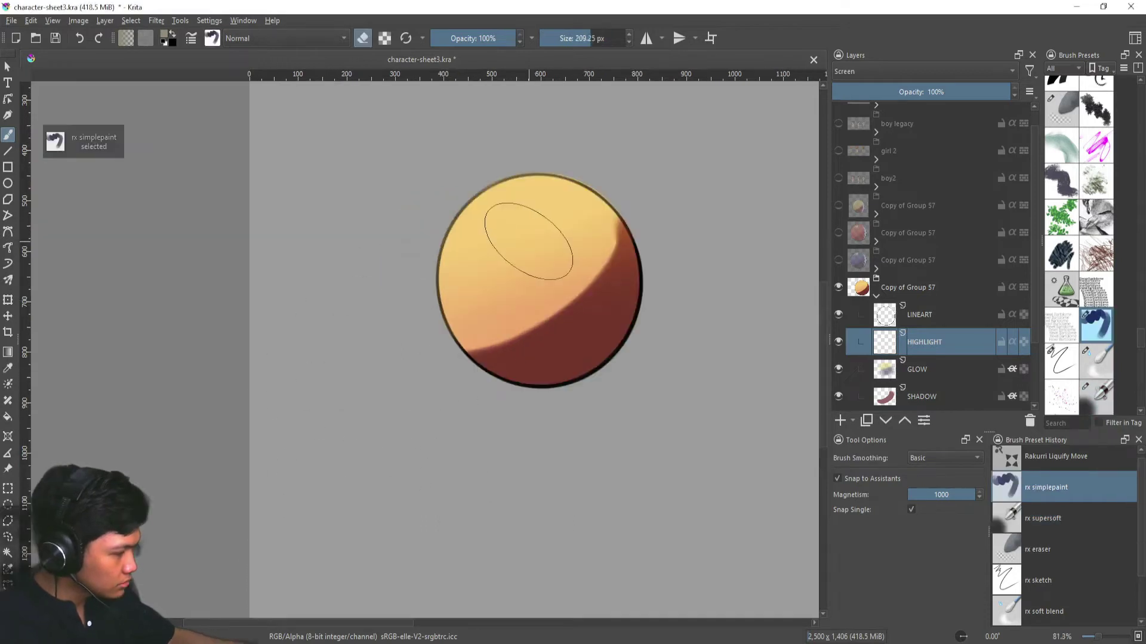
drag(529, 241, 484, 271)
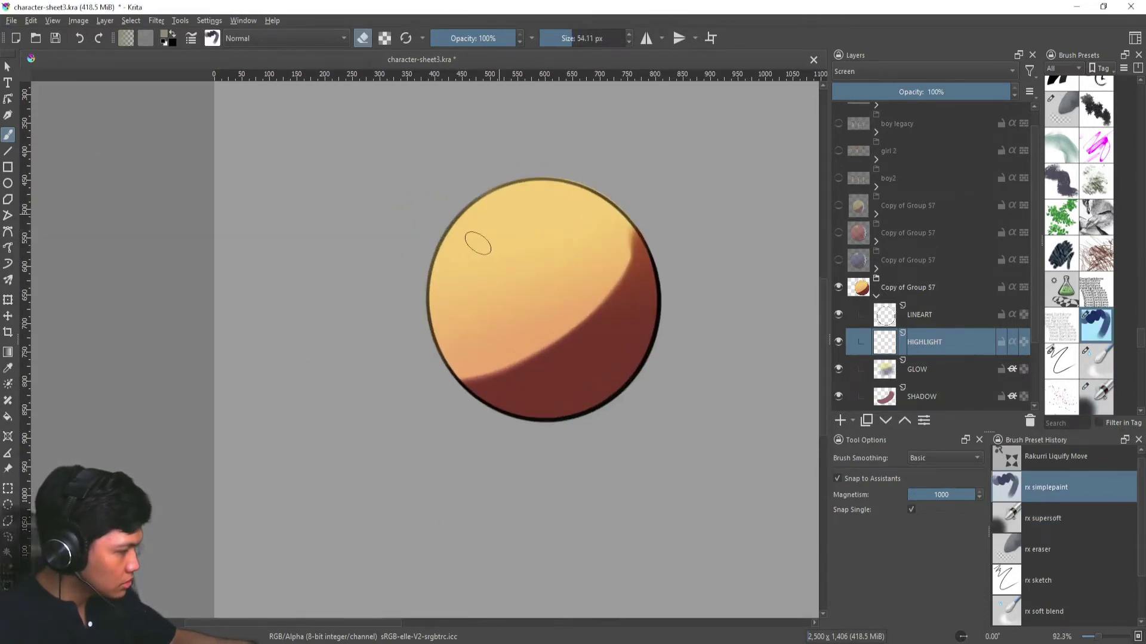
drag(523, 225, 495, 245)
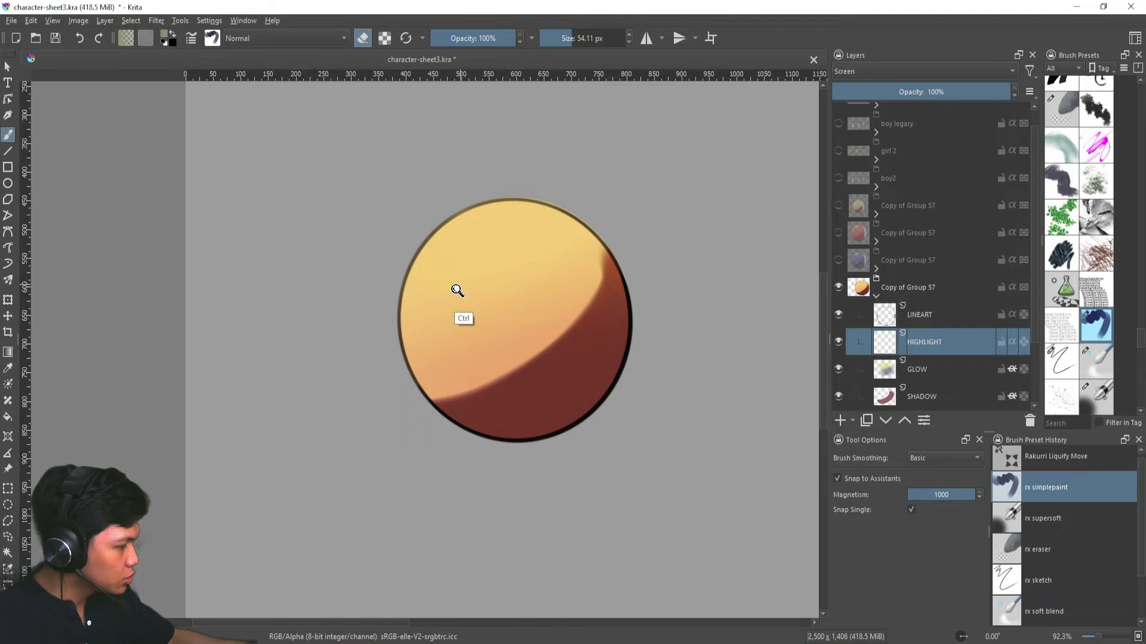
- Turn off eraser mode, choose a lighter greyish yellow, and try a highlight stroke on the sphere's upper-left area
key(shift+i)
key(e)
click(439, 301)
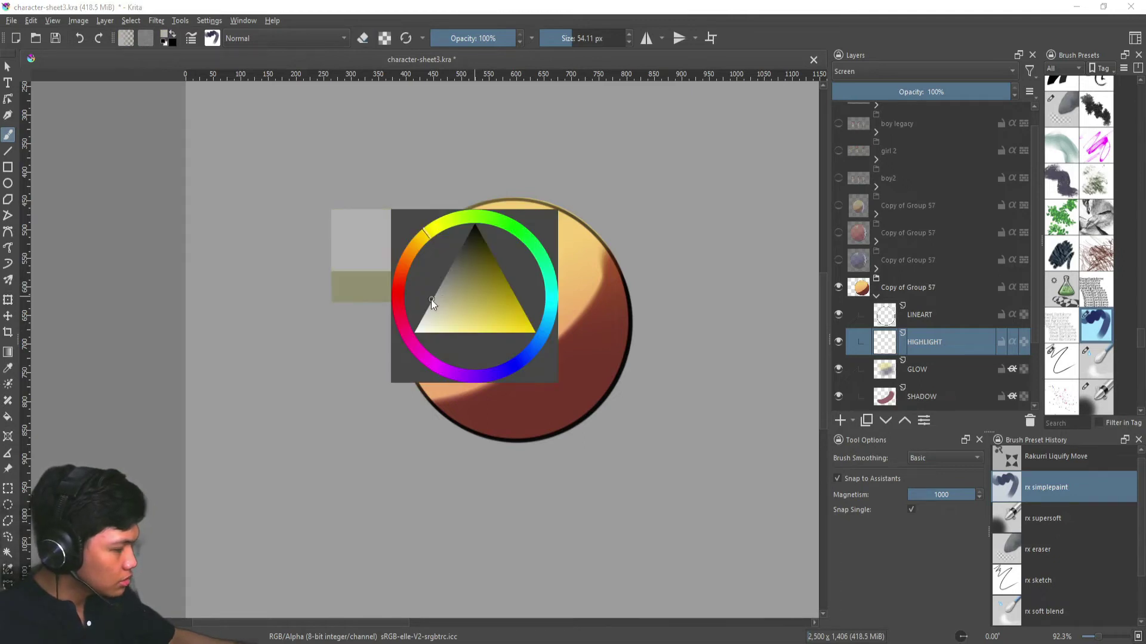
mouse_move(456, 269)
mouse_down()
mouse_move(466, 243)
mouse_move(473, 258)
mouse_up()
key(ctrl+z)
- Paint a pale yellow curved highlight and a small dot near the sphere's upper-left edge, reducing the brush to about 24 px
drag(480, 256, 475, 264)
key(shift+i)
click(439, 270)
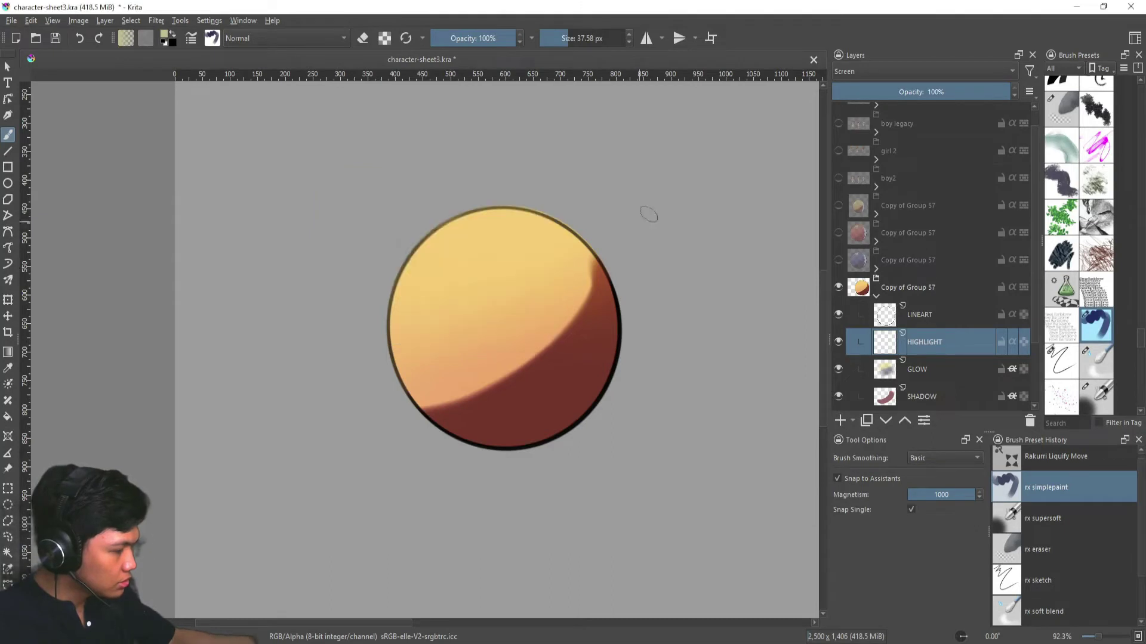
drag(647, 215, 616, 175)
drag(436, 253, 437, 233)
mouse_move(409, 285)
mouse_down()
mouse_move(429, 239)
mouse_move(455, 221)
mouse_up()
key(5)
key(e)
drag(351, 302, 374, 266)
key(e)
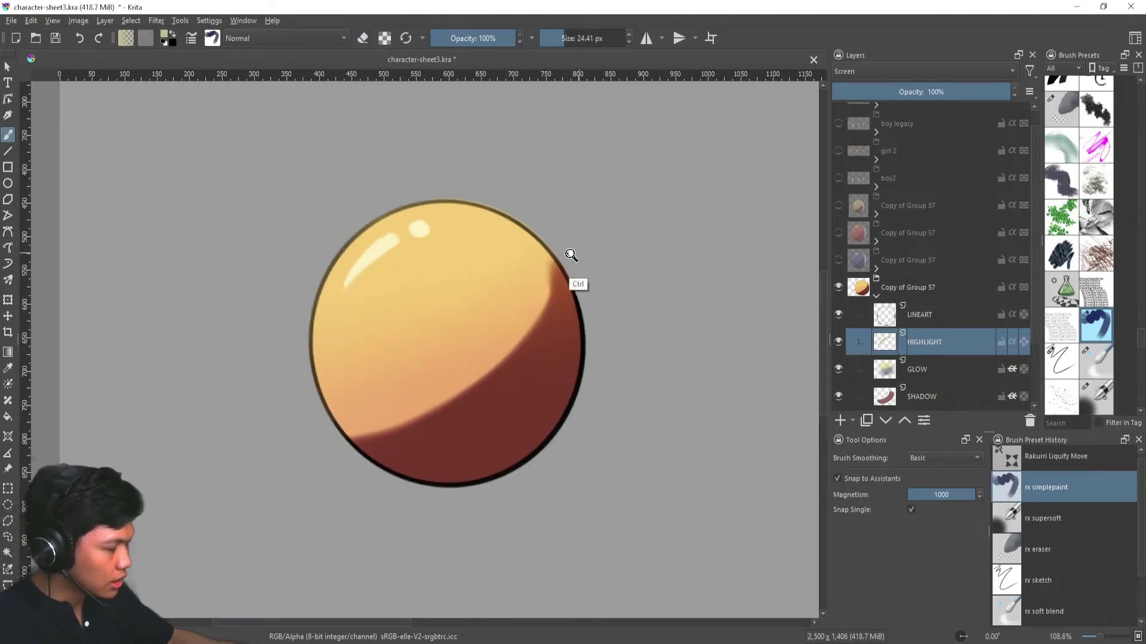
drag(571, 256, 490, 370)
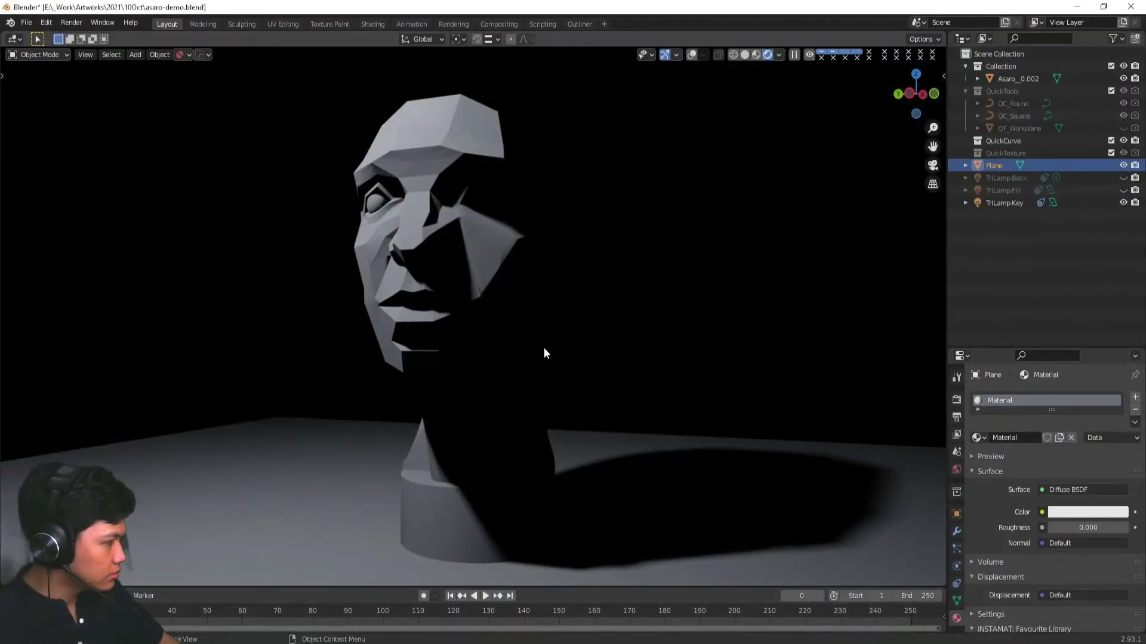
- Switch to Blender and turn on the TriLamp-Fill and TriLamp-Back lights to show a blue rim light on the Asaro head
drag(543, 349, 517, 350)
scroll(517, 349, down, 2)
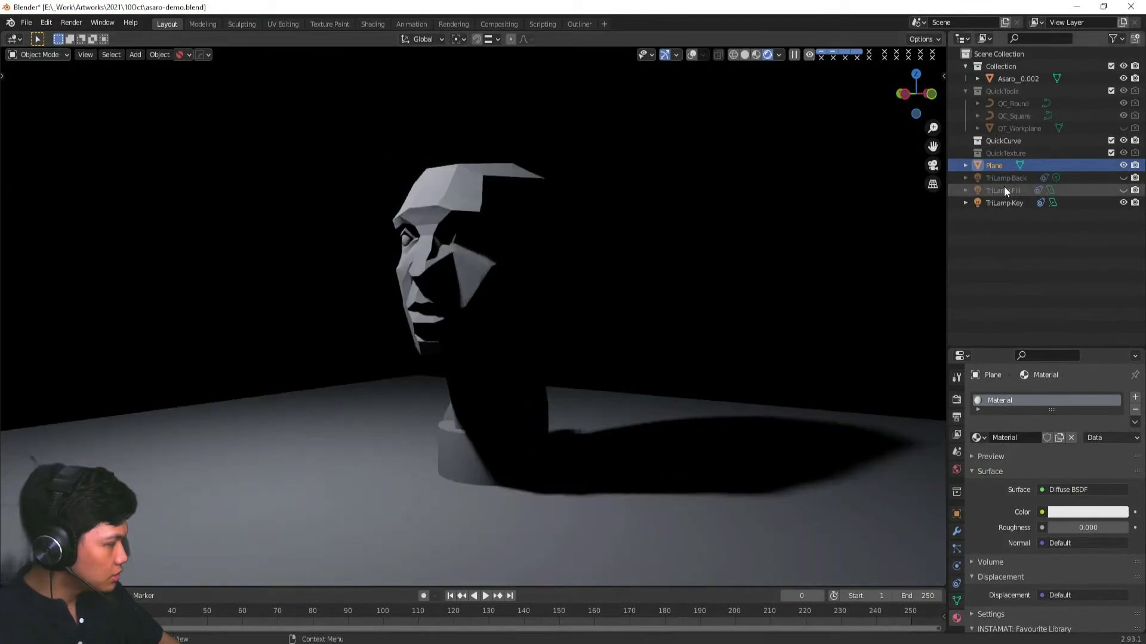
click(1124, 190)
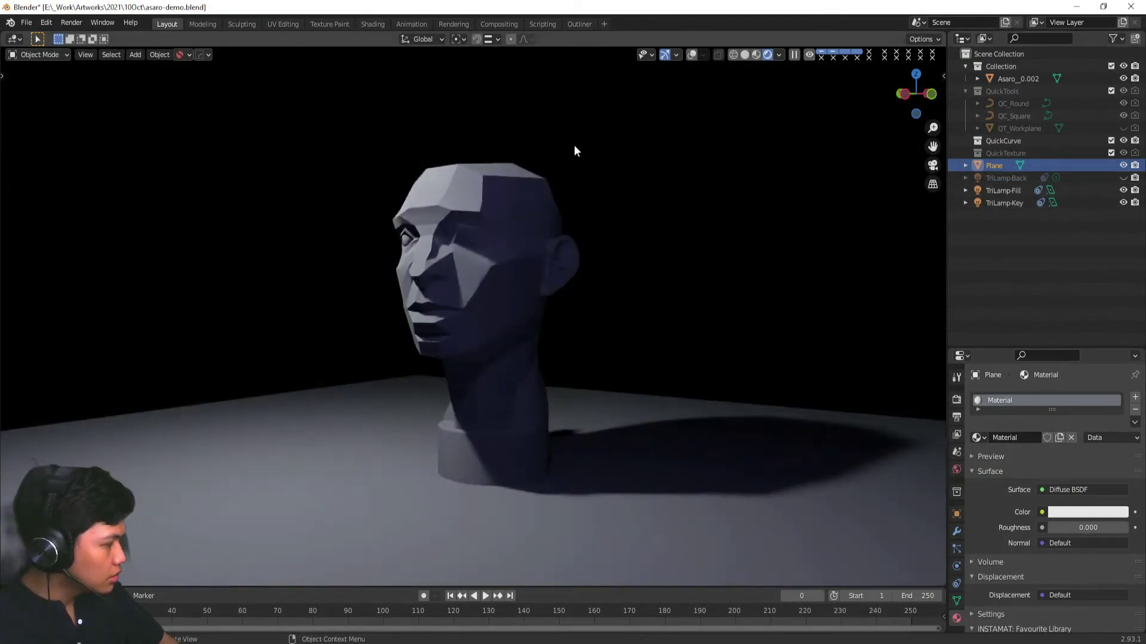
click(1122, 178)
drag(796, 256, 689, 257)
mouse_move(604, 243)
mouse_down()
mouse_move(596, 307)
mouse_move(595, 229)
mouse_up()
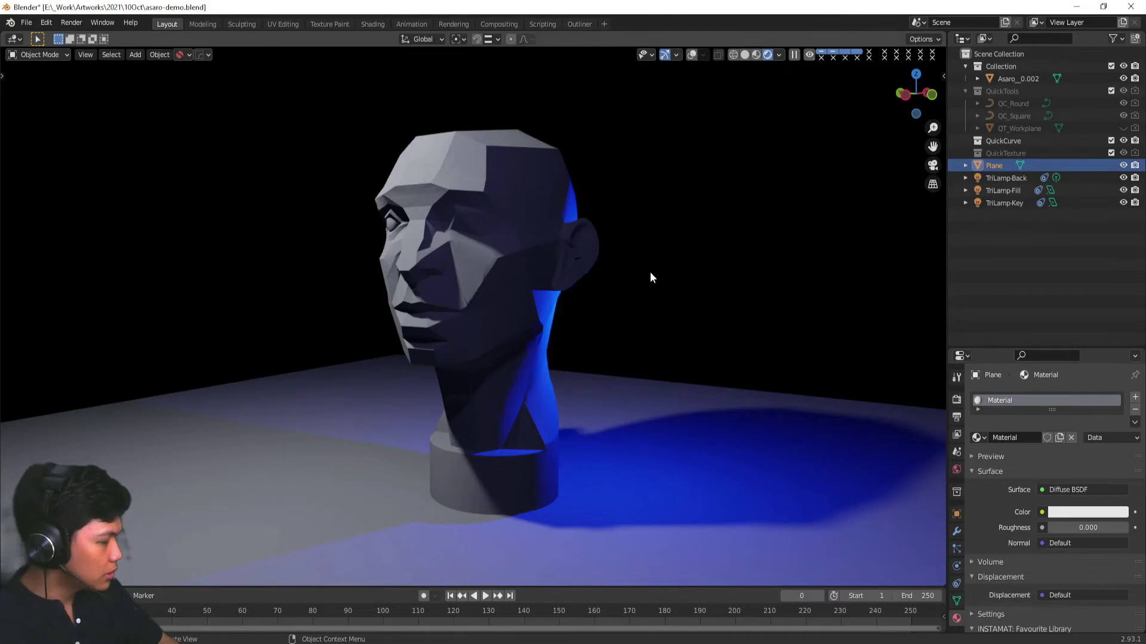
key(z)
click(686, 274)
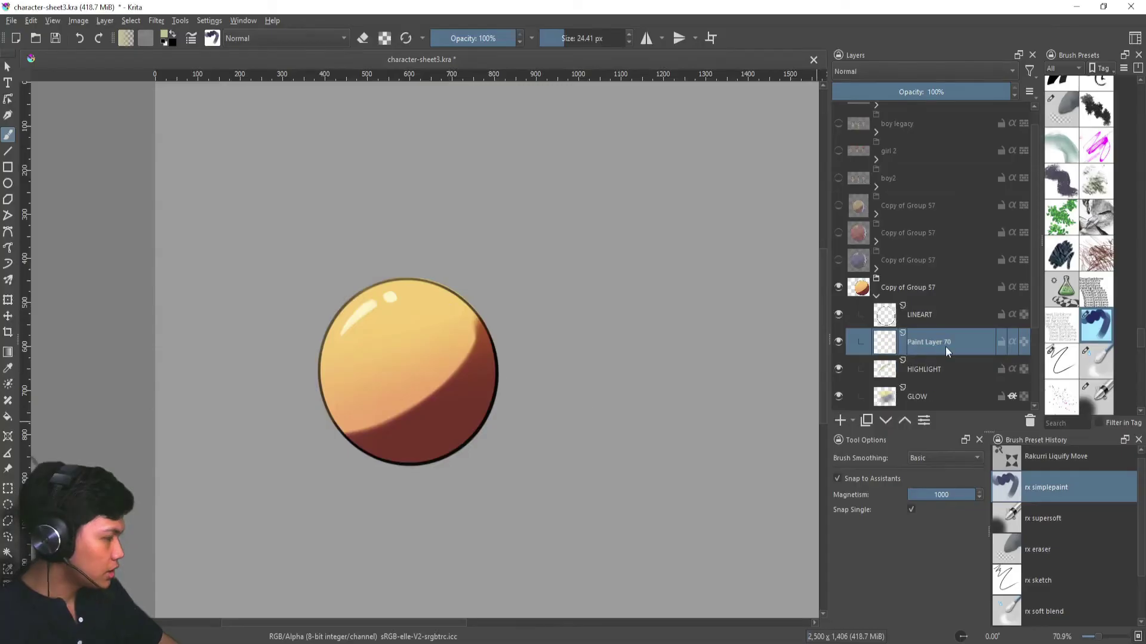
- In Krita, rename Paint Layer 70 above HIGHLIGHT as RIMLIGHT
double_click(922, 340)
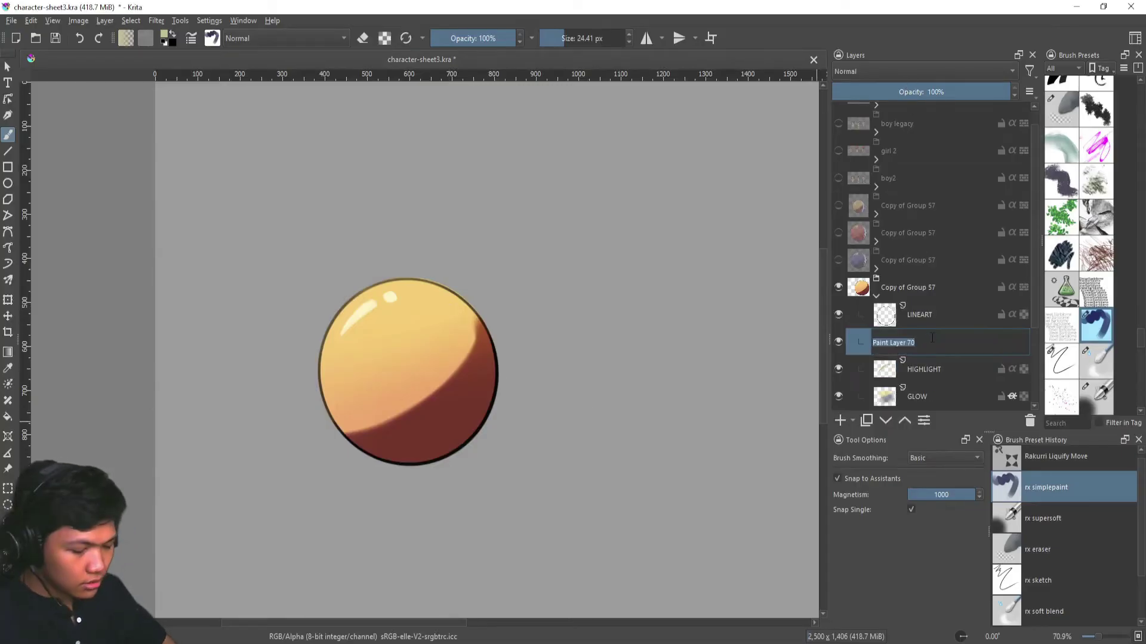
text(RIOLIGHT)
key(Return)
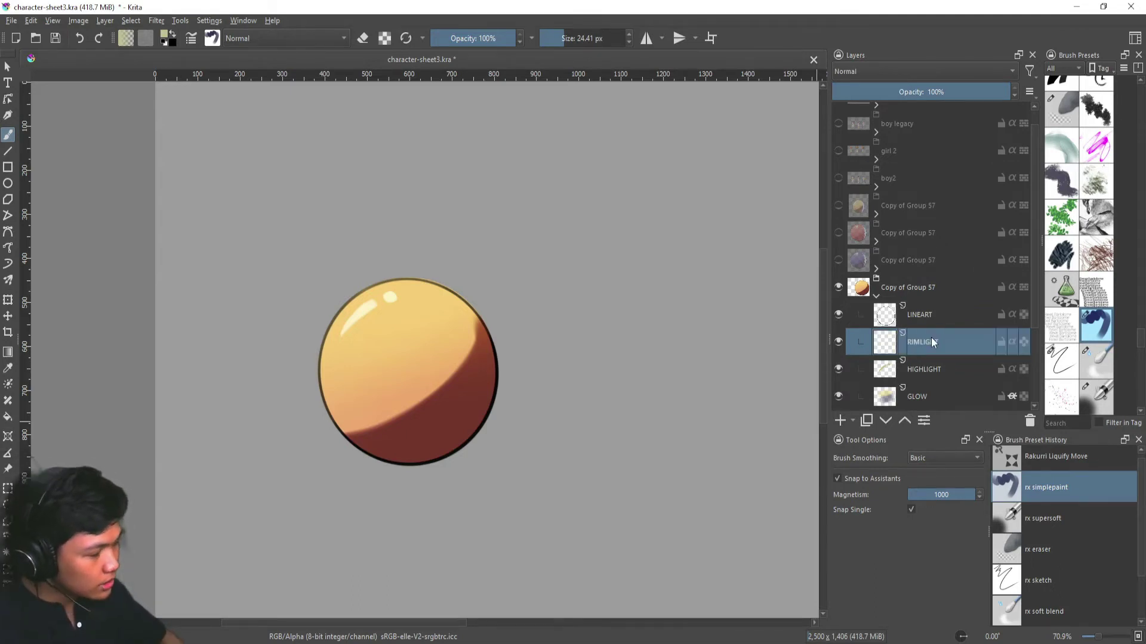
- Try Screen as the RIMLIGHT layer's blending mode and set it back to Normal
click(959, 64)
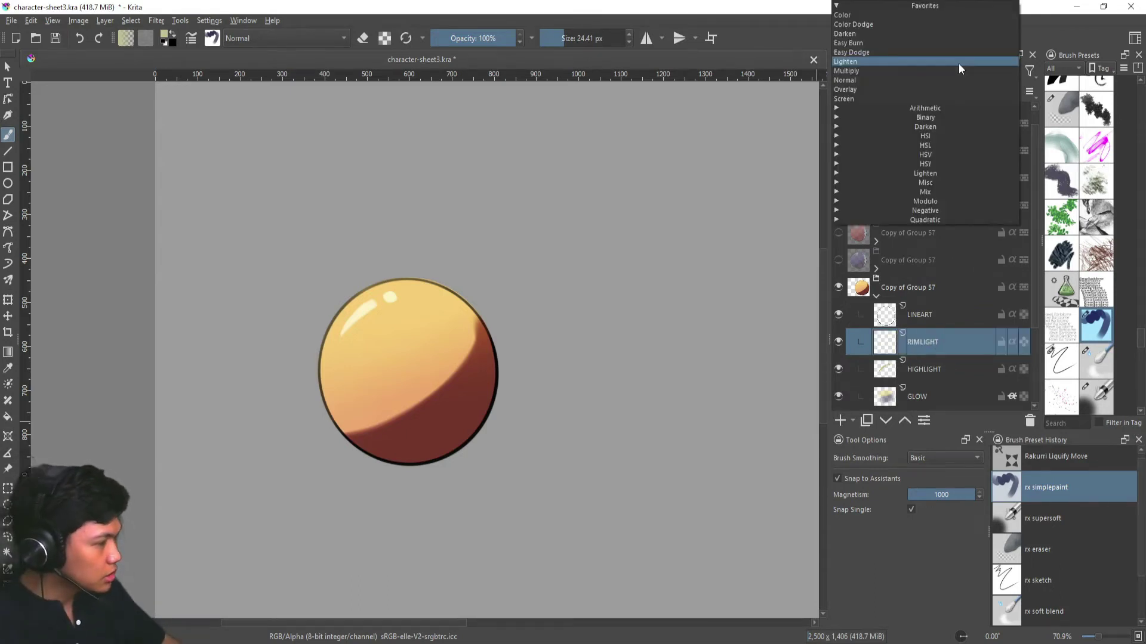
click(944, 98)
click(923, 71)
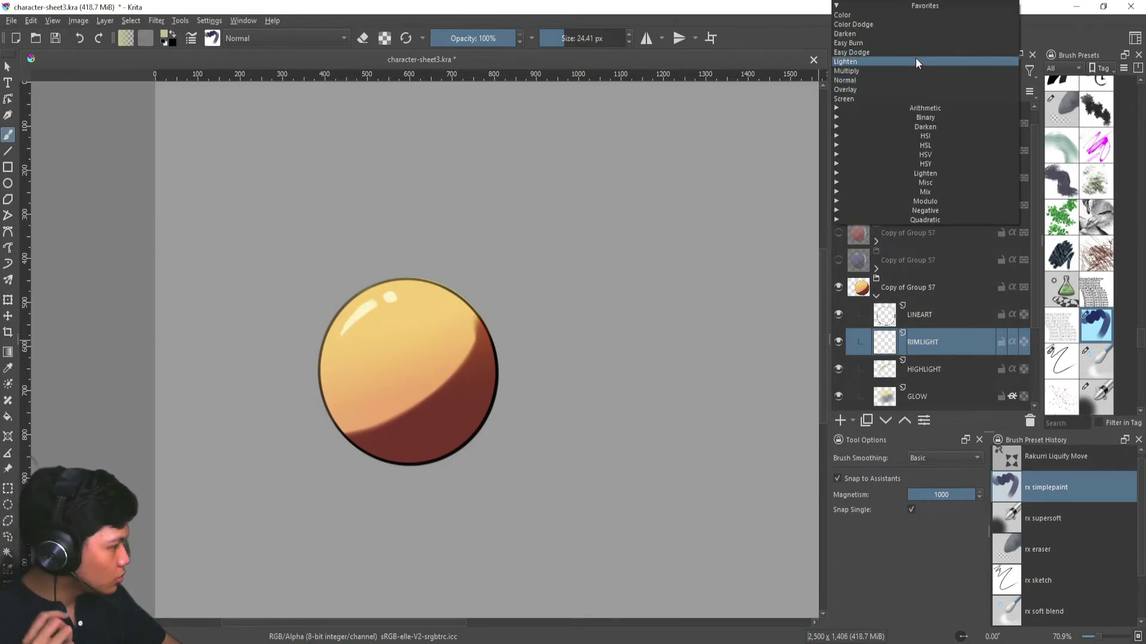
click(913, 81)
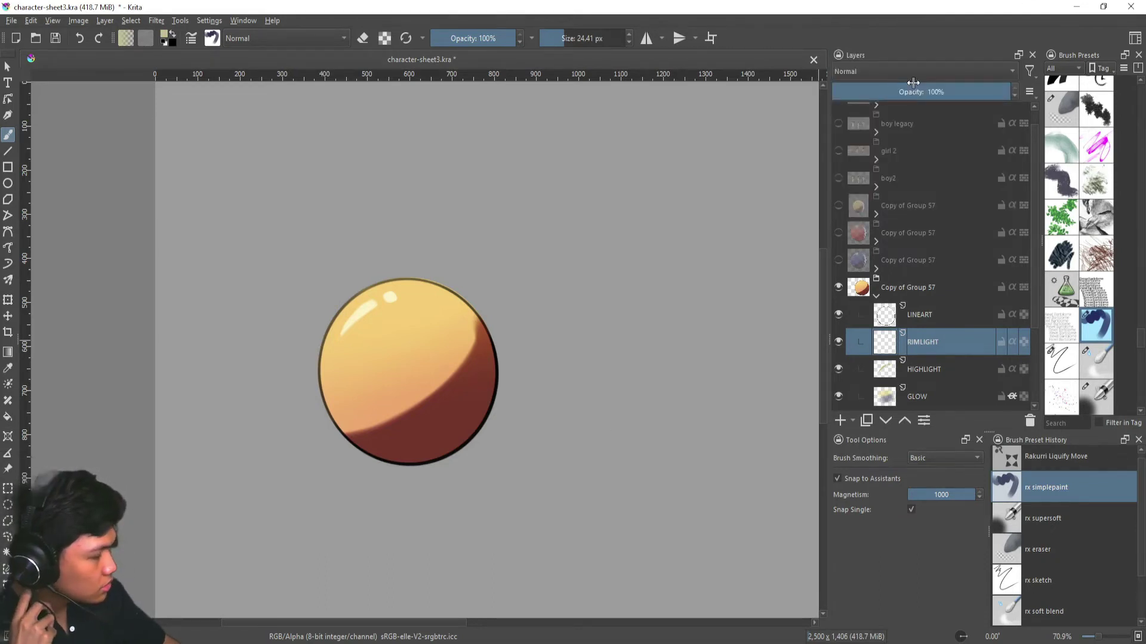
click(919, 71)
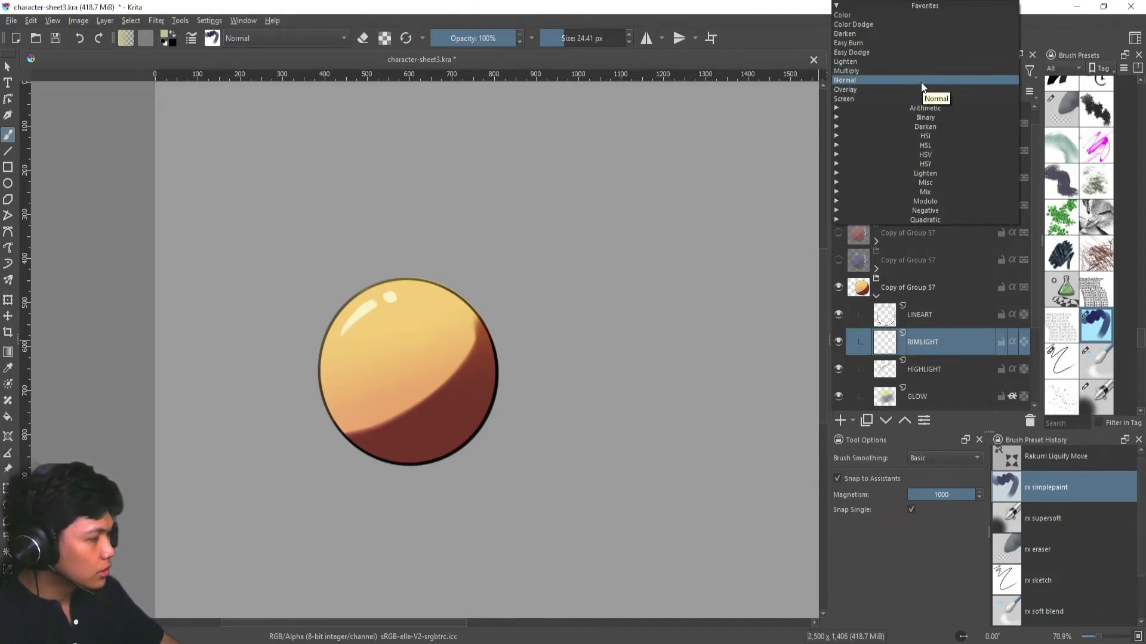
click(922, 83)
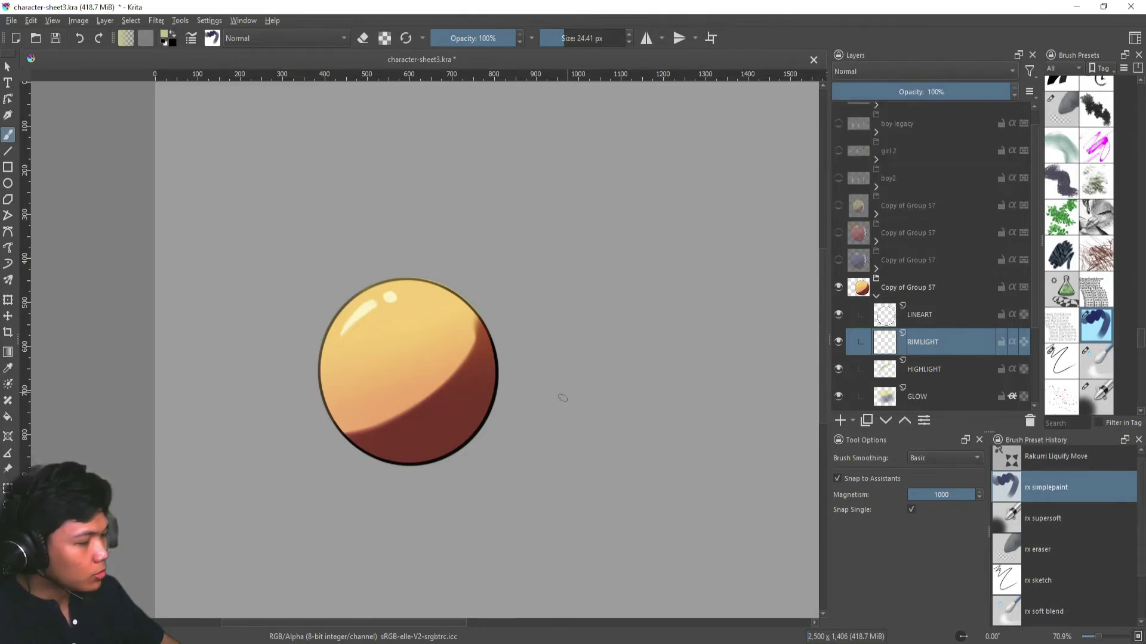
- Choose a light purple and enable Inherit Alpha on the HIGHLIGHT and RIMLIGHT layers
key(shift+i)
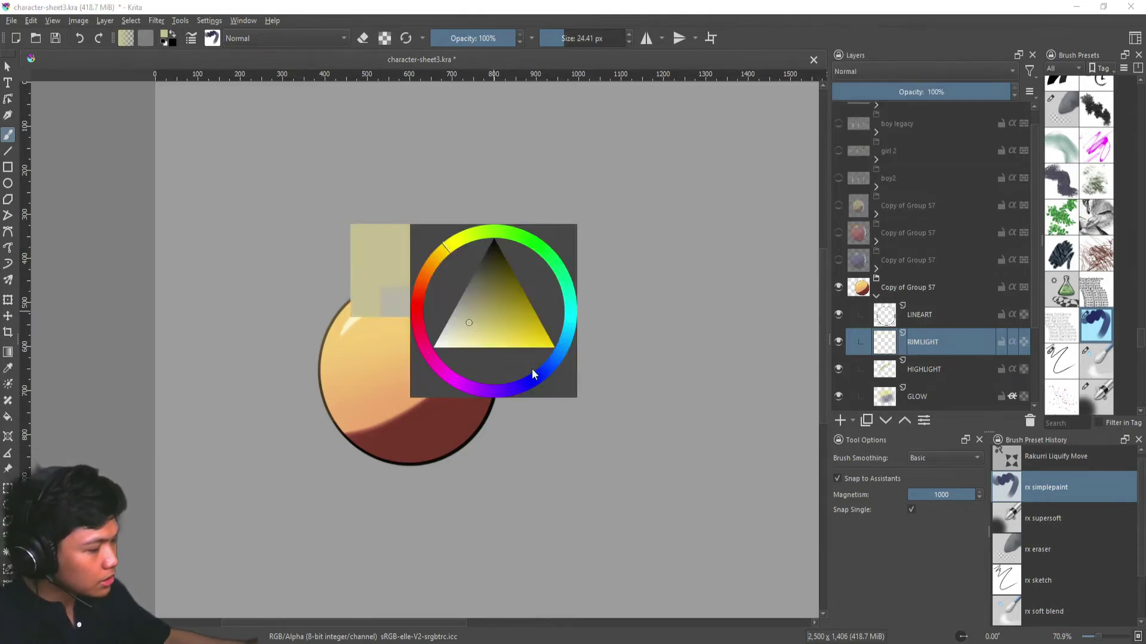
click(476, 391)
click(955, 371)
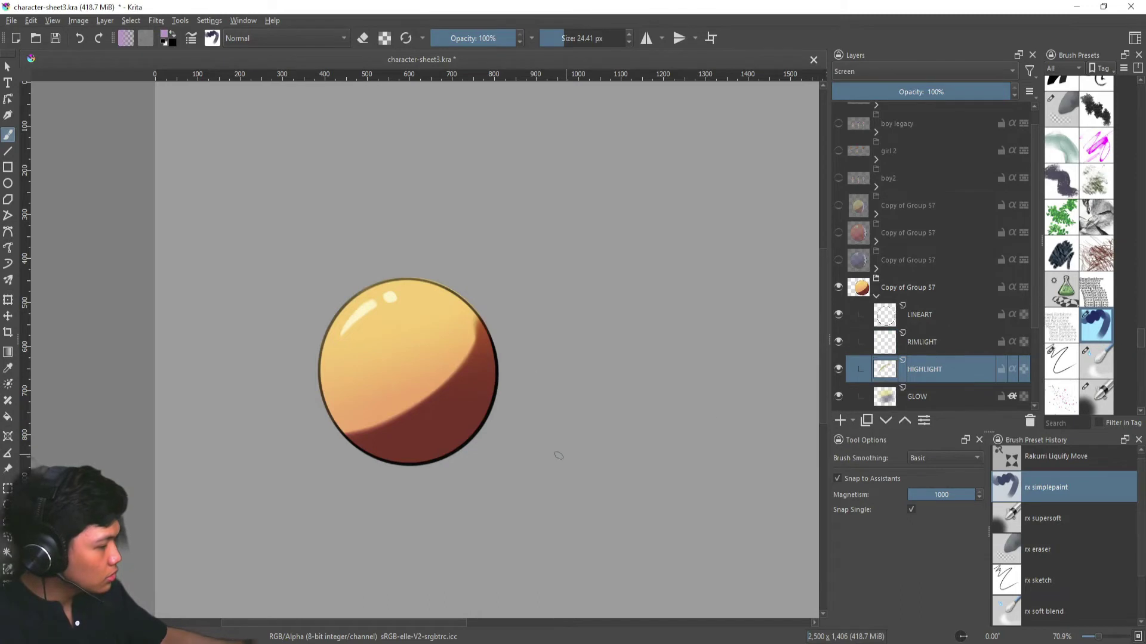
click(907, 349)
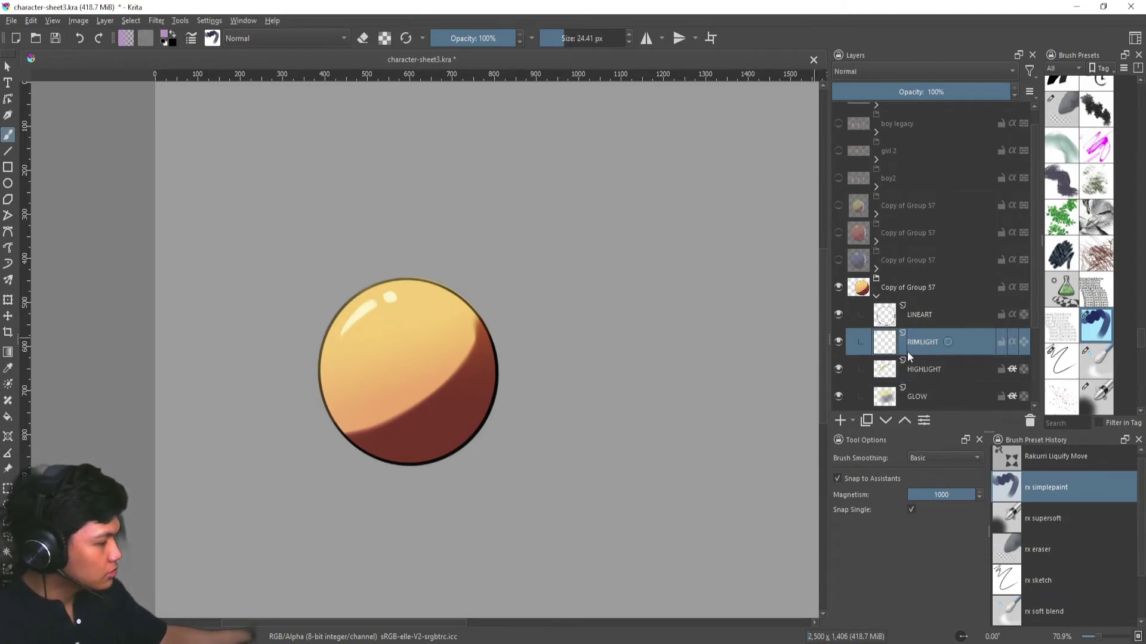
- Try light purple rim strokes along the sphere's right edge with the brush enlarged to about 71 and 99 px
drag(502, 327, 528, 328)
drag(496, 419, 488, 310)
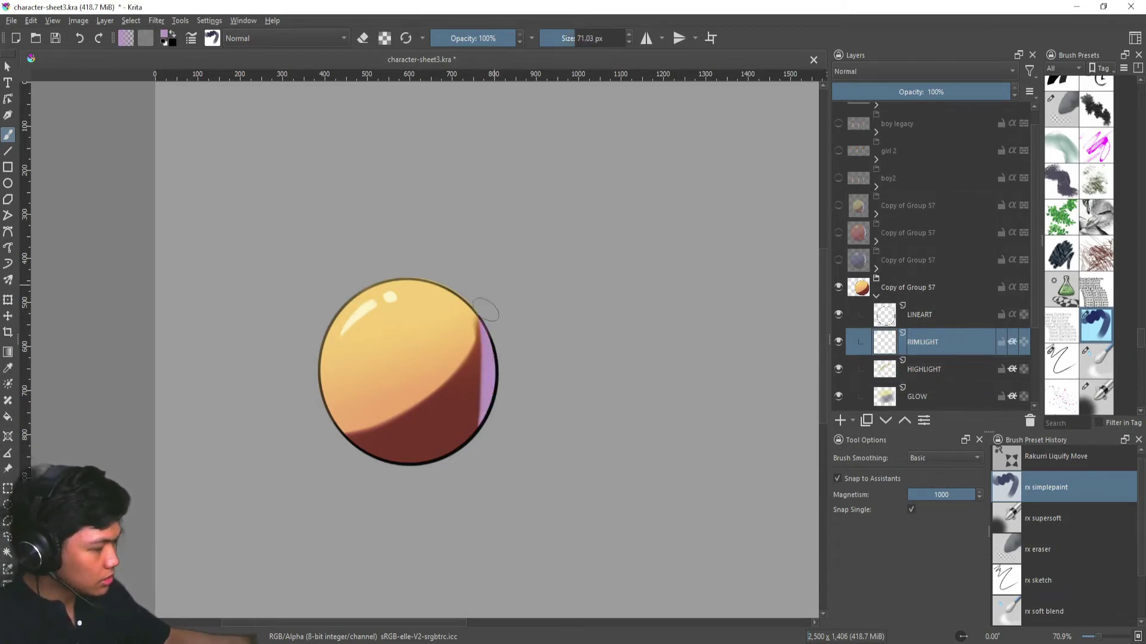
key(ctrl+z)
drag(500, 399, 517, 399)
mouse_move(476, 309)
mouse_down()
mouse_move(496, 340)
mouse_move(494, 448)
mouse_move(545, 395)
mouse_up()
key(ctrl+z)
- Choose a light blue and try a rim stroke down the sphere's right edge
key(shift+i)
key(shift+i)
key(shift+i)
drag(477, 357, 491, 387)
key(shift+i)
drag(479, 288, 493, 447)
key(ctrl+z)
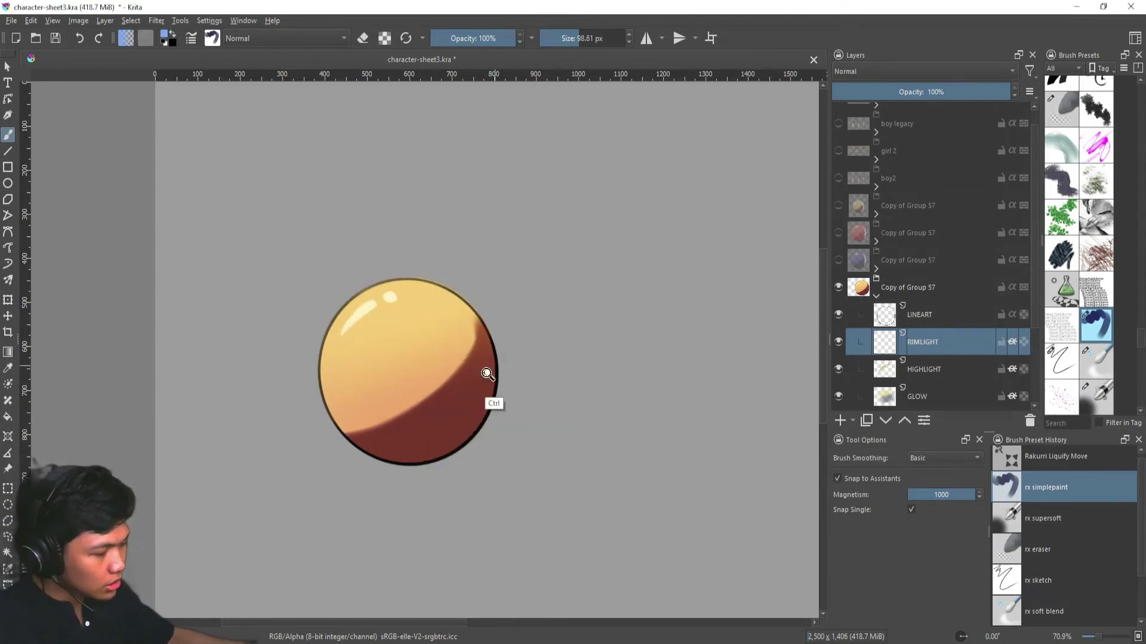
- Reduce the brush to about 82 px, try blue strokes over the sphere's right edge, and undo them
drag(496, 363, 495, 362)
drag(471, 295, 490, 442)
drag(496, 328, 455, 287)
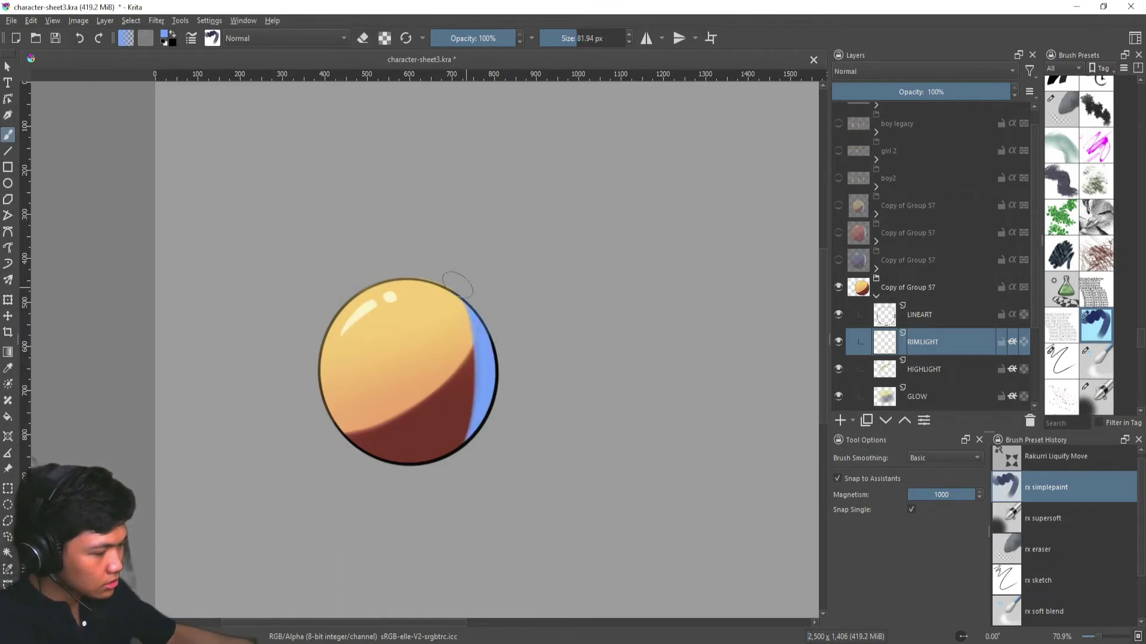
key(ctrl+z)
key(ctrl+z)
- Set the RIMLIGHT layer's blending mode to Screen and test a blue stroke along the sphere's right edge
click(911, 71)
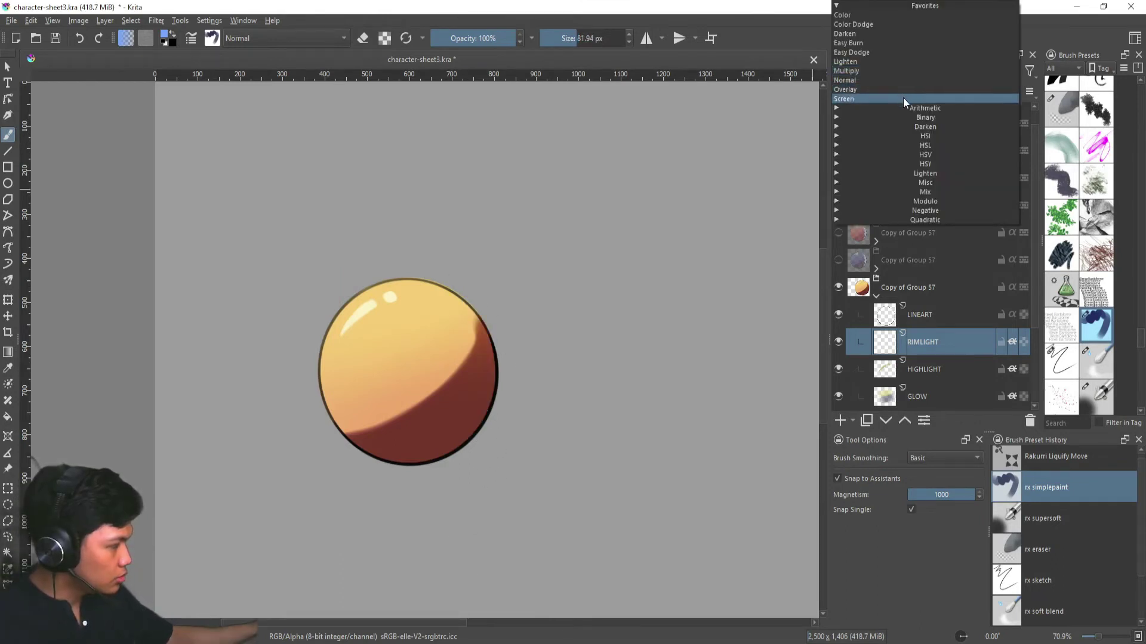
click(903, 98)
drag(484, 317, 486, 427)
key(ctrl+z)
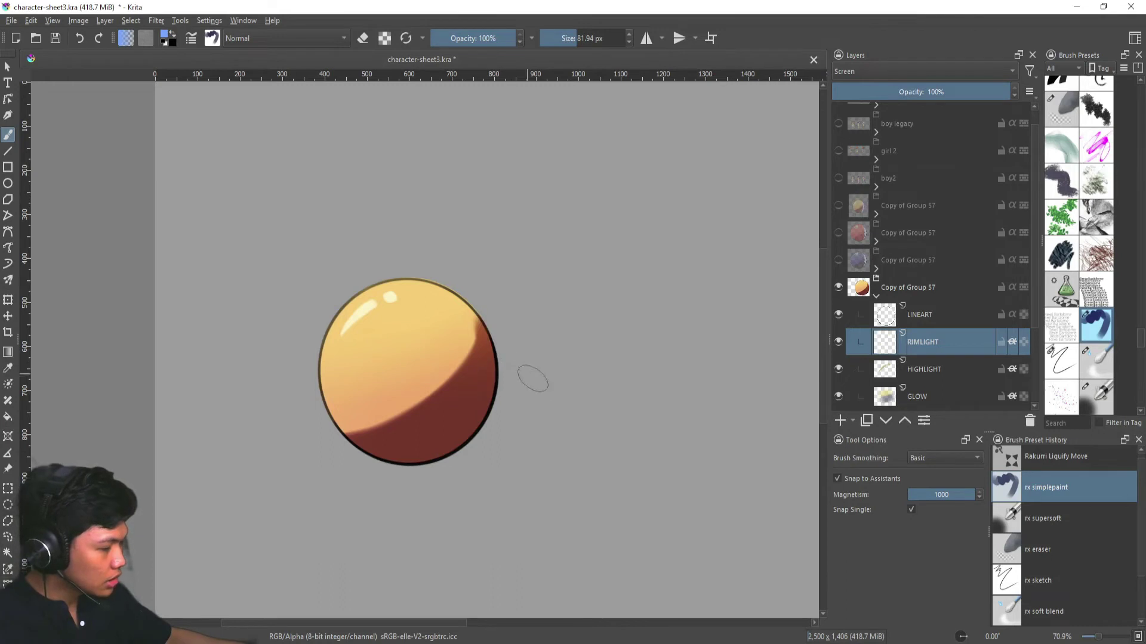
- Shift the colour to sky blue and paint a thin rim light along the sphere's shadowed right edge
key(shift+i)
drag(601, 437, 612, 420)
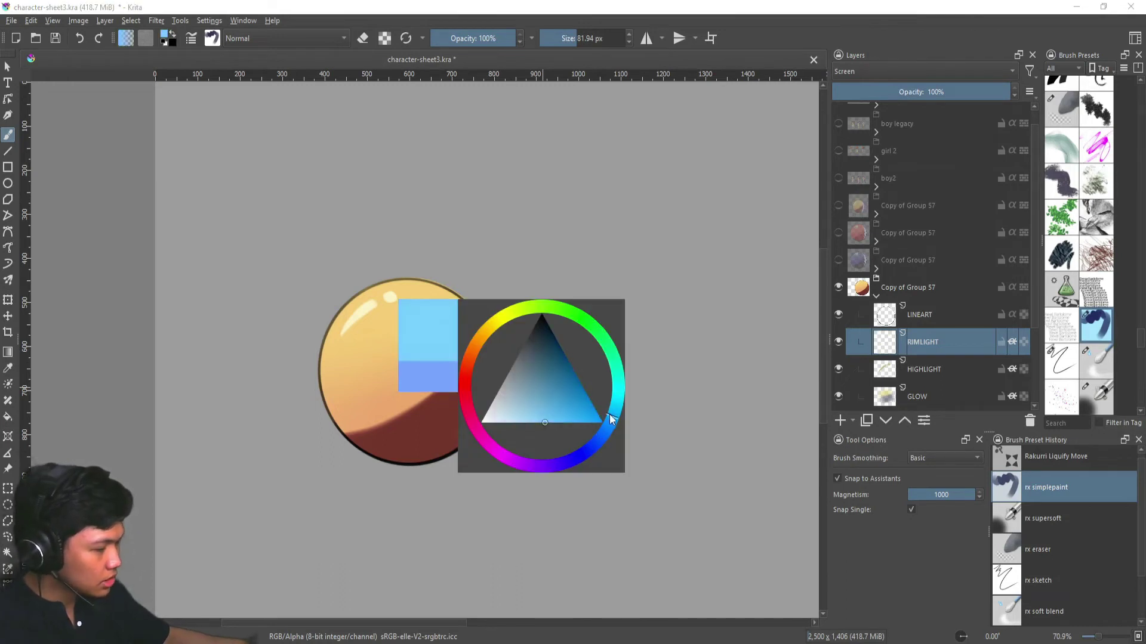
drag(466, 302, 494, 418)
key(ctrl+z)
drag(487, 316, 488, 435)
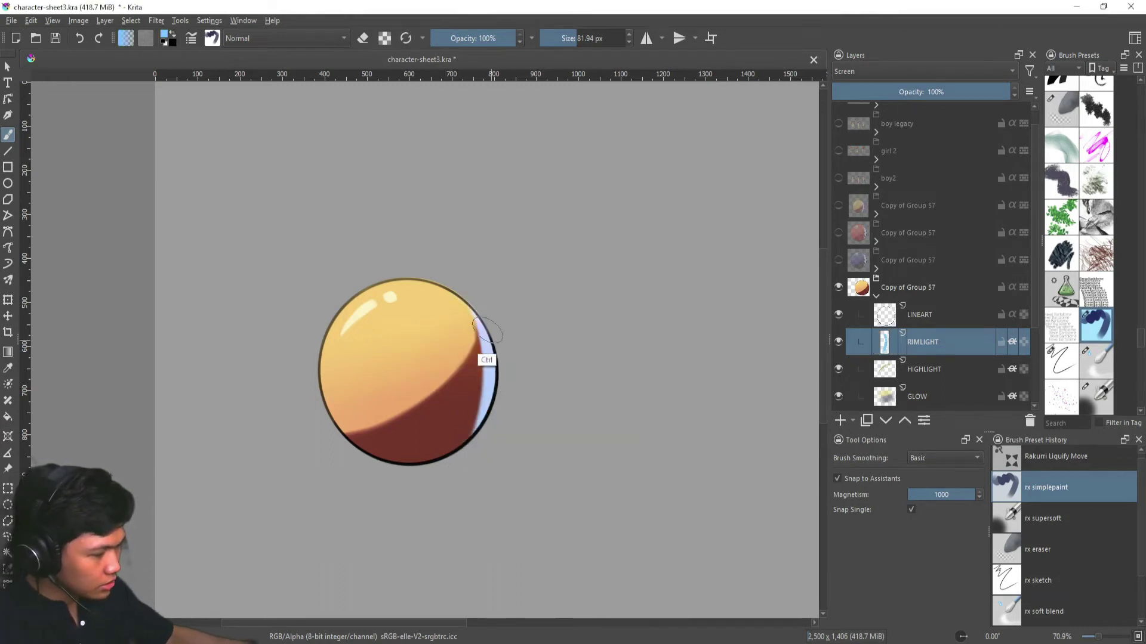
- Undo the last rim stroke and repaint the blue rim light along the sphere's right edge
key(ctrl+z)
mouse_move(478, 298)
mouse_down()
mouse_move(494, 382)
mouse_move(468, 445)
mouse_up()
mouse_move(492, 400)
mouse_down()
mouse_move(484, 330)
mouse_move(461, 294)
mouse_move(488, 336)
mouse_move(484, 411)
mouse_move(458, 283)
mouse_up()
mouse_move(539, 370)
mouse_down()
mouse_move(536, 412)
mouse_move(547, 411)
mouse_up()
key(ctrl+z)
- Add a new paint layer above RIMLIGHT and name it BLOOM
key(Insert)
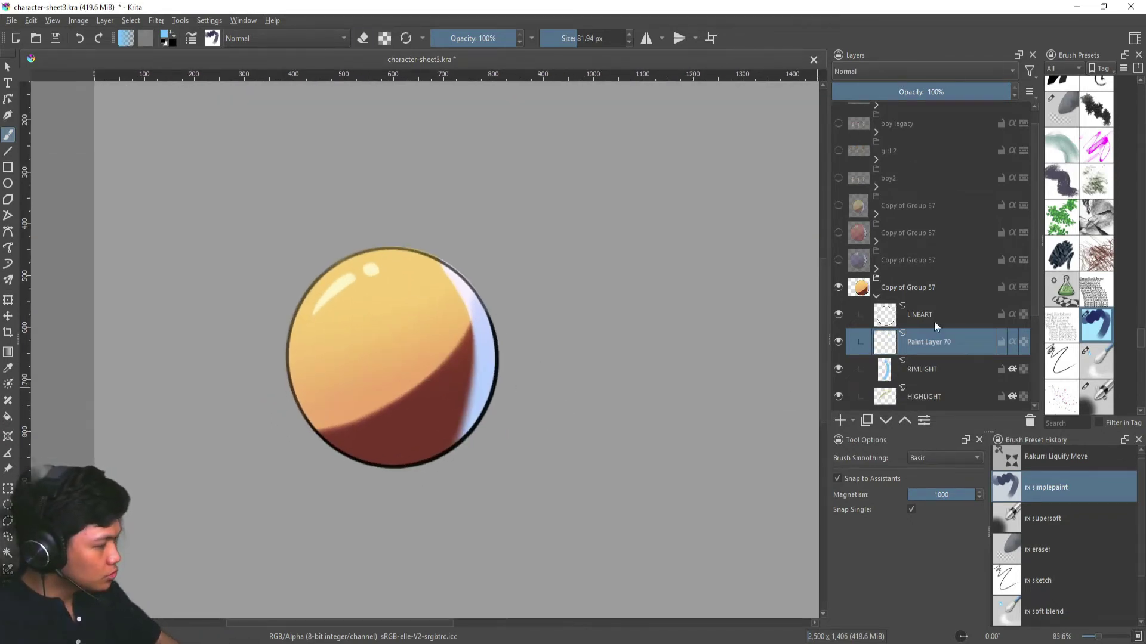
double_click(936, 341)
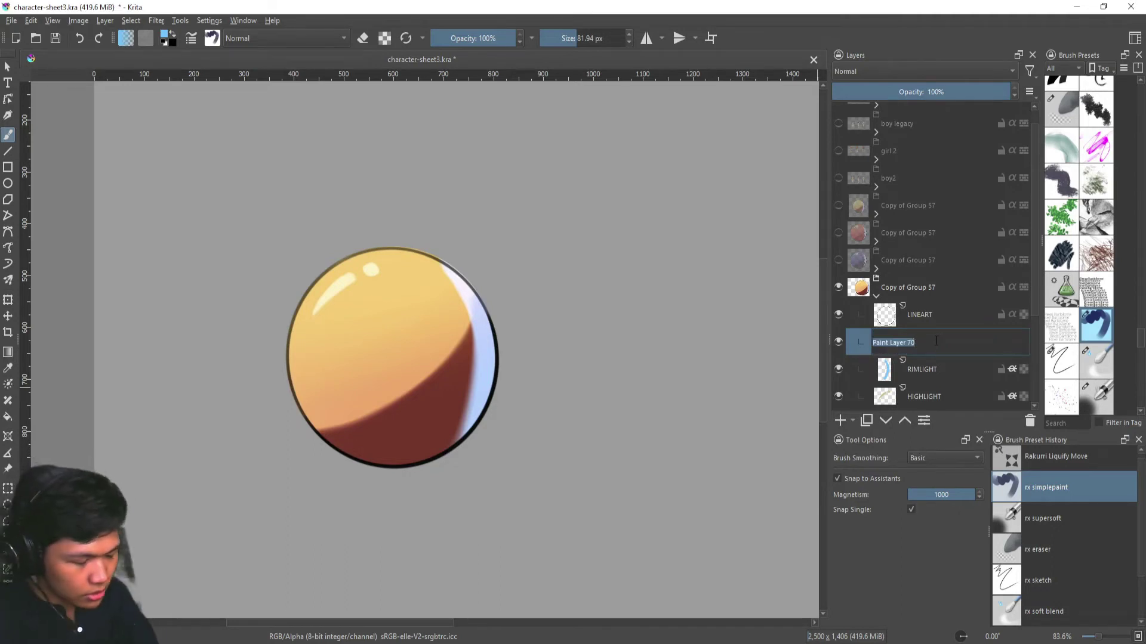
text(BLOO)
text(M)
key(Return)
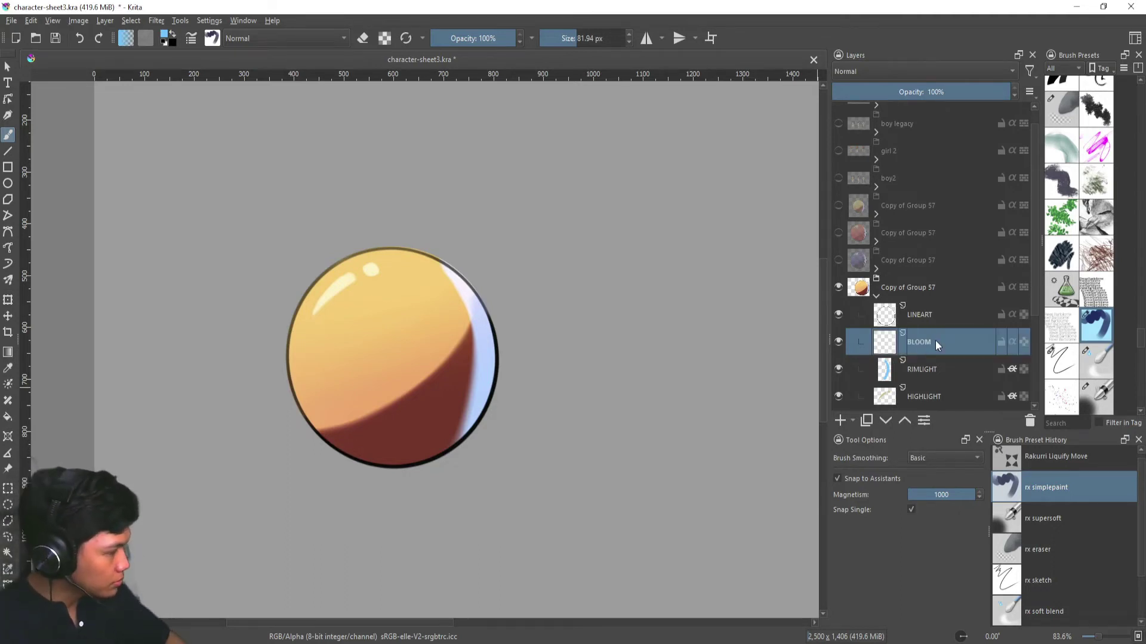
- Set the BLOOM layer's blending mode to Color Dodge
click(917, 73)
click(928, 88)
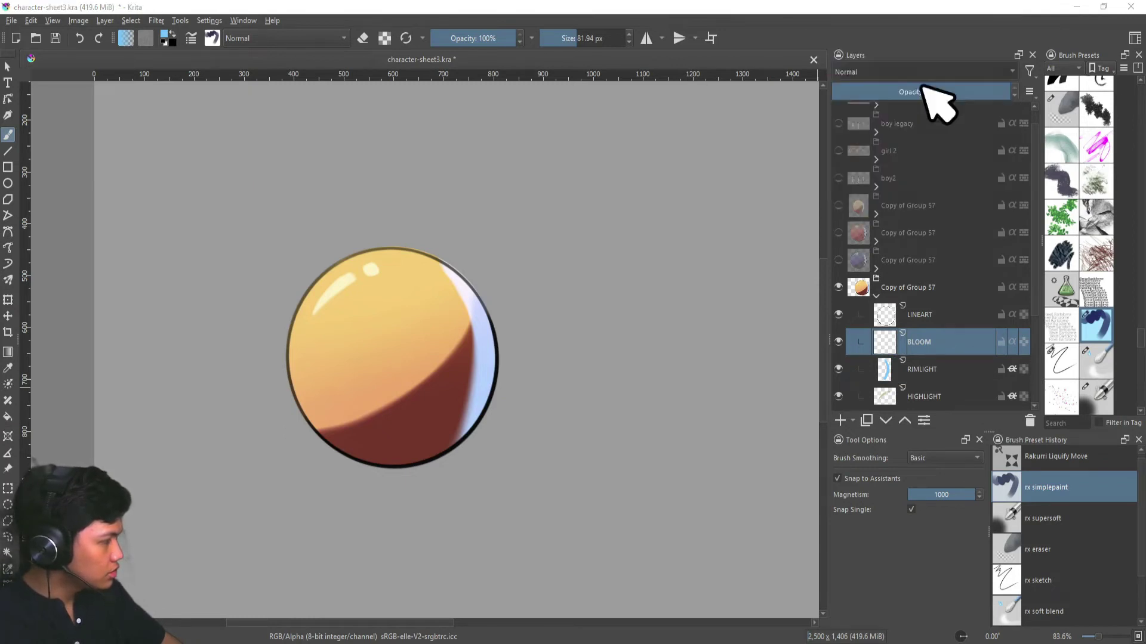
click(905, 71)
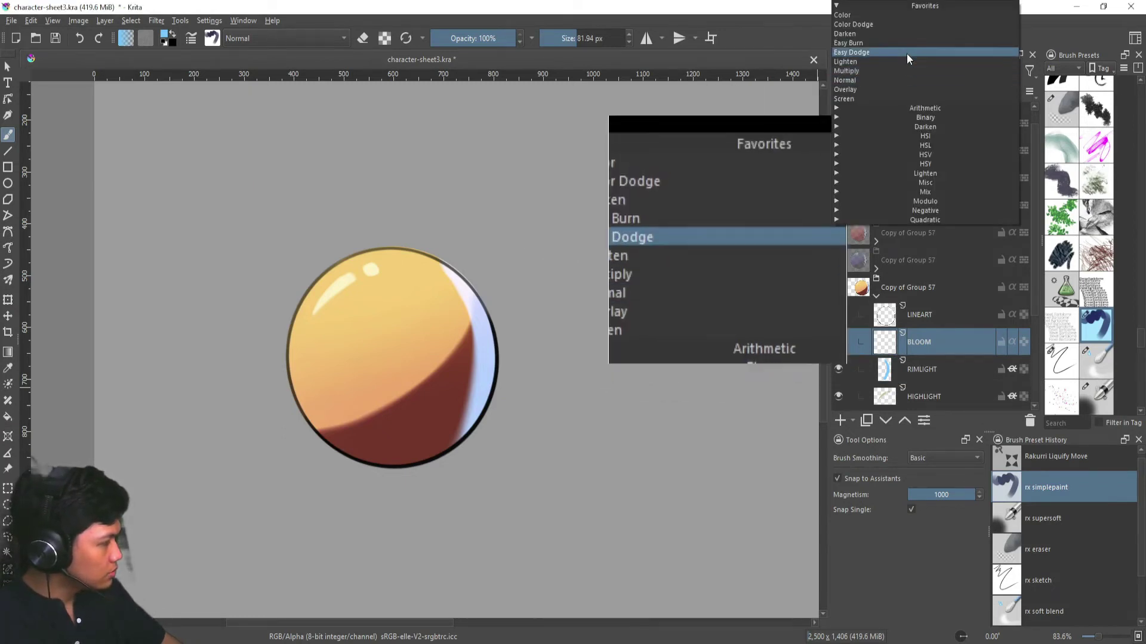
click(872, 25)
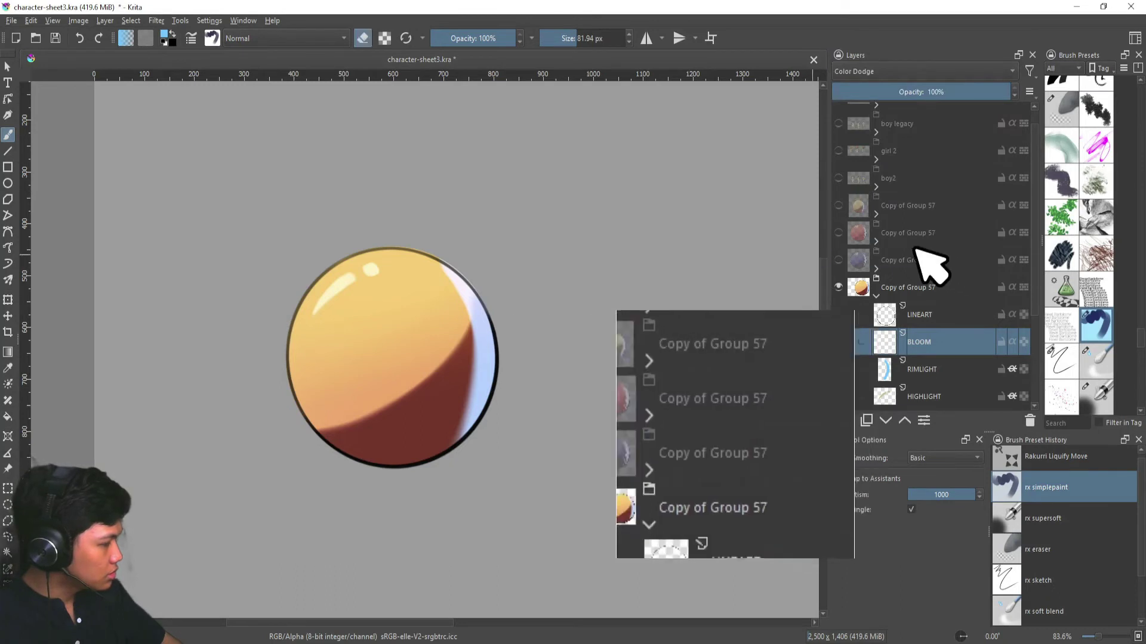
drag(589, 377, 650, 374)
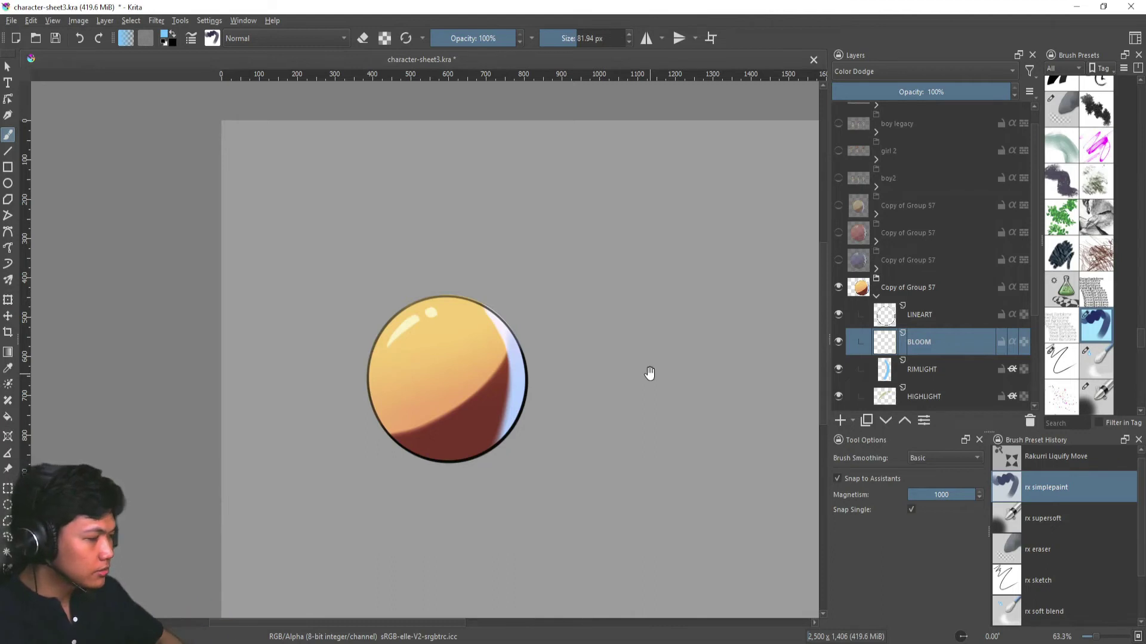
- Switch to the rx supersoft brush, try large soft strokes over the sphere's right edge, and undo the last one
mouse_move(936, 348)
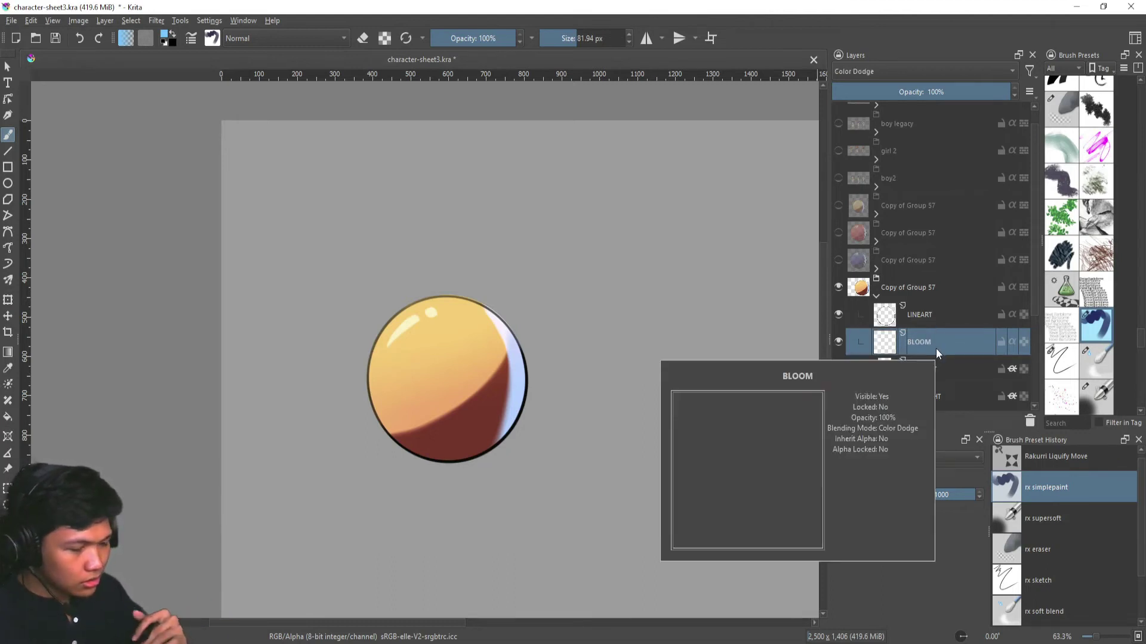
key(slash)
drag(763, 354, 766, 325)
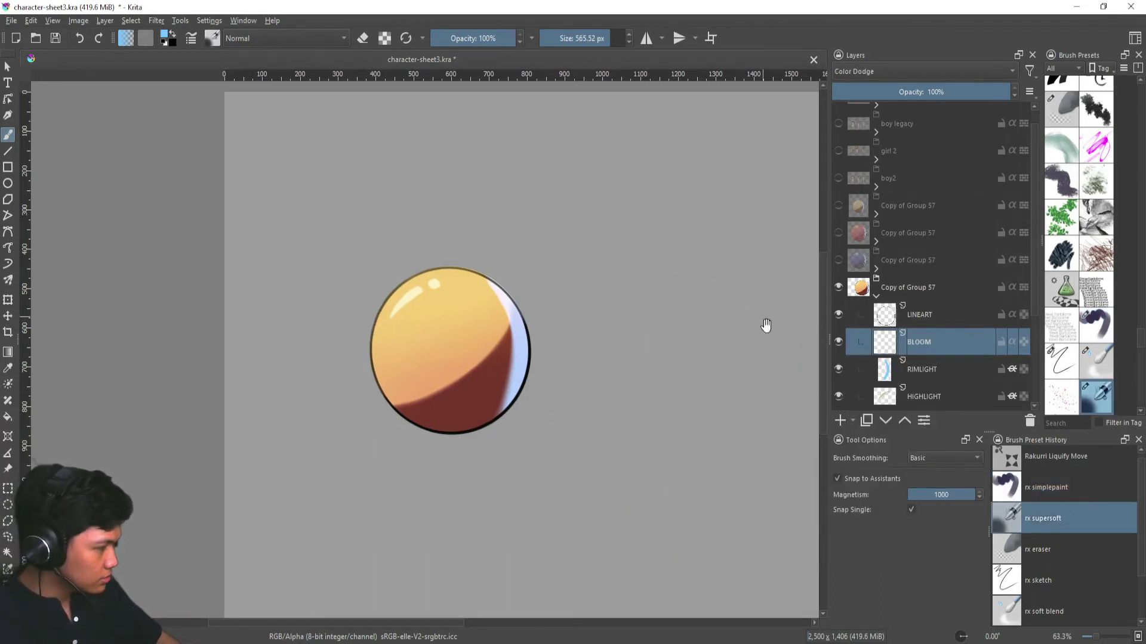
mouse_move(609, 309)
mouse_down()
mouse_move(481, 381)
mouse_move(528, 361)
mouse_up()
drag(507, 328, 480, 425)
key(ctrl+z)
- Shift the colour to a medium blue, try a soft bloom at about 269 px down the right edge, and undo the last stroke
key(shift+i)
drag(525, 367, 514, 375)
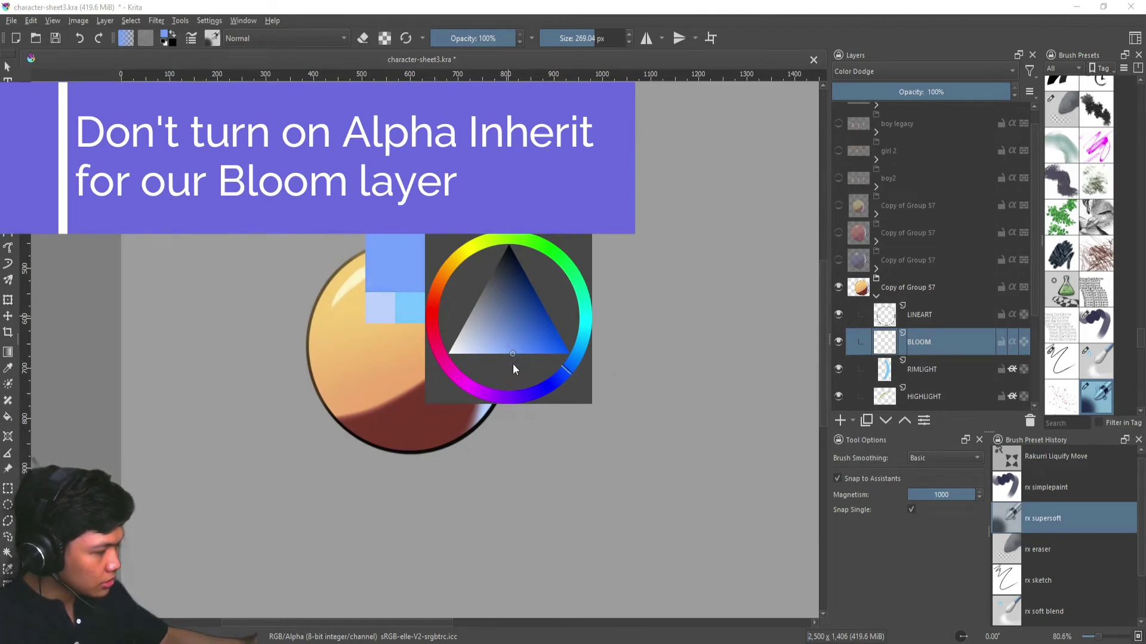
drag(474, 266, 491, 429)
drag(498, 425, 483, 427)
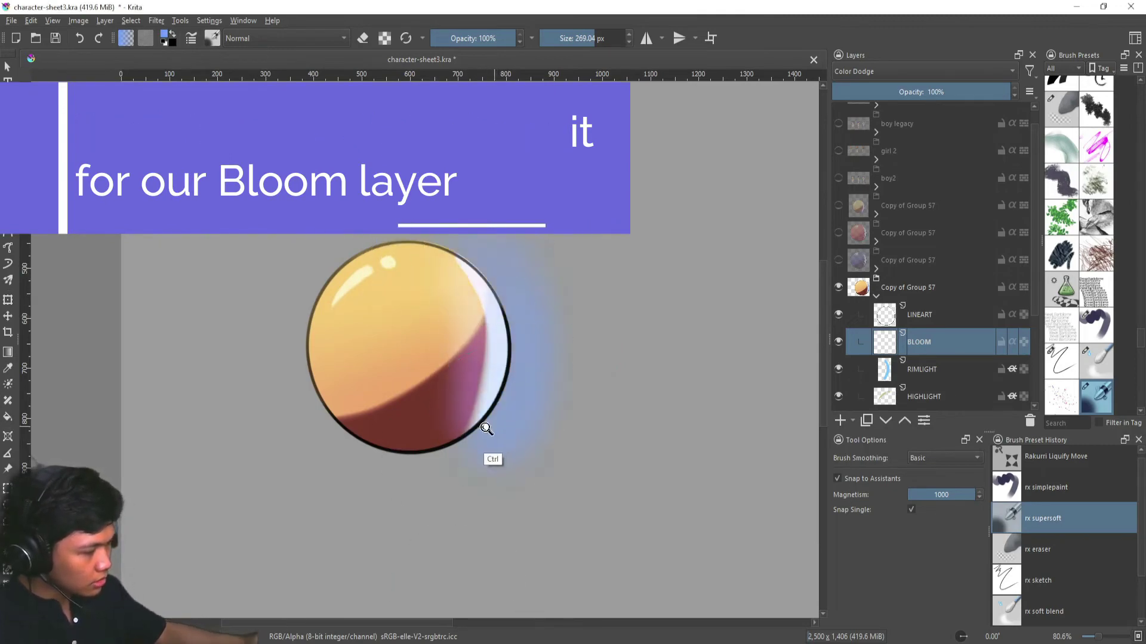
key(ctrl+z)
- Try a stronger blue bloom at about 238 px over the sphere's right edge, check it from a distance, and undo it
mouse_move(471, 265)
mouse_down()
mouse_move(519, 373)
mouse_move(498, 351)
mouse_up()
key(minus)
key(minus)
key(minus)
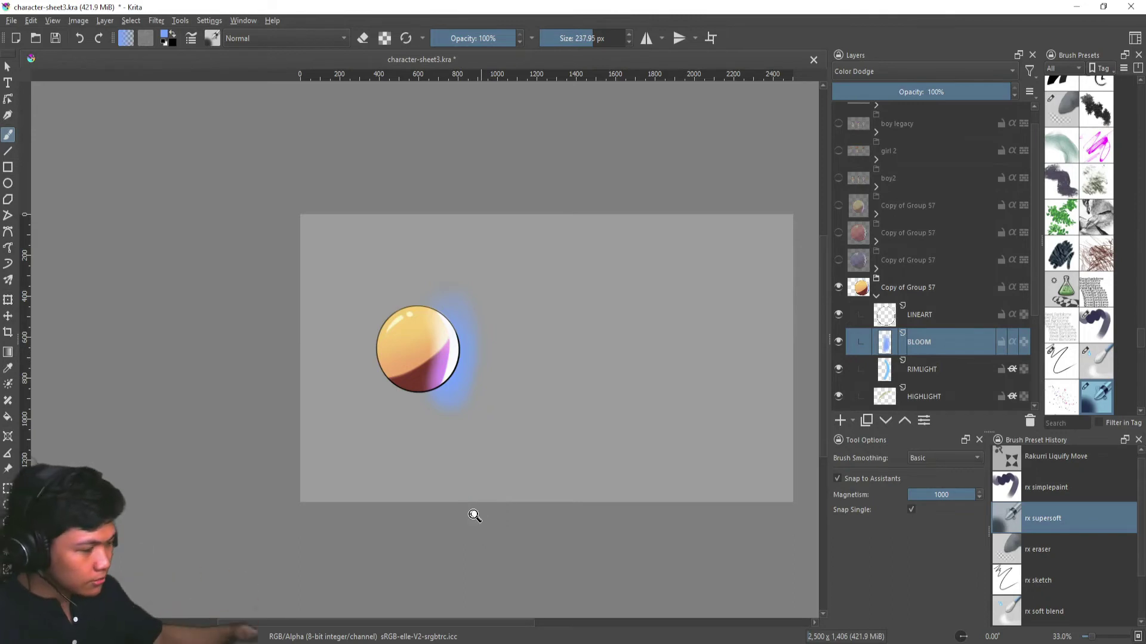
mouse_move(474, 516)
mouse_down()
mouse_move(551, 356)
mouse_move(524, 391)
mouse_up()
key(ctrl+z)
- Paint a soft blue bloom with a brush of about 194 px down the sphere's right edge, over the rim light
mouse_move(524, 391)
mouse_down()
mouse_move(457, 298)
mouse_move(457, 457)
mouse_move(422, 255)
mouse_move(478, 477)
mouse_move(424, 262)
mouse_move(468, 494)
mouse_move(441, 259)
mouse_up()
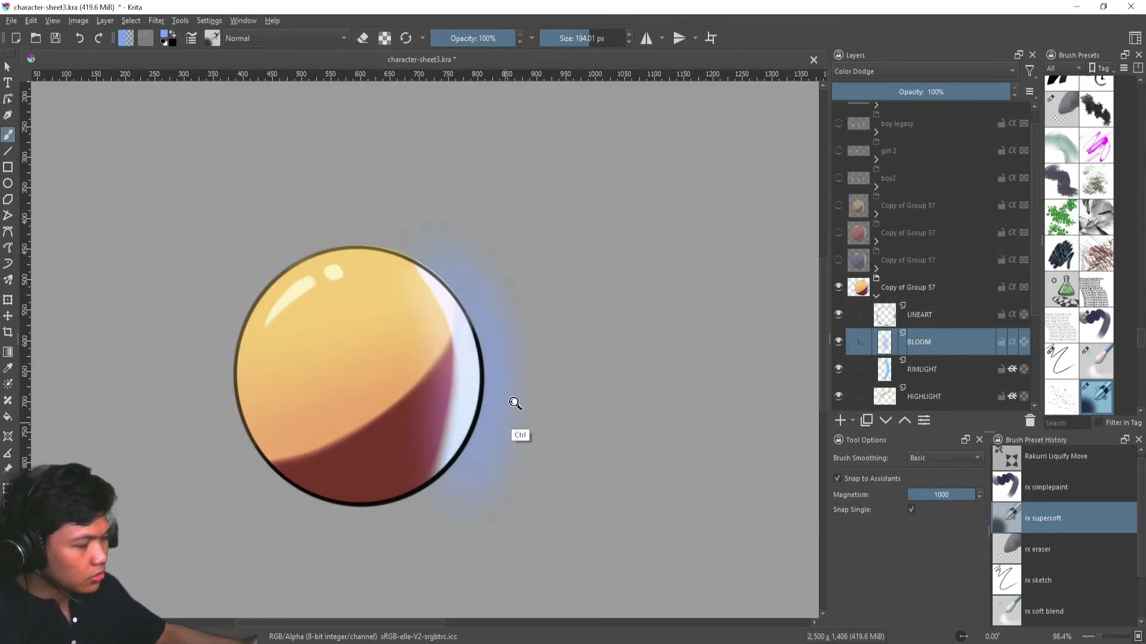
ctrl+drag(514, 403, 514, 410)
drag(456, 312, 463, 456)
- Enlarge the brush to about 294 px and sample the bloom's blue with the BLOOM layer isolated
drag(326, 296, 402, 296)
shift+drag(514, 258, 574, 258)
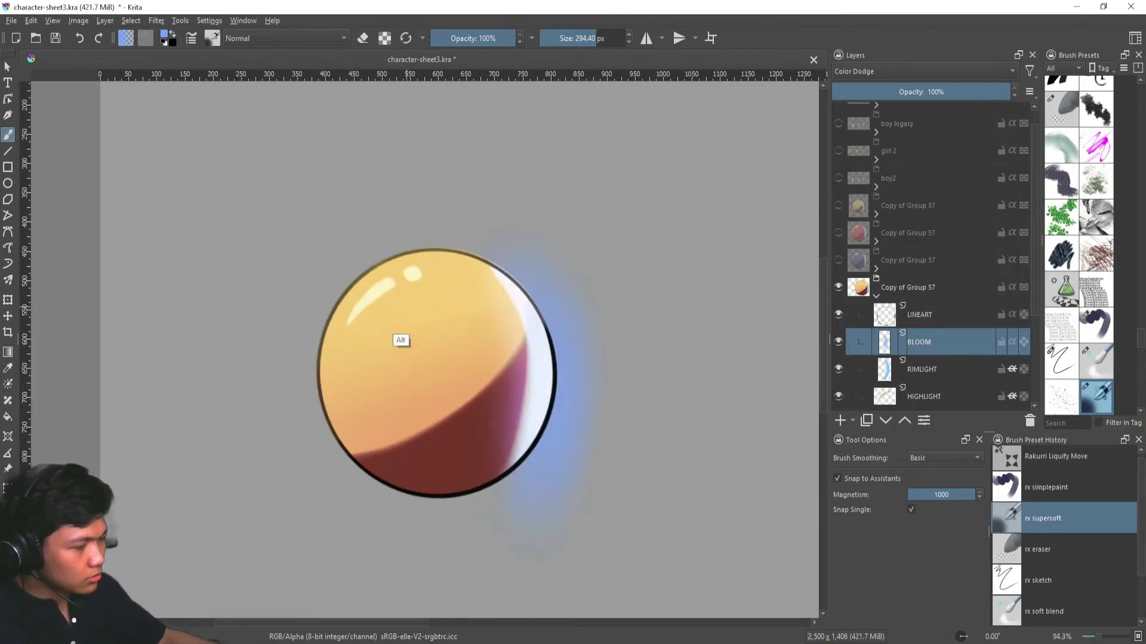
alt+click(406, 306)
key(i)
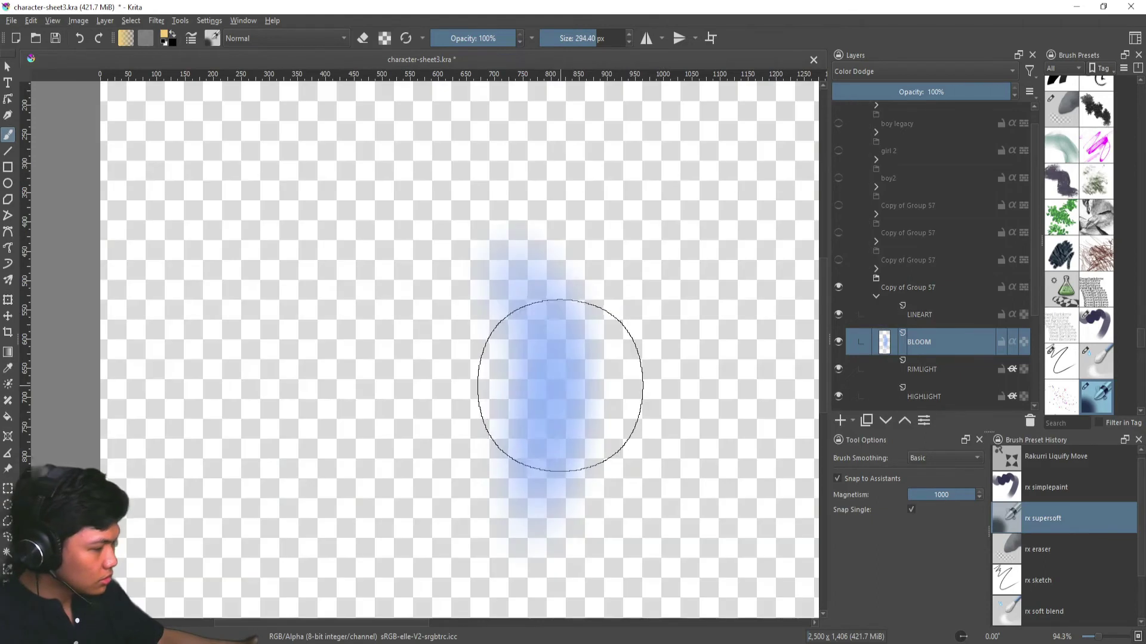
ctrl+click(563, 365)
- Shift the colour's hue to yellow, end the layer isolation, and adjust the yellow against the sphere's lit side
key(shift+i)
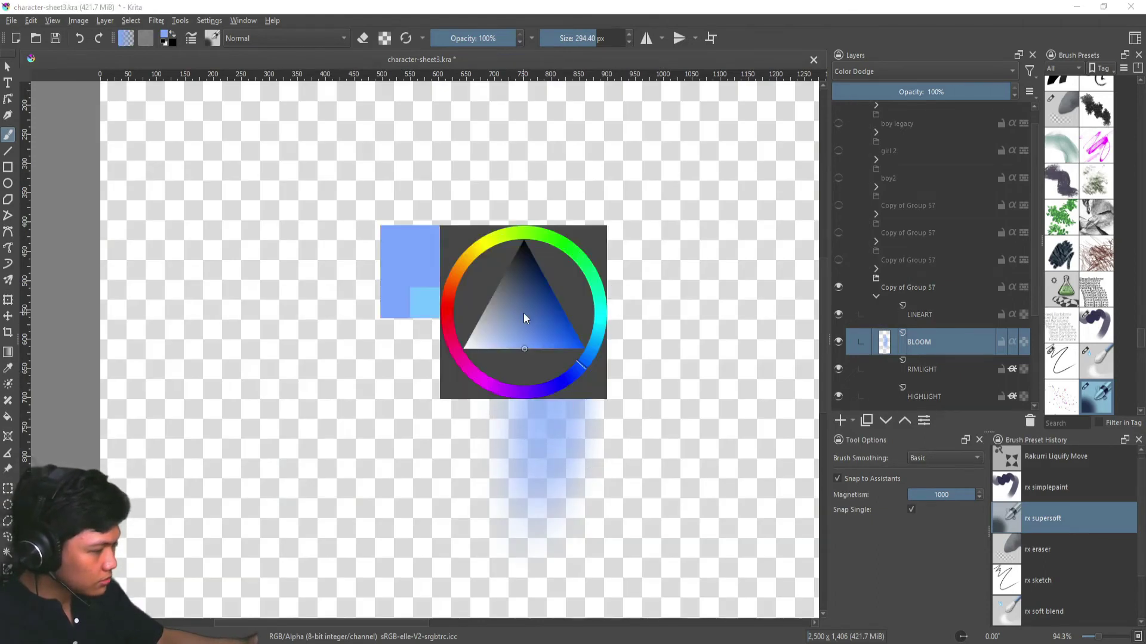
click(471, 260)
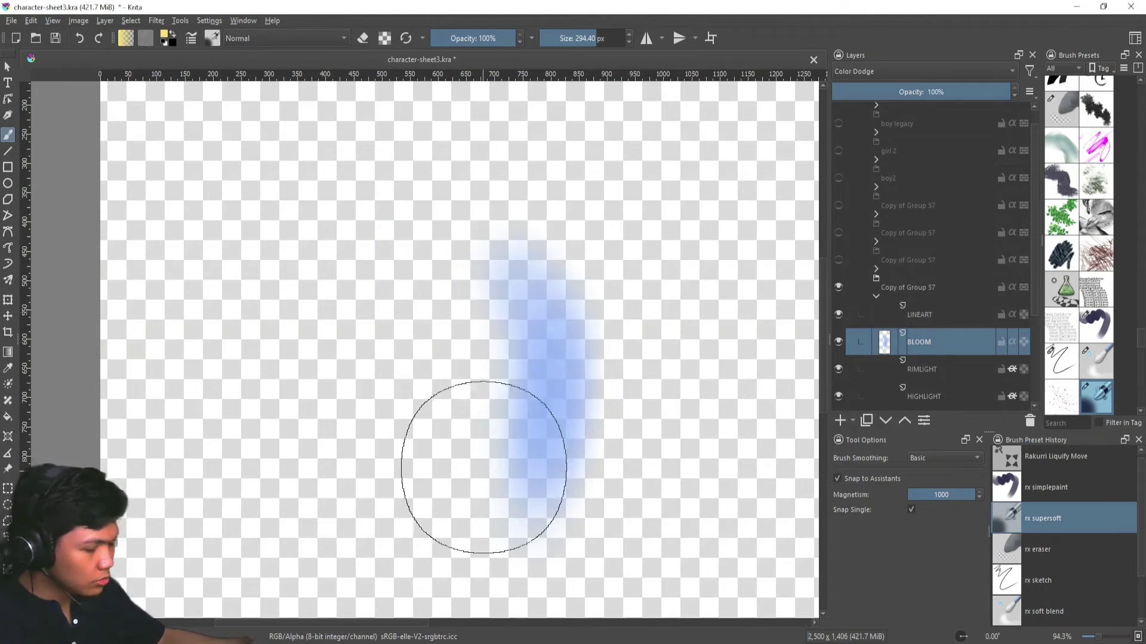
key(i)
alt+click(406, 291)
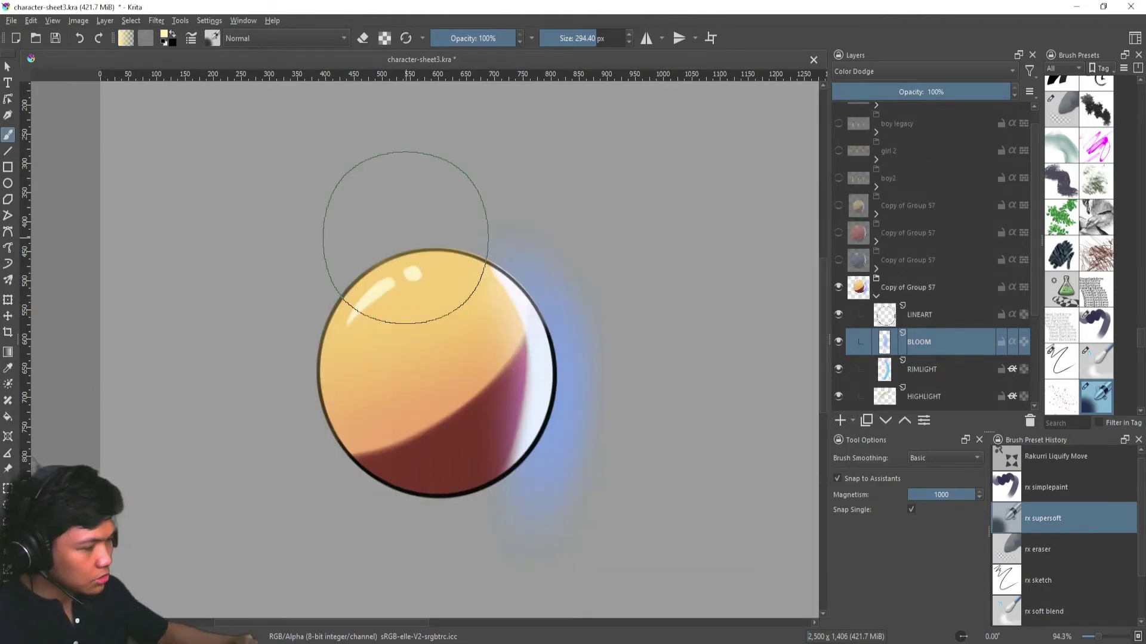
key(shift+i)
drag(401, 285, 400, 334)
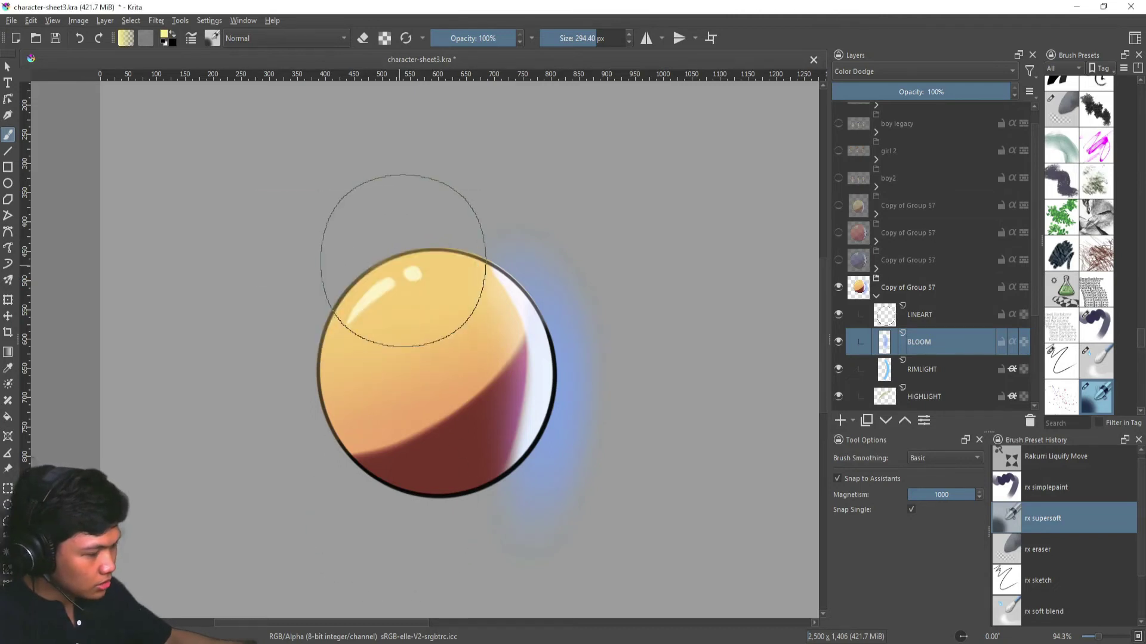
- Replace the first yellow stroke with a soft yellow bloom of about 403 px over the sphere's upper-left highlight
mouse_move(386, 283)
mouse_down()
mouse_move(404, 274)
mouse_move(411, 290)
mouse_move(487, 259)
mouse_up()
key(ctrl+z)
click(369, 291)
ctrl+drag(324, 301, 429, 379)
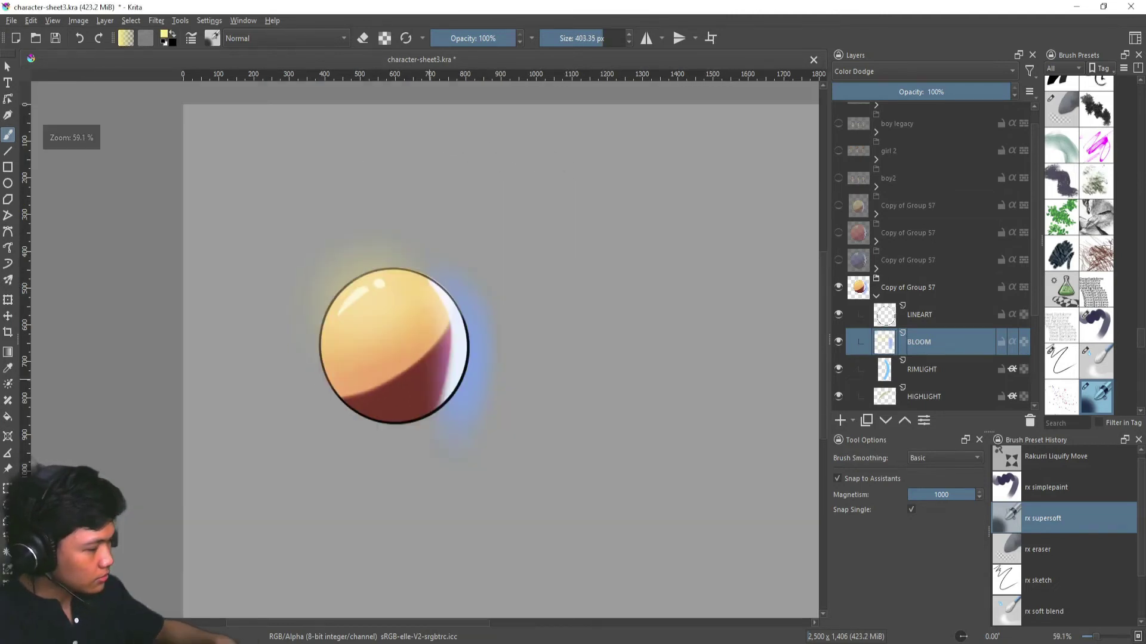
- Hide the BLOOM, RIMLIGHT, HIGHLIGHT, GLOW and SHADOW layers to view only the flats and line art
scroll(848, 208, down, 3)
click(838, 206)
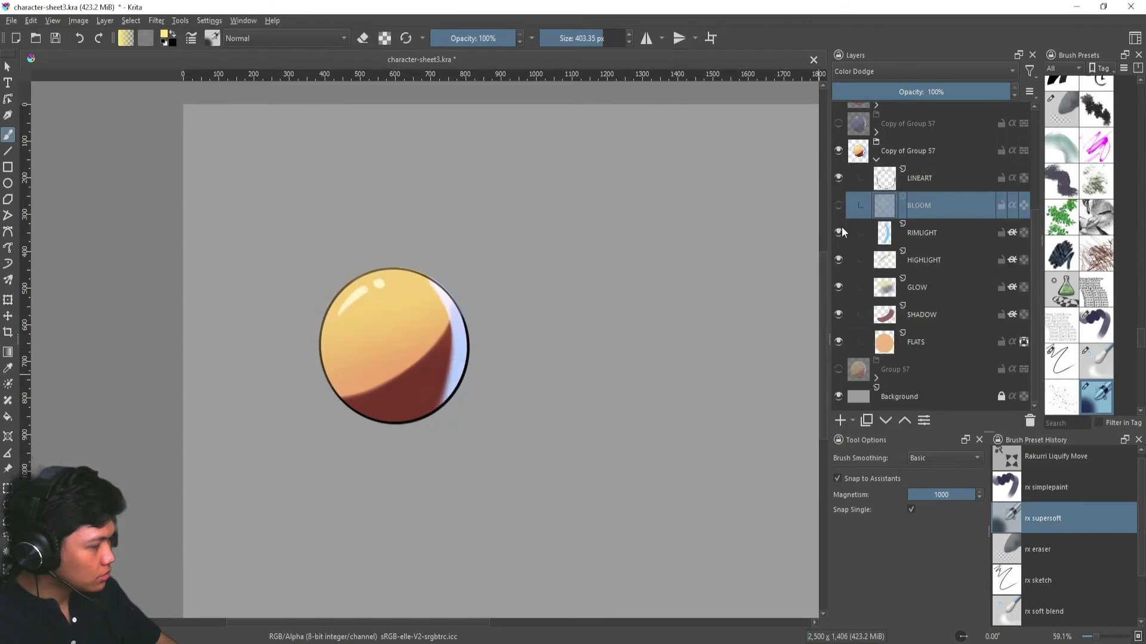
drag(839, 233, 838, 315)
click(840, 342)
click(840, 341)
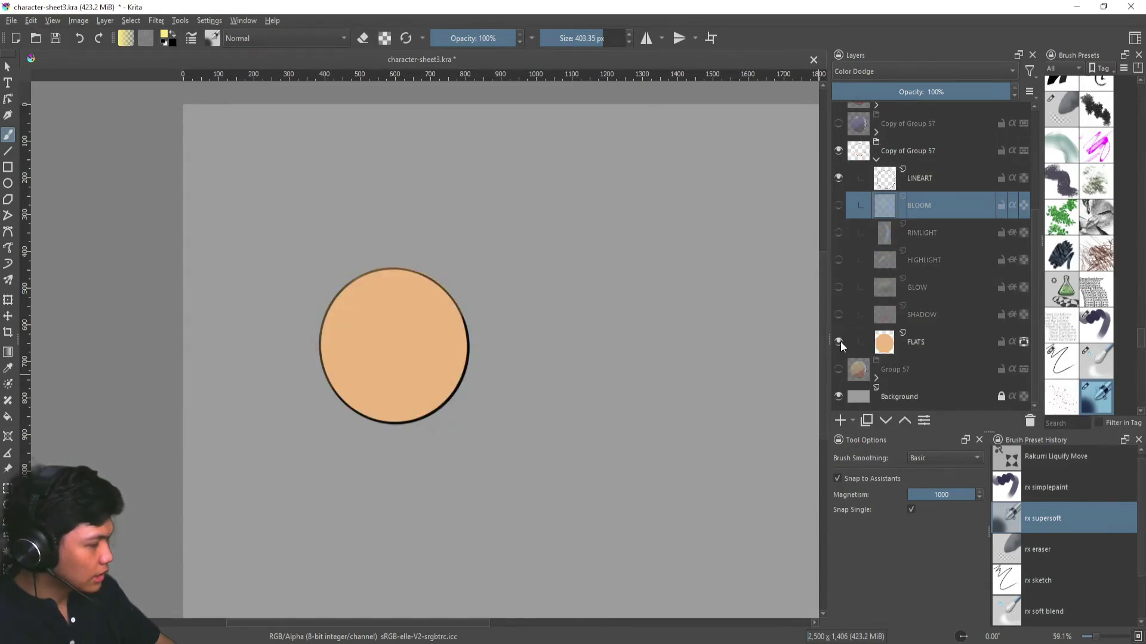
- Turn the SHADOW, GLOW and HIGHLIGHT layers back on in turn to review what each adds
click(932, 314)
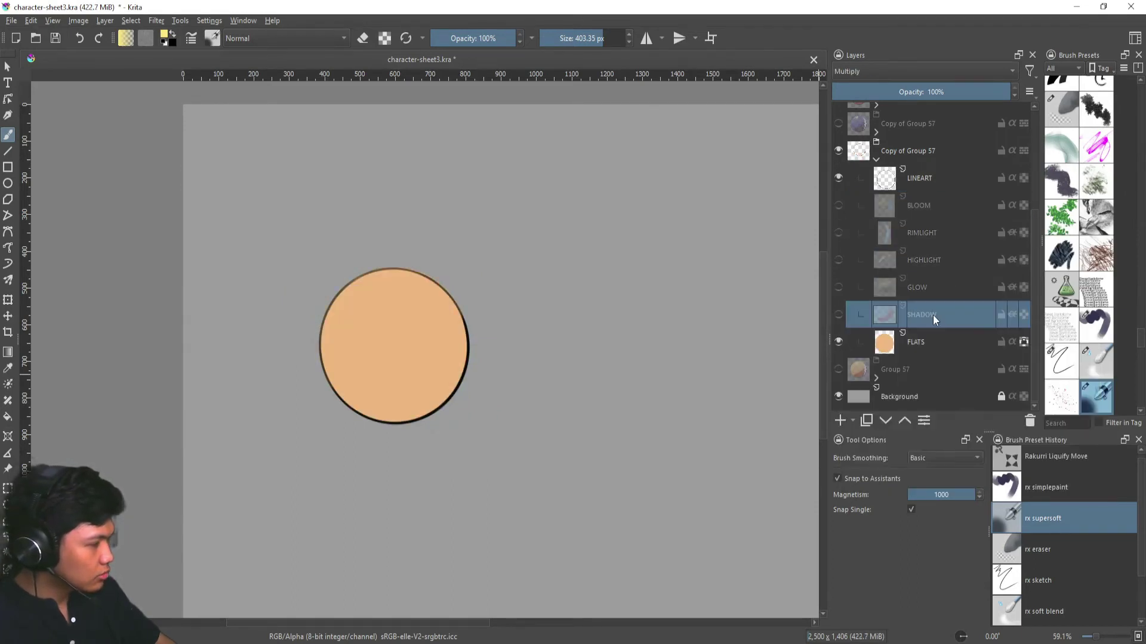
click(839, 310)
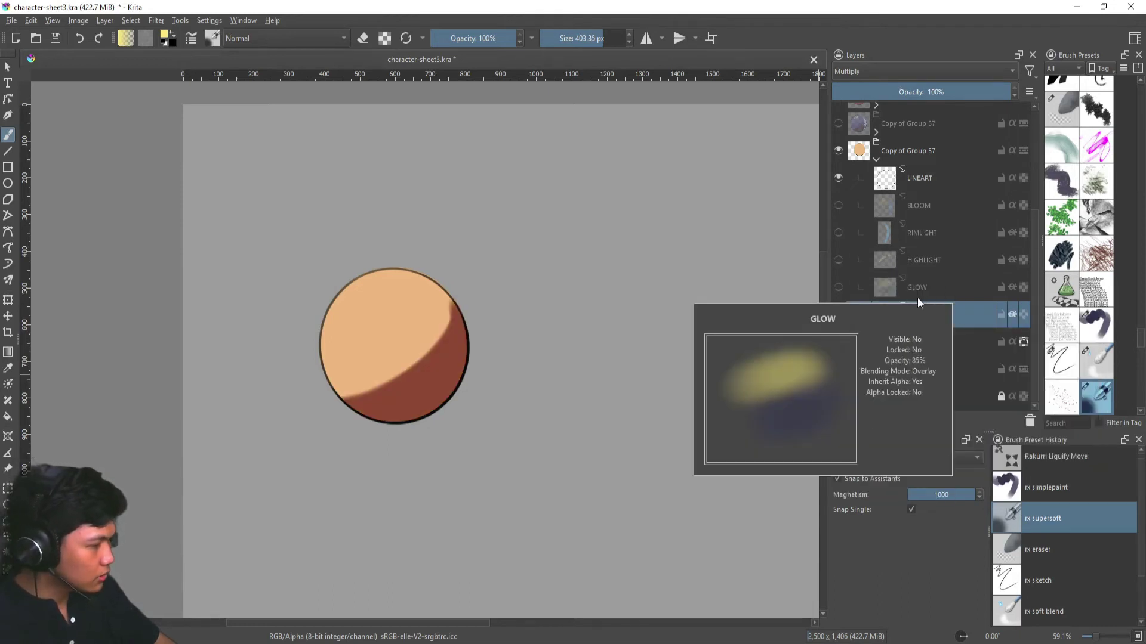
click(841, 289)
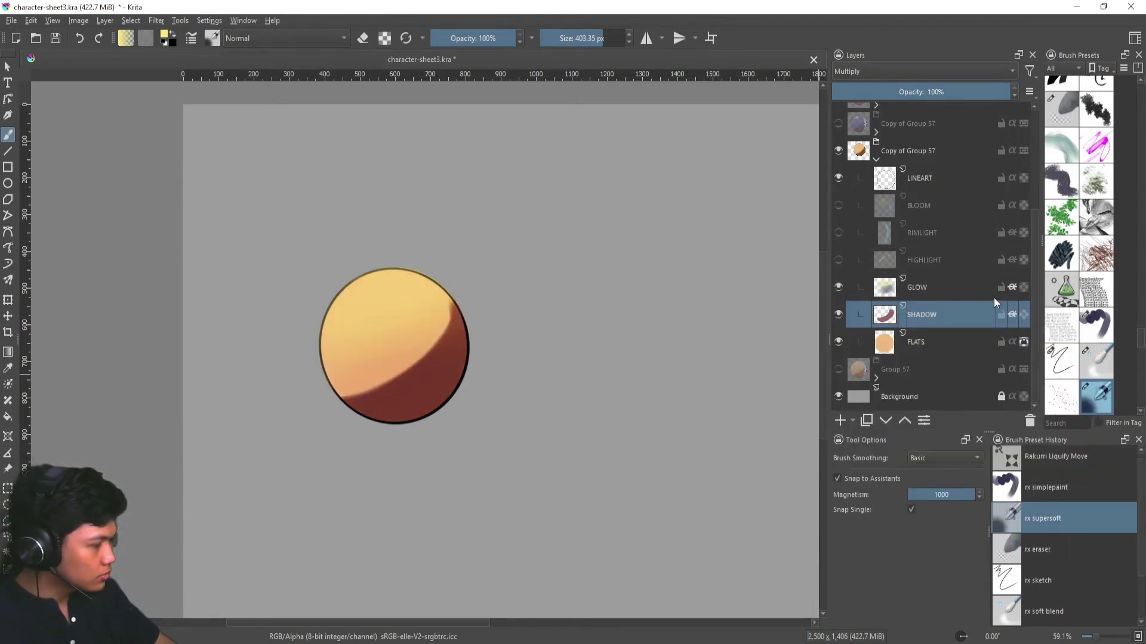
click(927, 294)
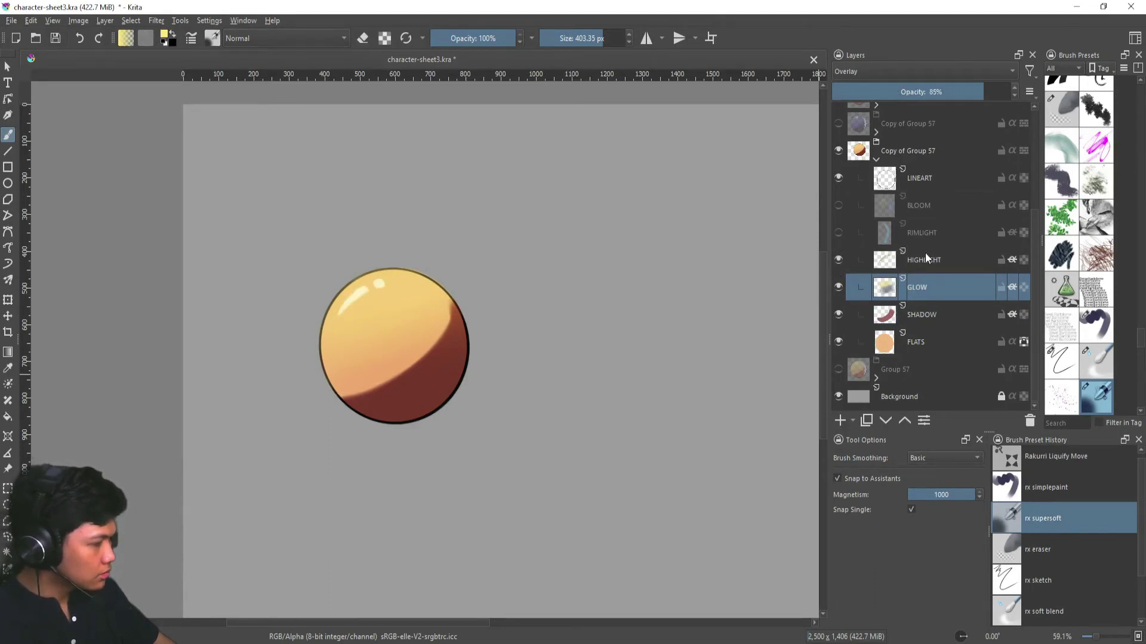
- Show the RIMLIGHT and BLOOM layers again, selecting each to review its blending mode
click(839, 234)
click(940, 233)
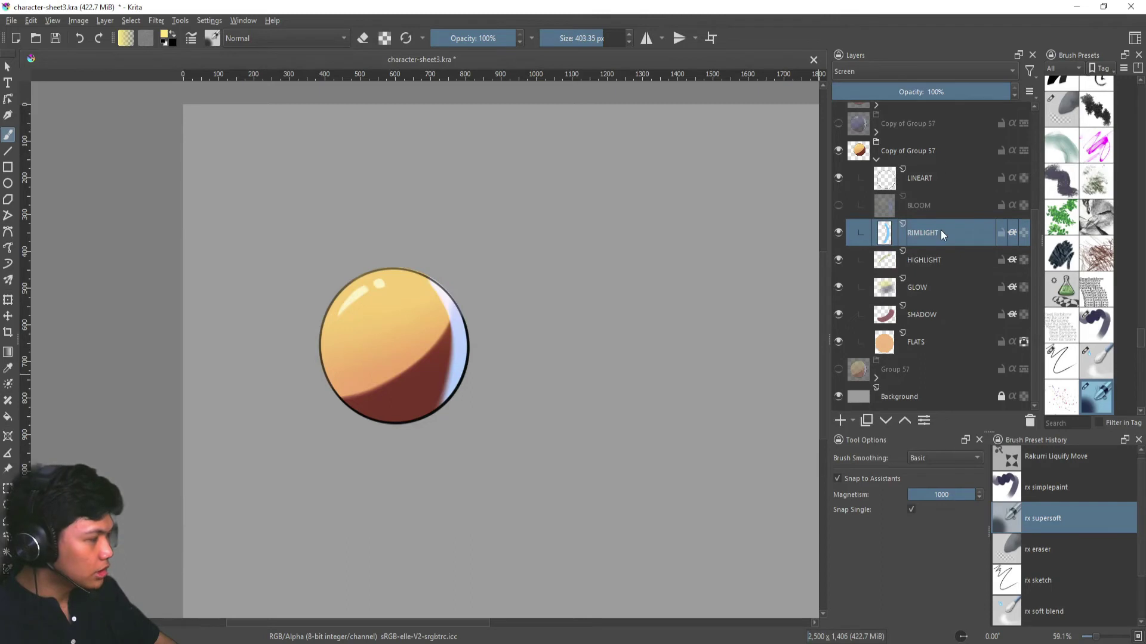
click(839, 209)
click(954, 203)
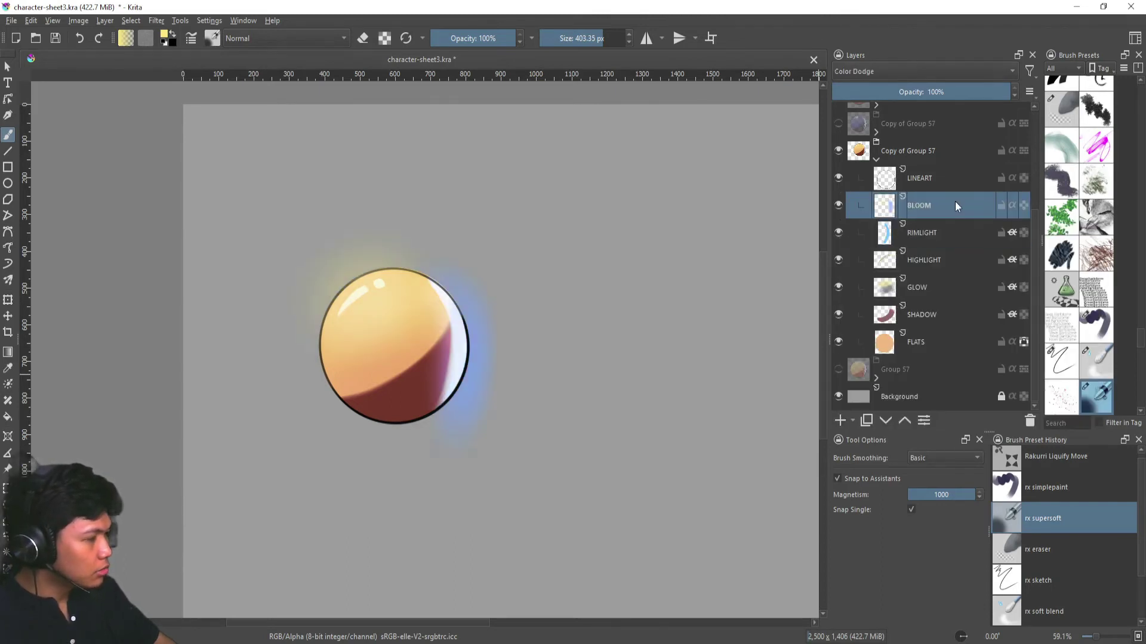
- Try the Screen blending mode on the BLOOM layer and toggle the layer's visibility to compare the sphere with and without it
click(890, 74)
click(891, 139)
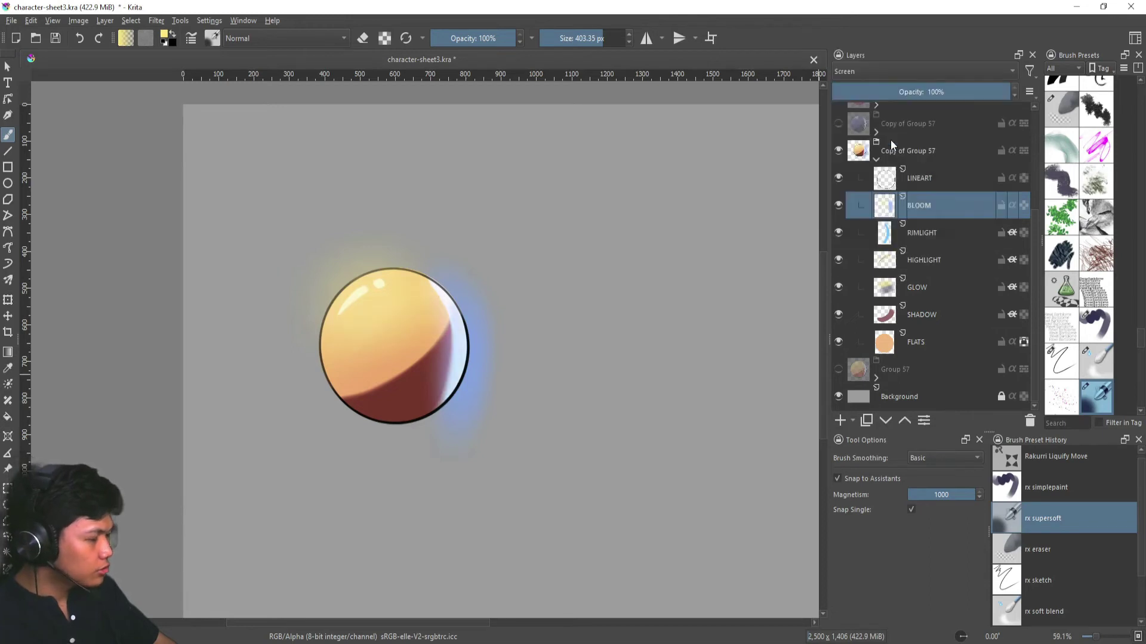
click(839, 200)
click(839, 200)
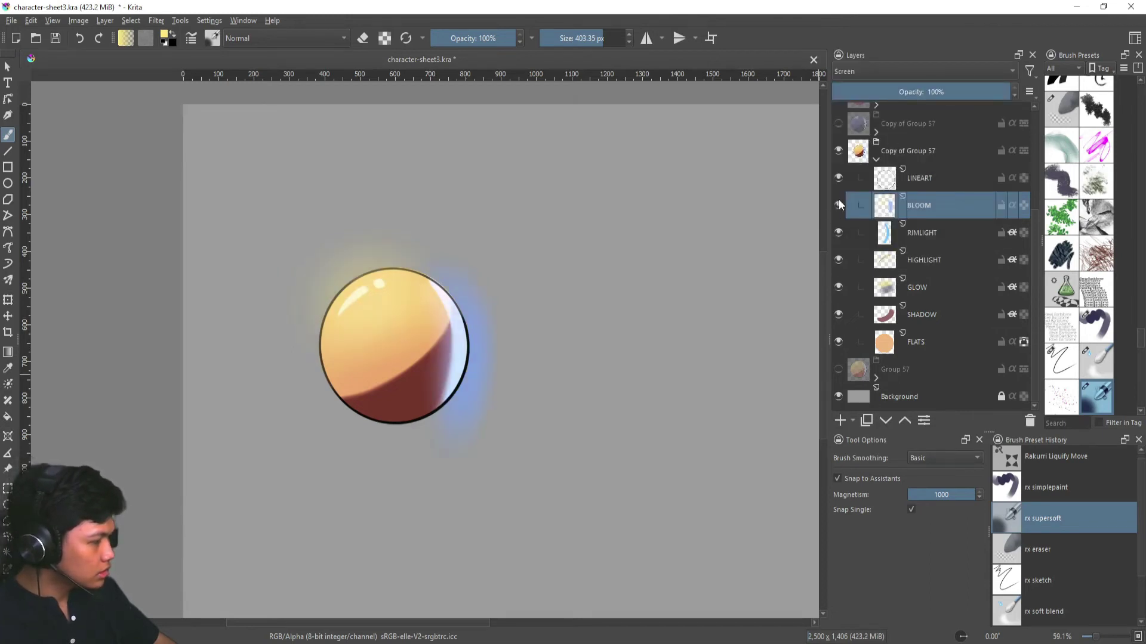
click(839, 200)
click(839, 201)
click(839, 201)
click(839, 200)
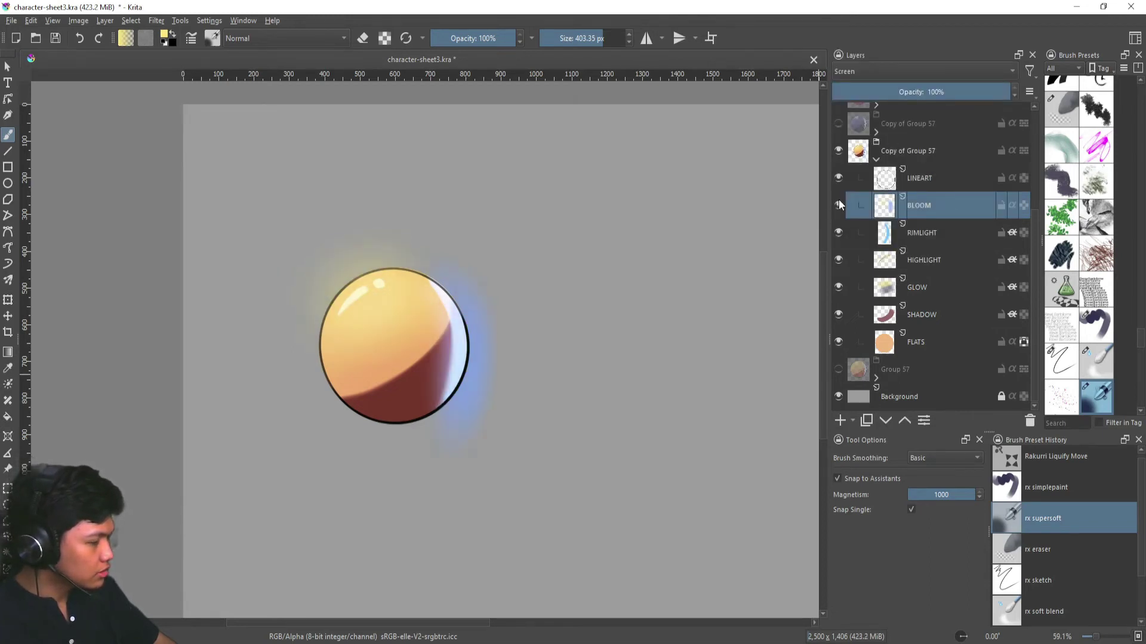
- Compare Color Dodge with Screen on the BLOOM layer and leave its blending mode on Color Dodge
click(891, 71)
click(905, 25)
mouse_move(526, 430)
mouse_down()
mouse_move(529, 335)
mouse_move(526, 422)
mouse_up()
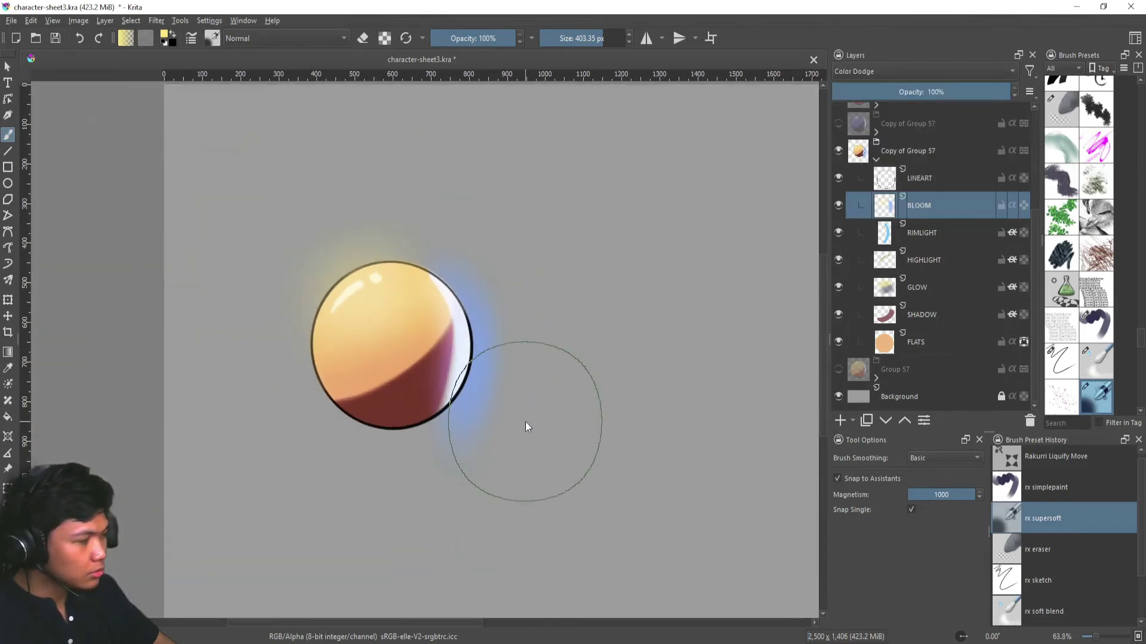
click(863, 74)
click(864, 144)
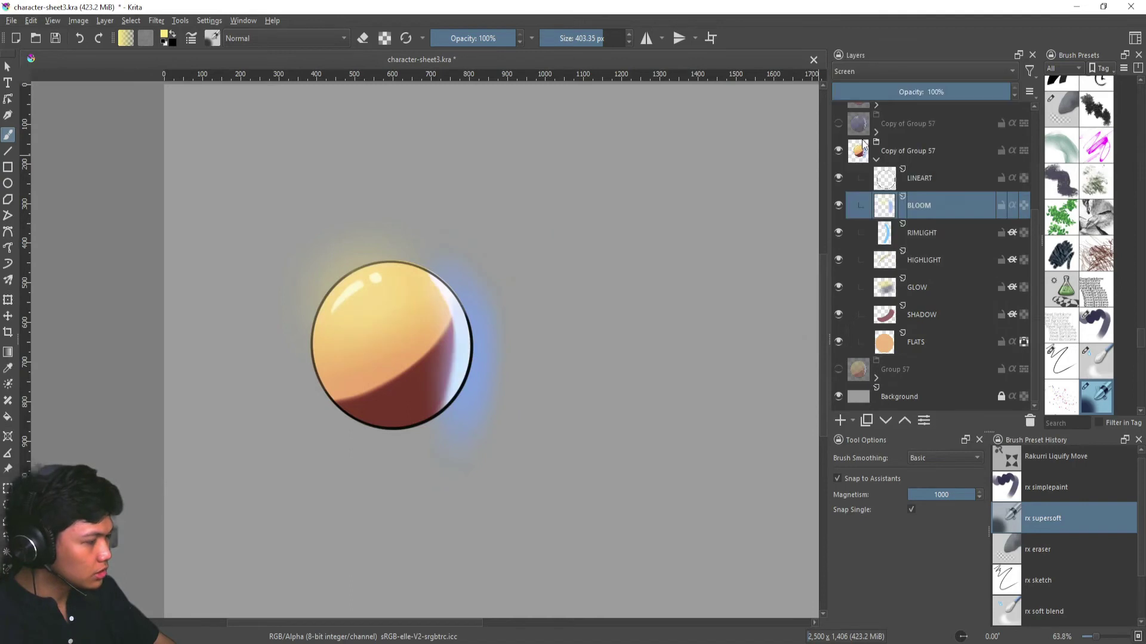
click(887, 71)
click(867, 21)
- Collapse and hide the shaded sphere's group, and show the boy2 group instead
click(880, 228)
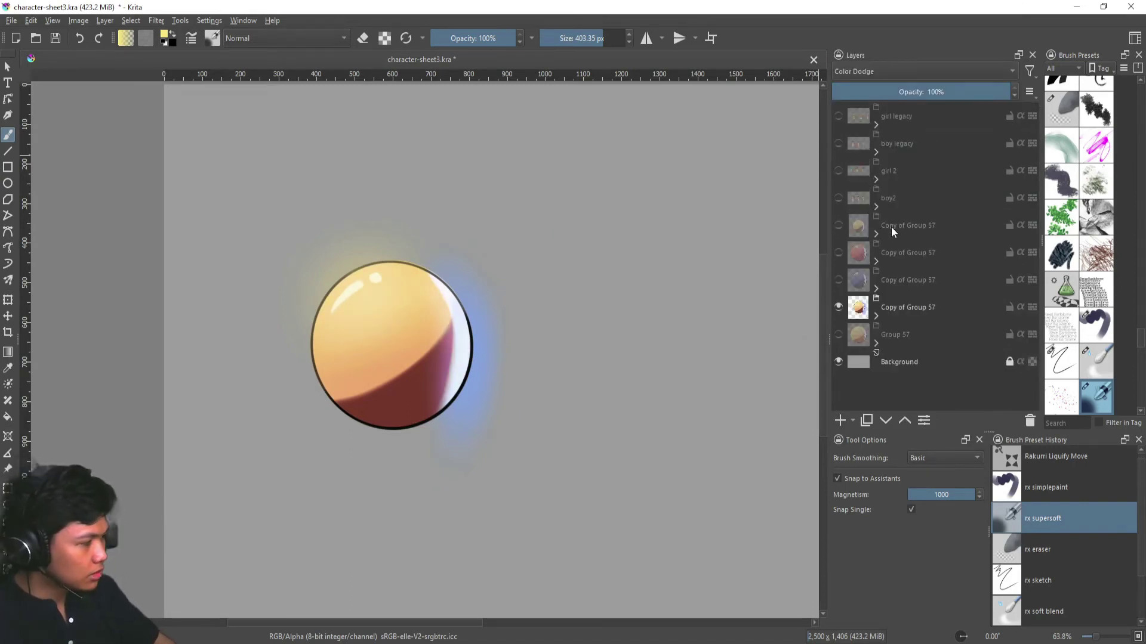
click(835, 306)
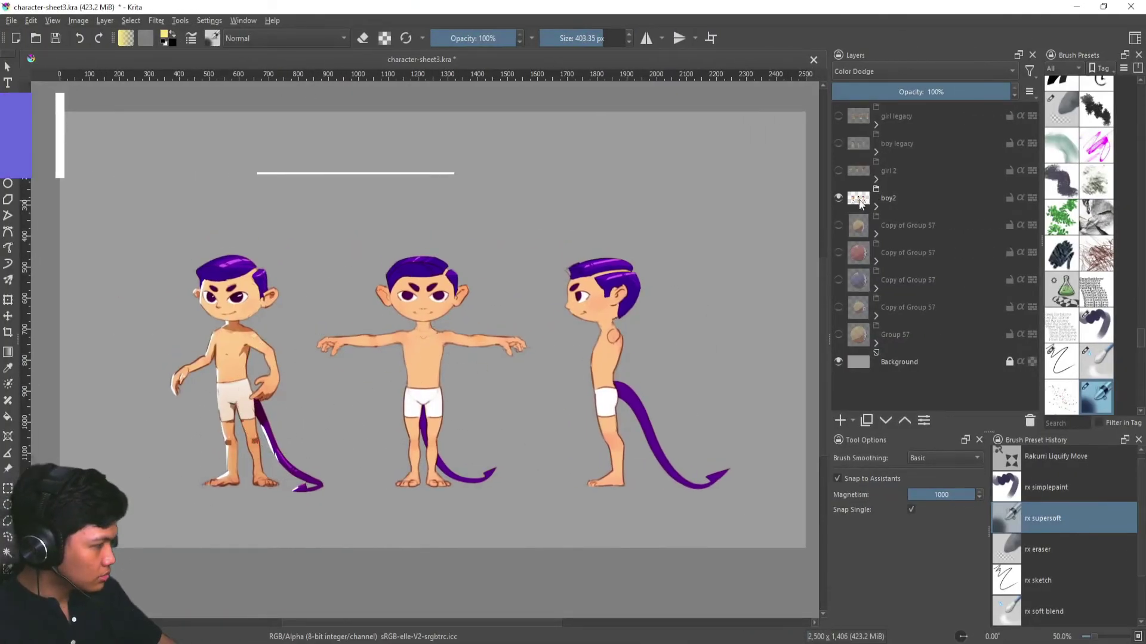
- Toggle the boy2 group's visibility and expand it to review the layers inside
click(839, 200)
click(840, 199)
click(876, 207)
scroll(931, 283, down, 4)
scroll(940, 263, up, 2)
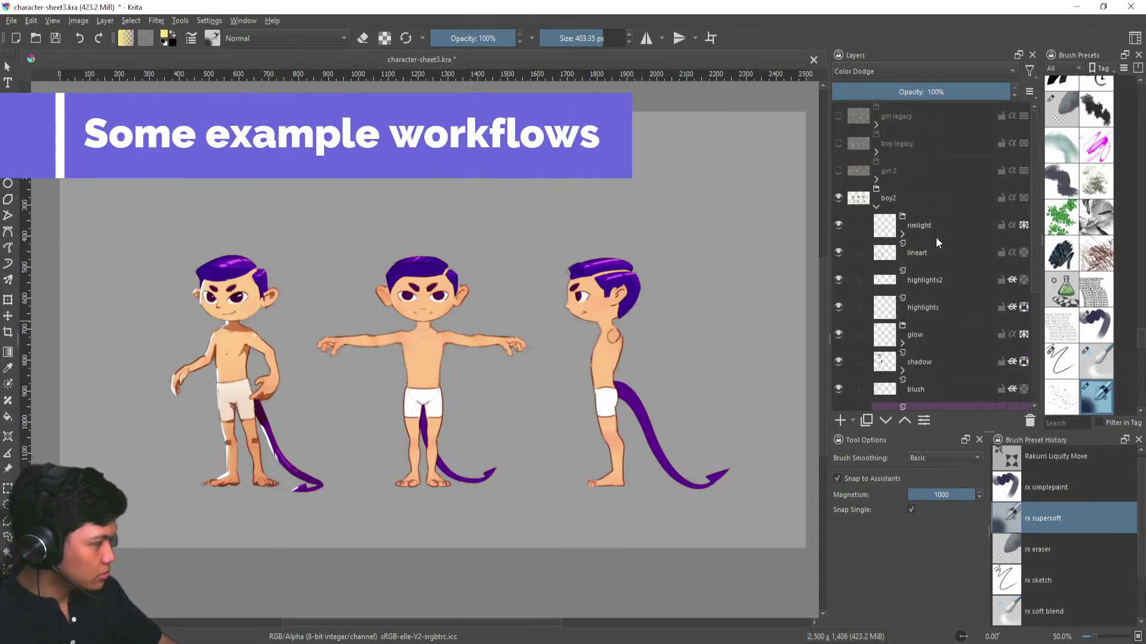
scroll(943, 292, down, 1)
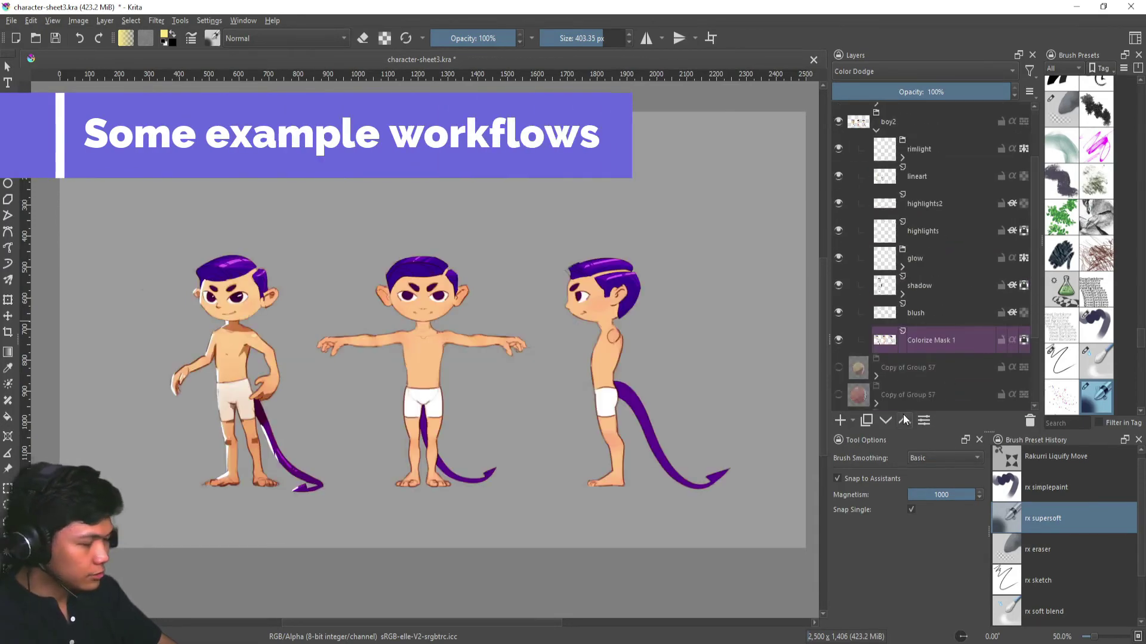
scroll(306, 409, up, 1)
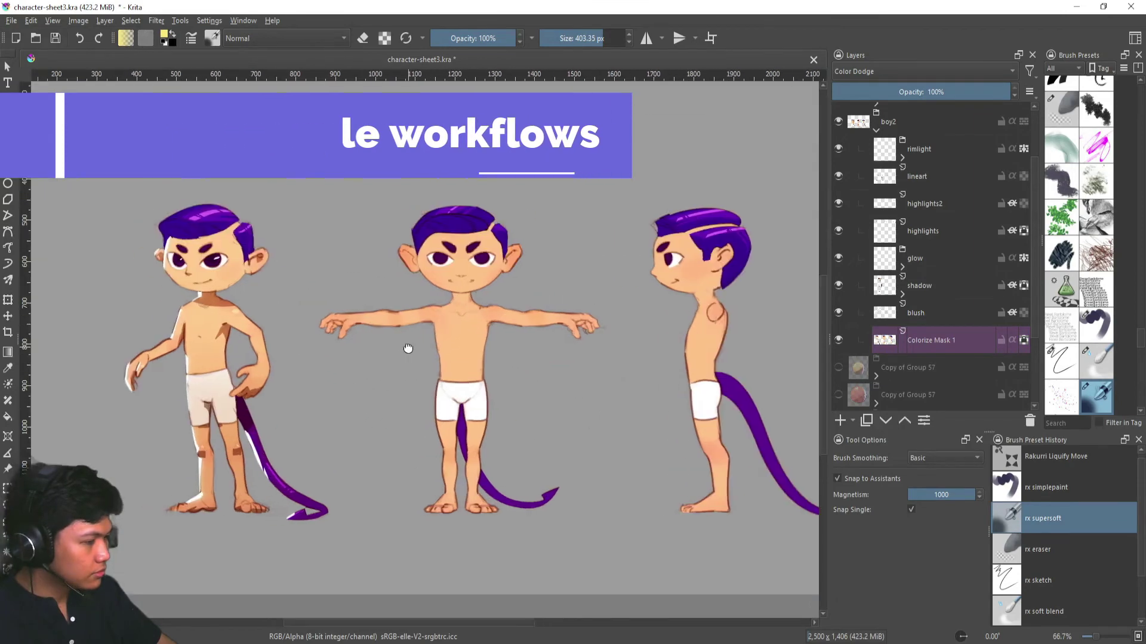
- Hide all boy2 layers from rimlight down to blush and select Colorize Mask 1, leaving only the flat colours
click(932, 155)
shift+click(919, 303)
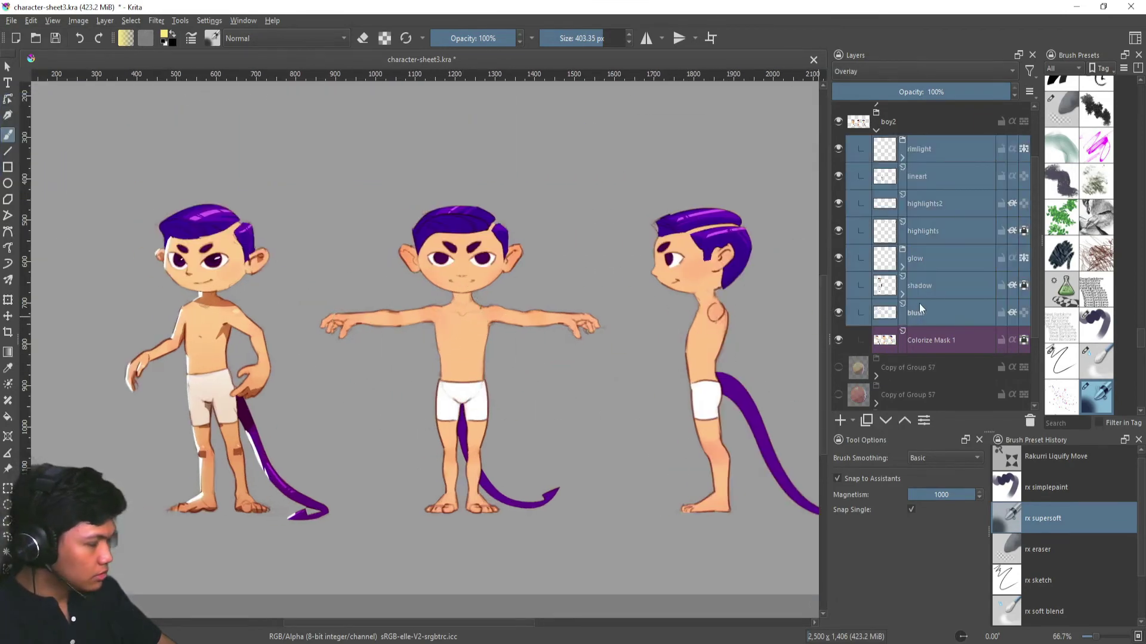
key(h)
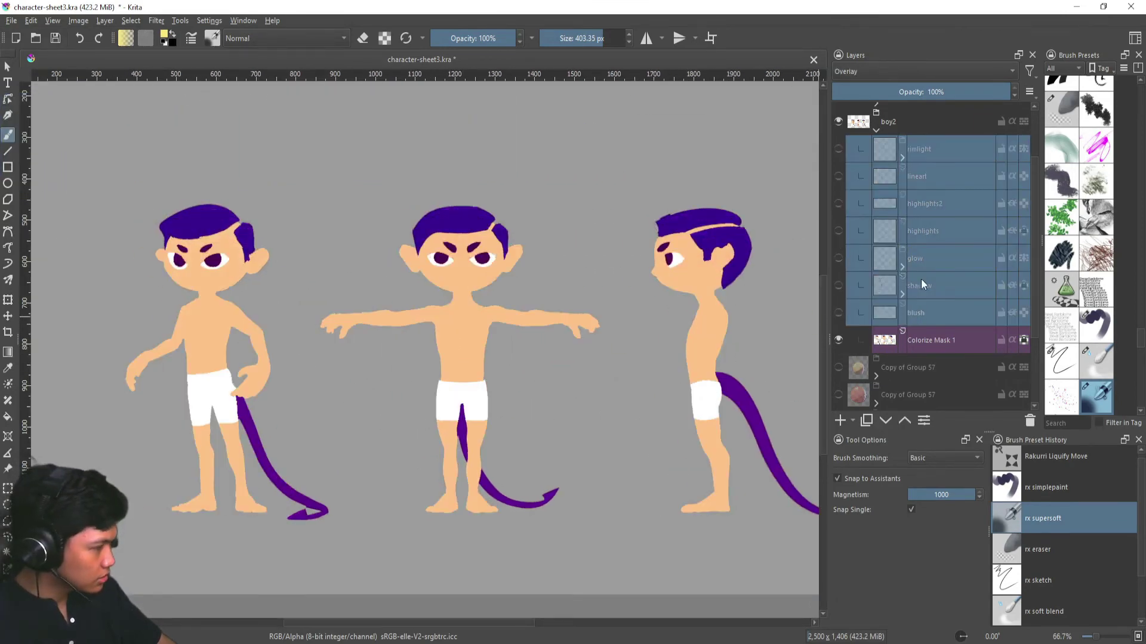
click(913, 340)
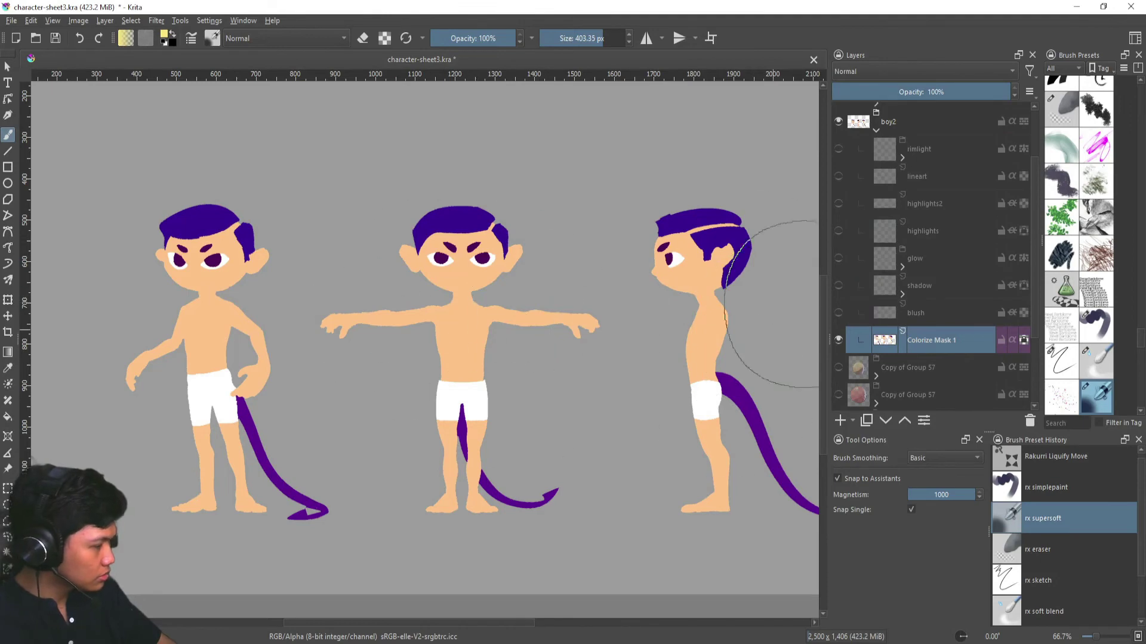
- Show the lineart layer over the flat colours, select the blush layer and examine the line work on the boys
click(839, 176)
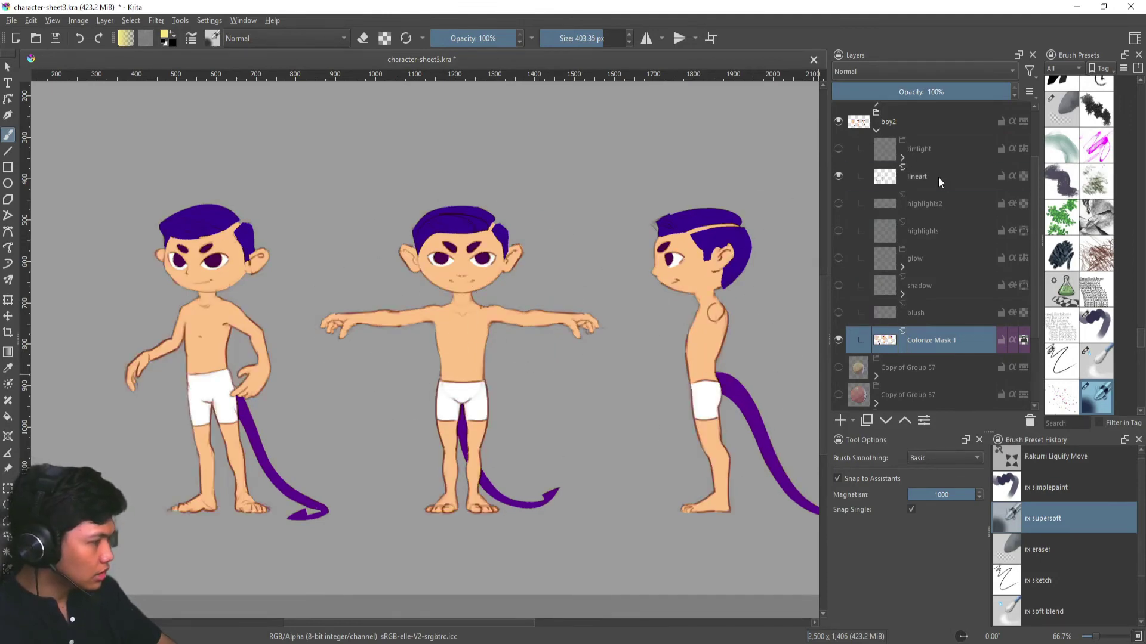
click(938, 176)
click(928, 313)
drag(539, 339, 592, 337)
scroll(593, 335, up, 1)
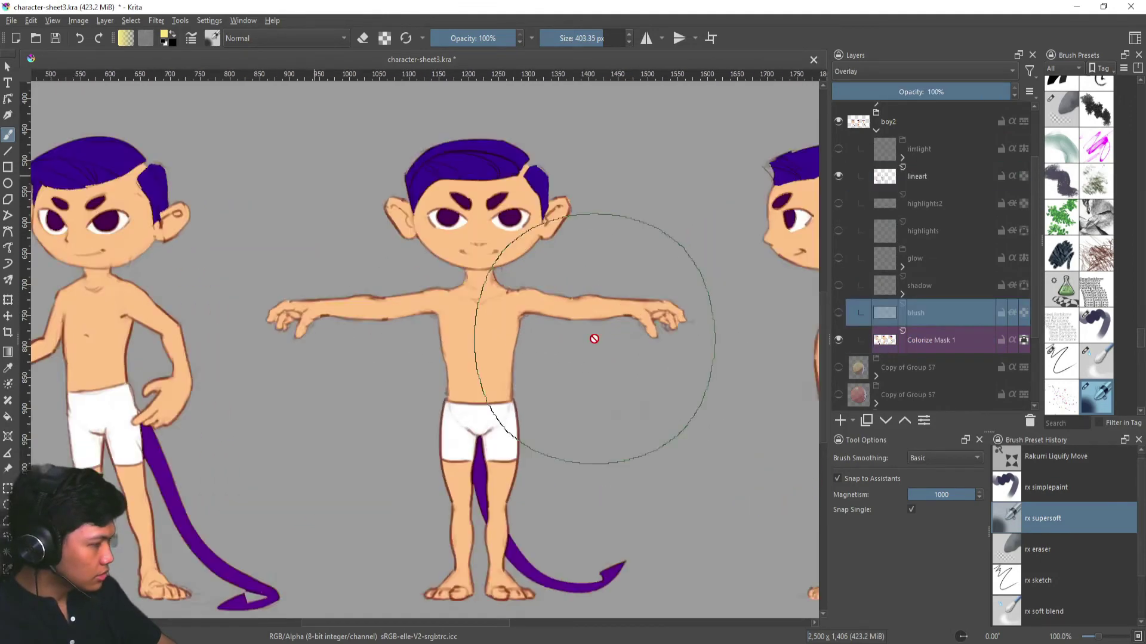
drag(354, 436, 595, 433)
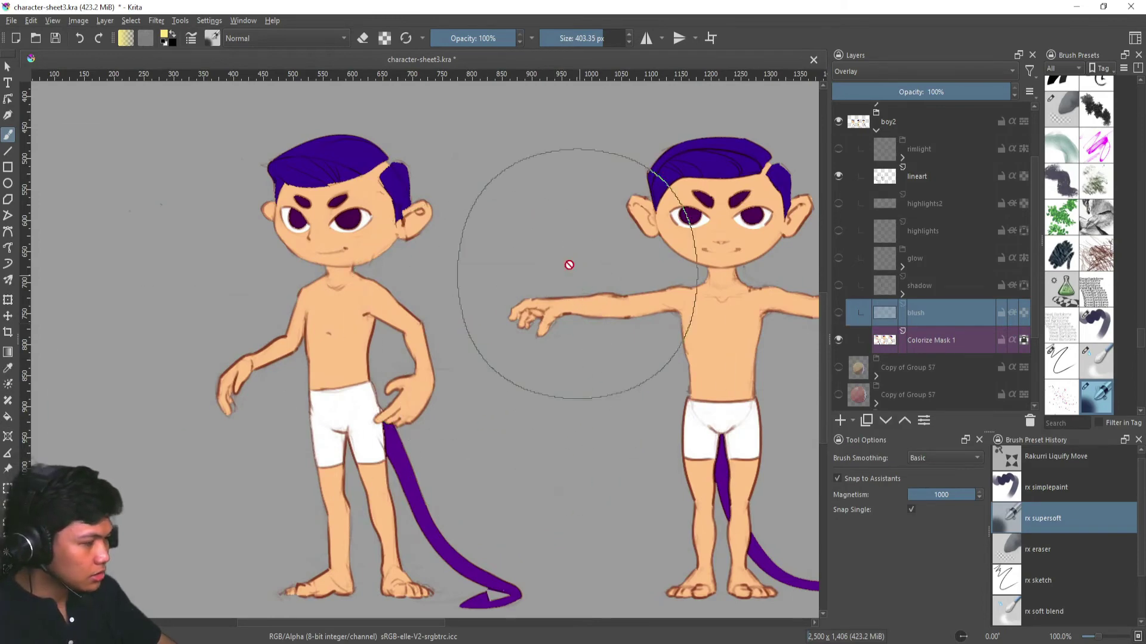
scroll(383, 345, down, 1)
scroll(436, 333, right, 2)
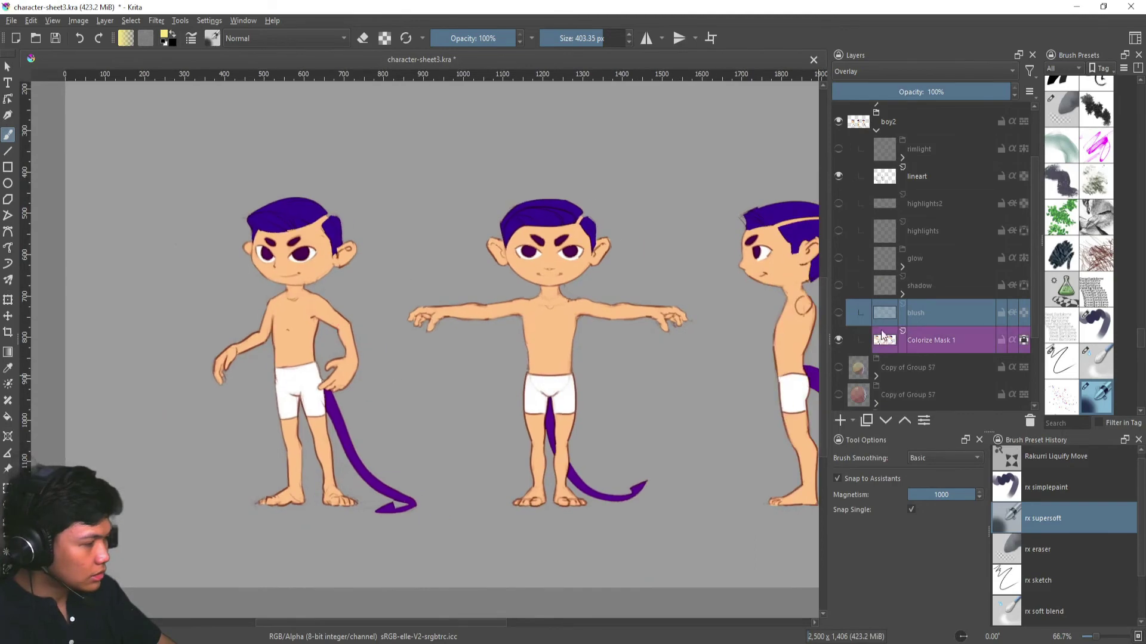
- Show the Overlay blush layer and focus on the three-quarter boy
click(838, 313)
scroll(407, 357, up, 1)
drag(407, 357, 495, 339)
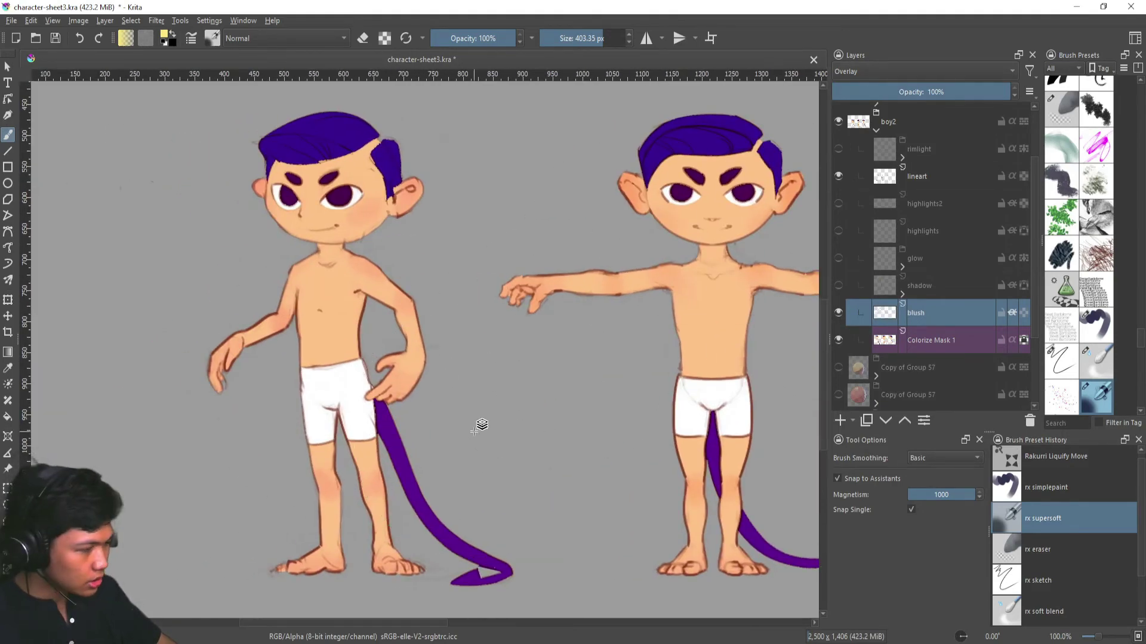
- Isolate the blush layer to examine its soft strokes across all poses, and end the isolation
key(ctrl+alt+i)
drag(413, 305, 404, 304)
drag(266, 202, 337, 274)
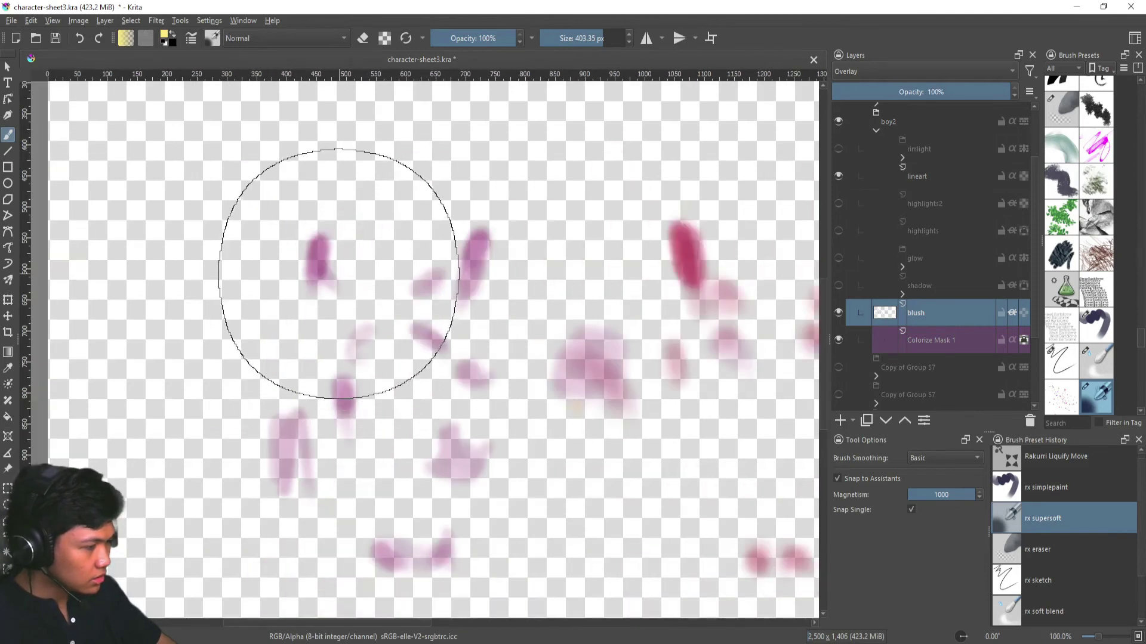
drag(383, 306, 209, 232)
scroll(440, 299, down, 1)
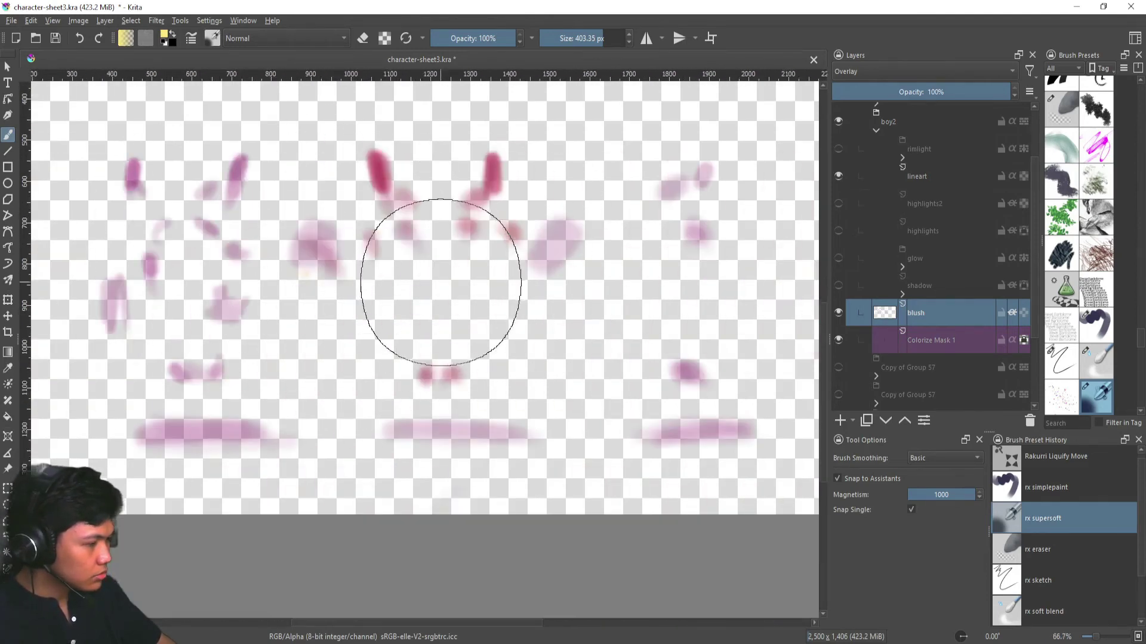
scroll(529, 264, up, 1)
scroll(370, 382, left, 2)
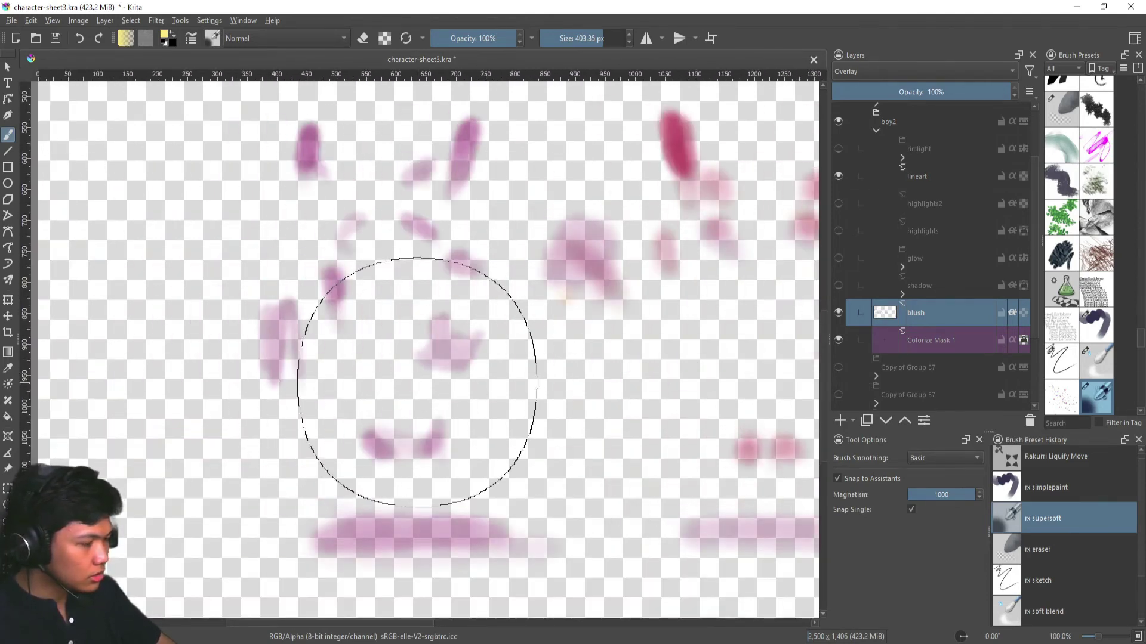
key(alt+i)
- Examine the blush on the three-quarter boy's face, body, knees and feet
scroll(320, 328, up, 1)
scroll(467, 342, down, 1)
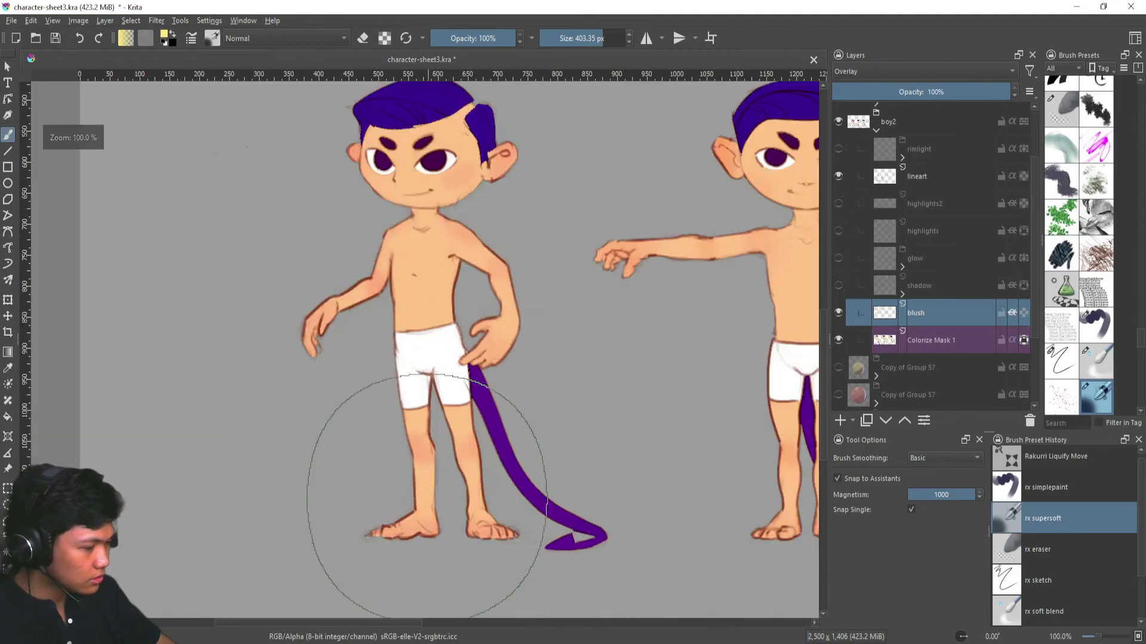
scroll(436, 504, up, 1)
drag(423, 487, 417, 580)
scroll(426, 405, down, 1)
mouse_move(396, 356)
mouse_down()
mouse_move(404, 384)
mouse_move(439, 317)
mouse_move(476, 374)
mouse_move(442, 329)
mouse_move(460, 329)
mouse_up()
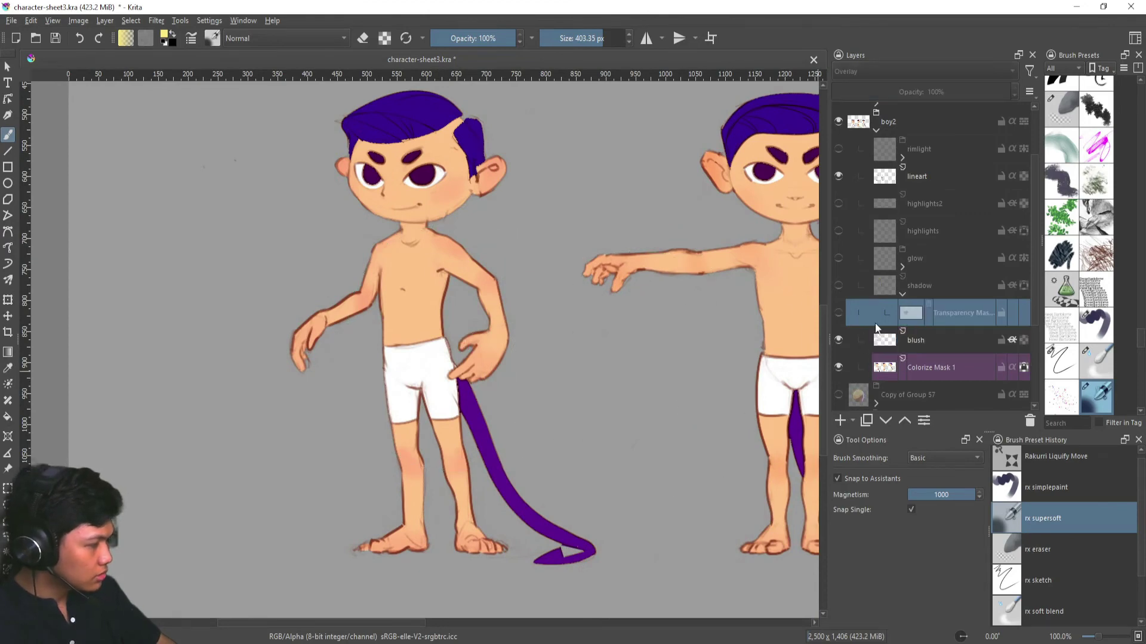
- Select and show the Multiply shadow layer, collapse its masks and inspect the hard-edged shadows on the boy
click(919, 286)
click(838, 285)
click(902, 294)
drag(506, 307, 538, 349)
scroll(538, 349, down, 3)
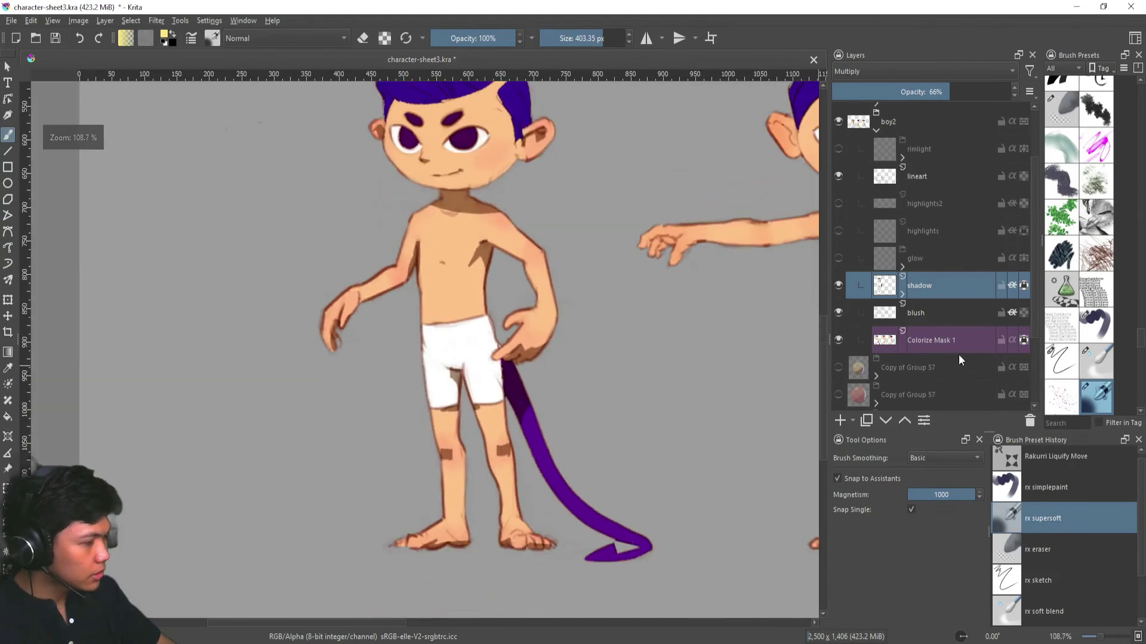
mouse_move(957, 329)
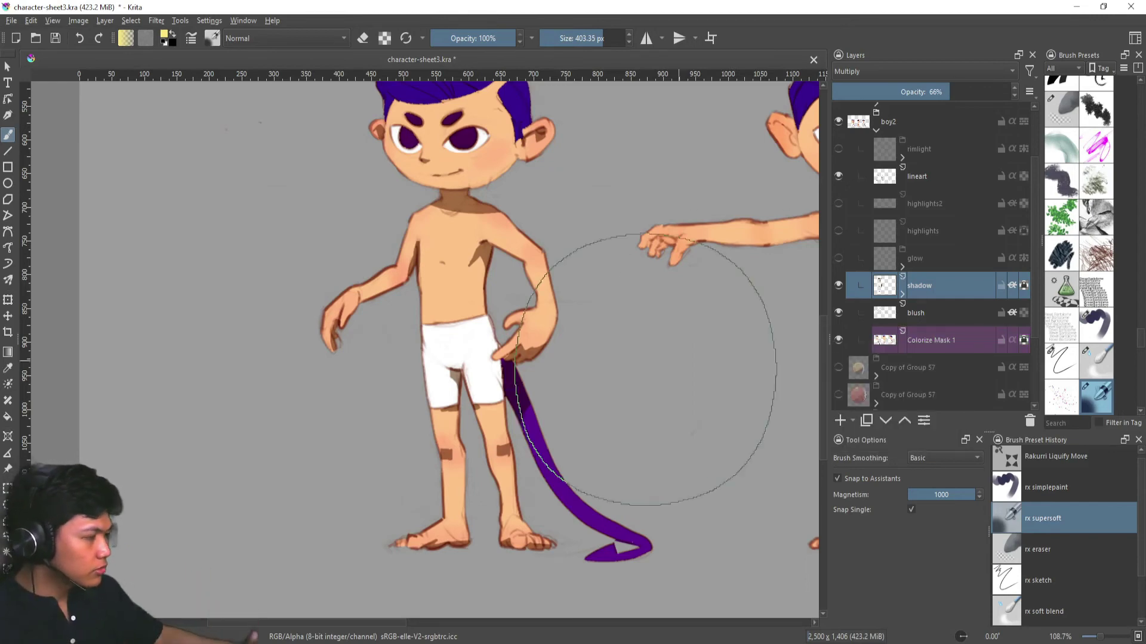
mouse_move(574, 335)
mouse_down()
mouse_move(558, 370)
mouse_move(558, 353)
mouse_up()
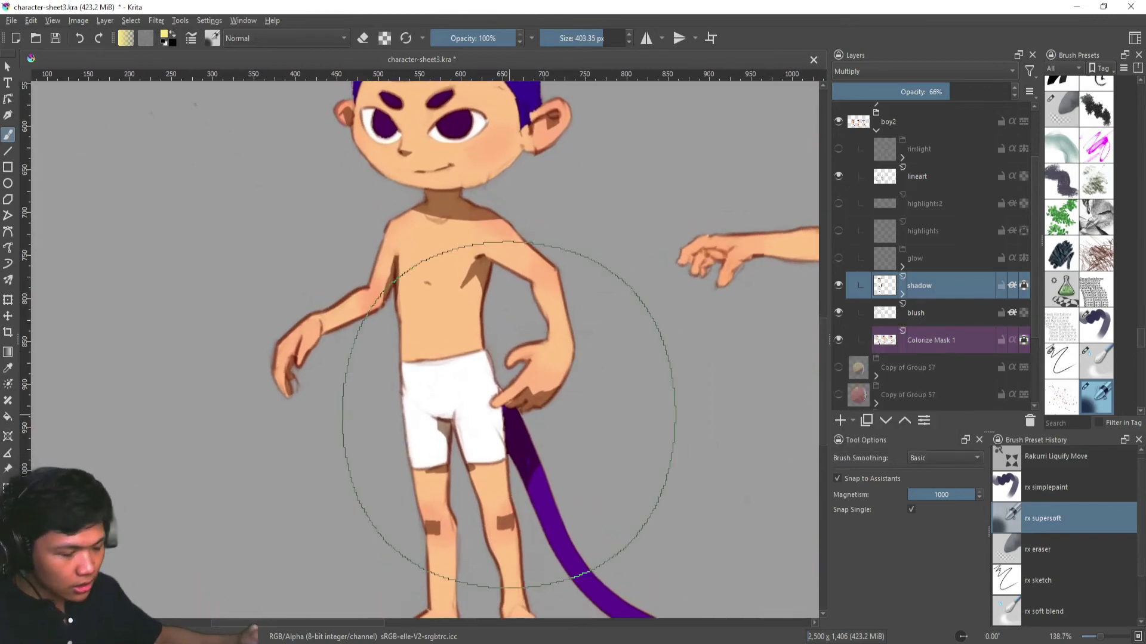
- Try softening the shadow edges on the boy's neck, torso, arm and knees with the rx soft blend brush
key(slash)
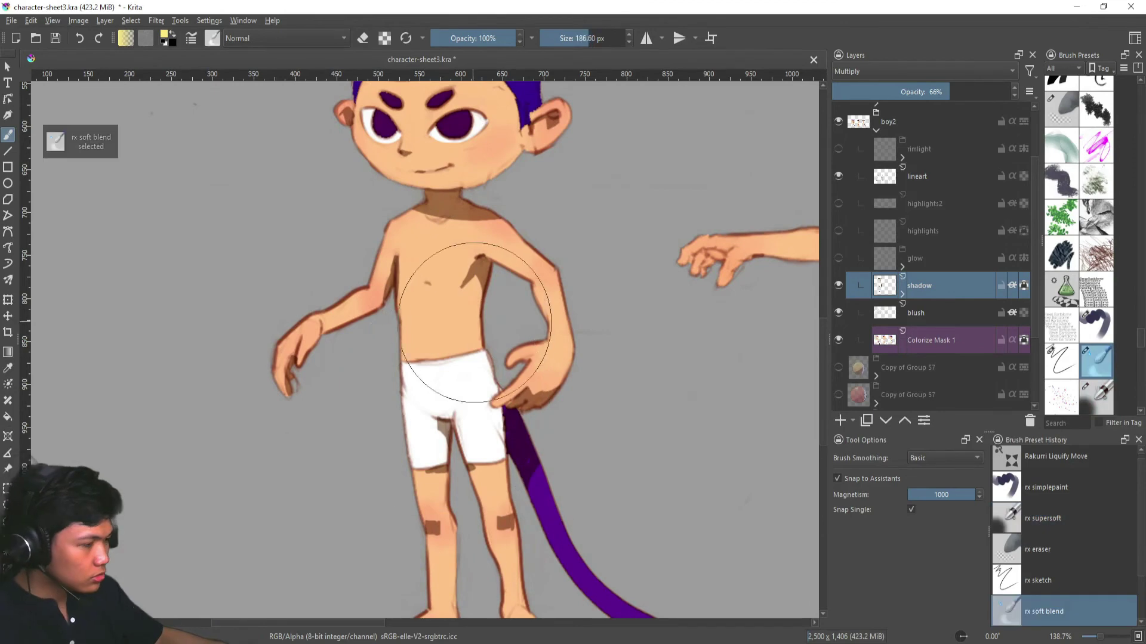
drag(501, 326, 486, 326)
mouse_move(500, 326)
mouse_down()
mouse_move(489, 376)
mouse_move(502, 350)
mouse_up()
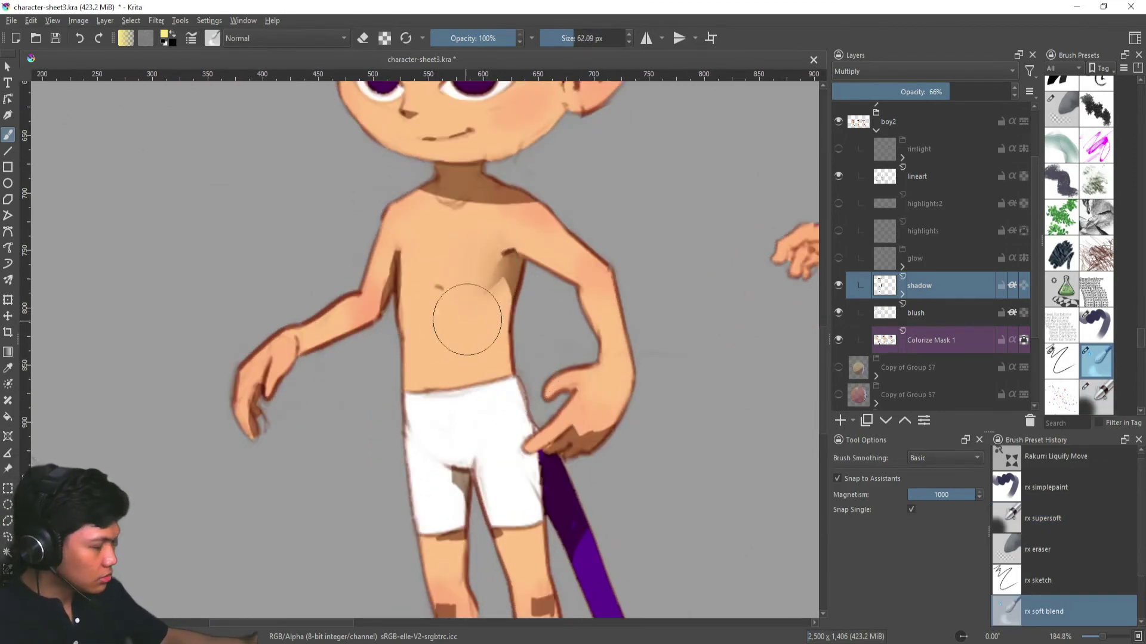
drag(441, 207, 520, 206)
drag(392, 265, 396, 238)
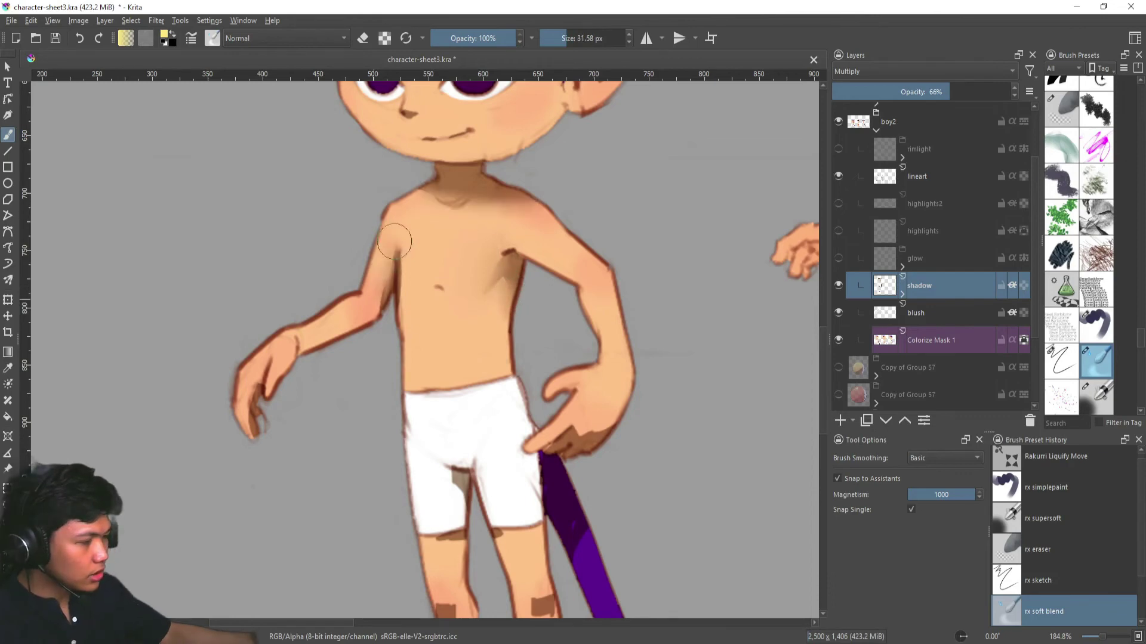
drag(466, 280, 476, 346)
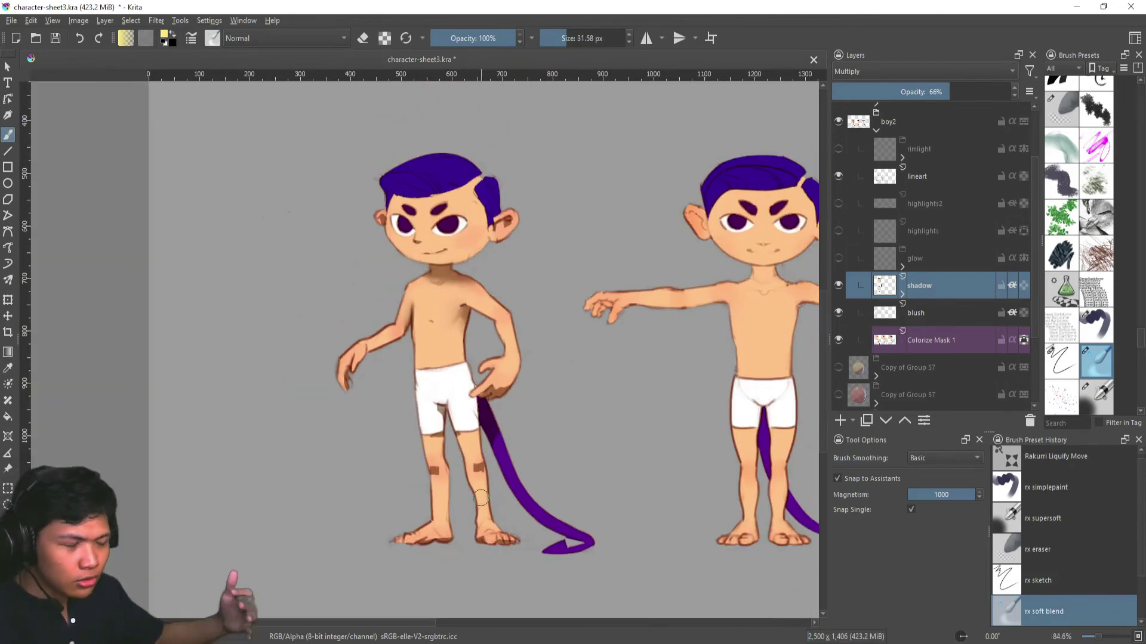
mouse_move(480, 497)
mouse_down()
mouse_move(555, 447)
mouse_move(544, 418)
mouse_up()
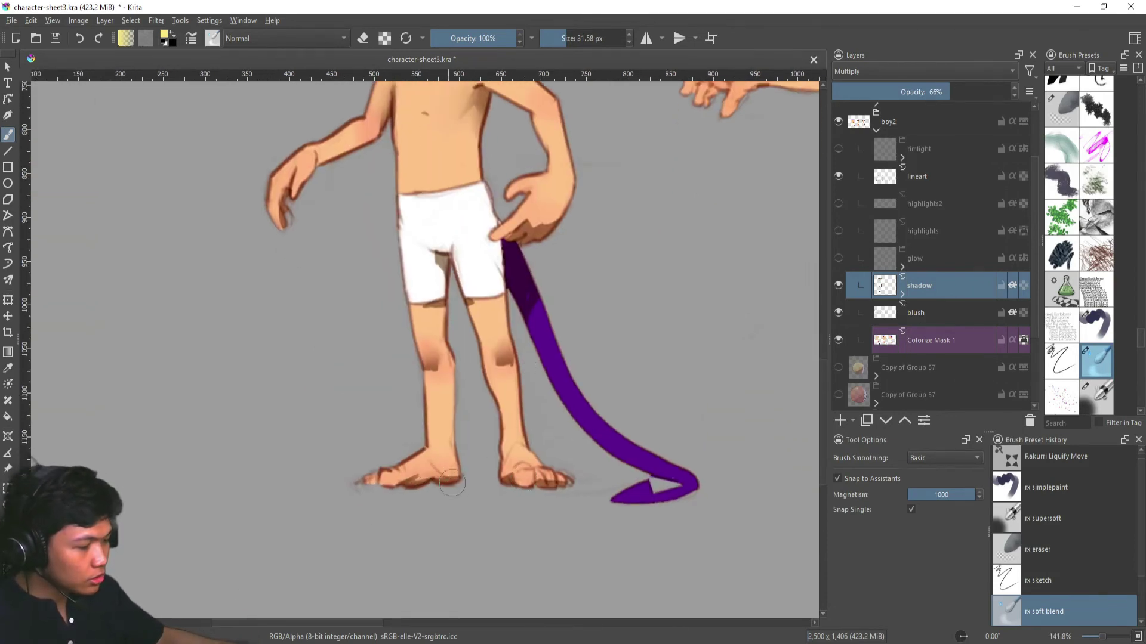
drag(518, 473, 504, 421)
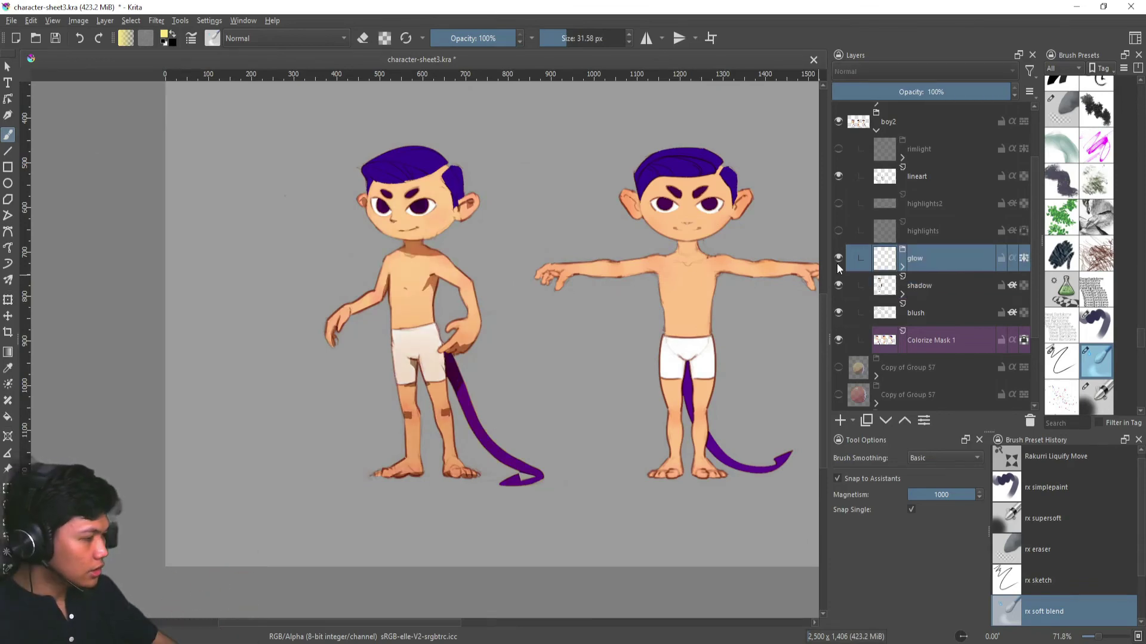
- Show the glow layer and toggle its visibility to compare the boy with and without it
drag(602, 286, 664, 254)
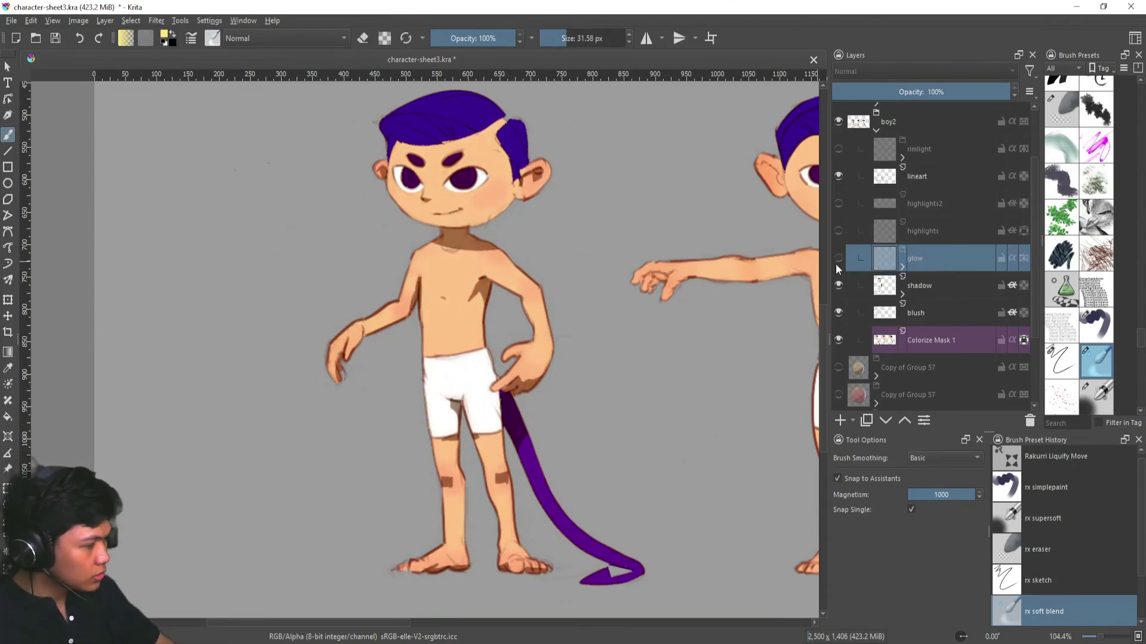
drag(624, 269, 600, 309)
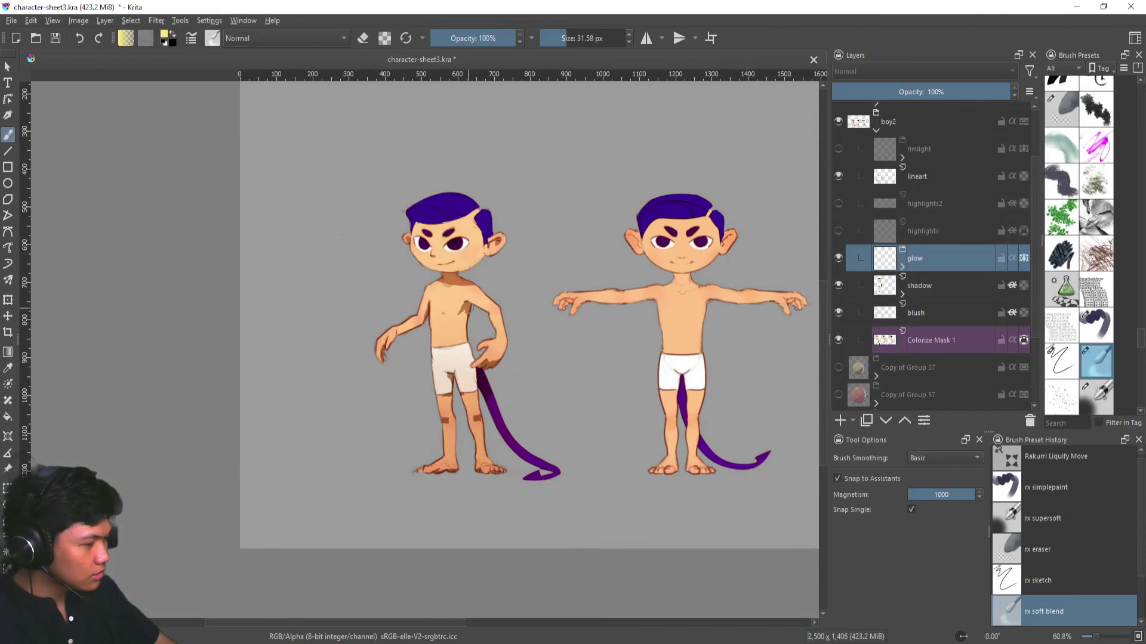
- Mark the light direction with a blue arrow towards the boy's head and remove the mark again
drag(456, 192, 399, 294)
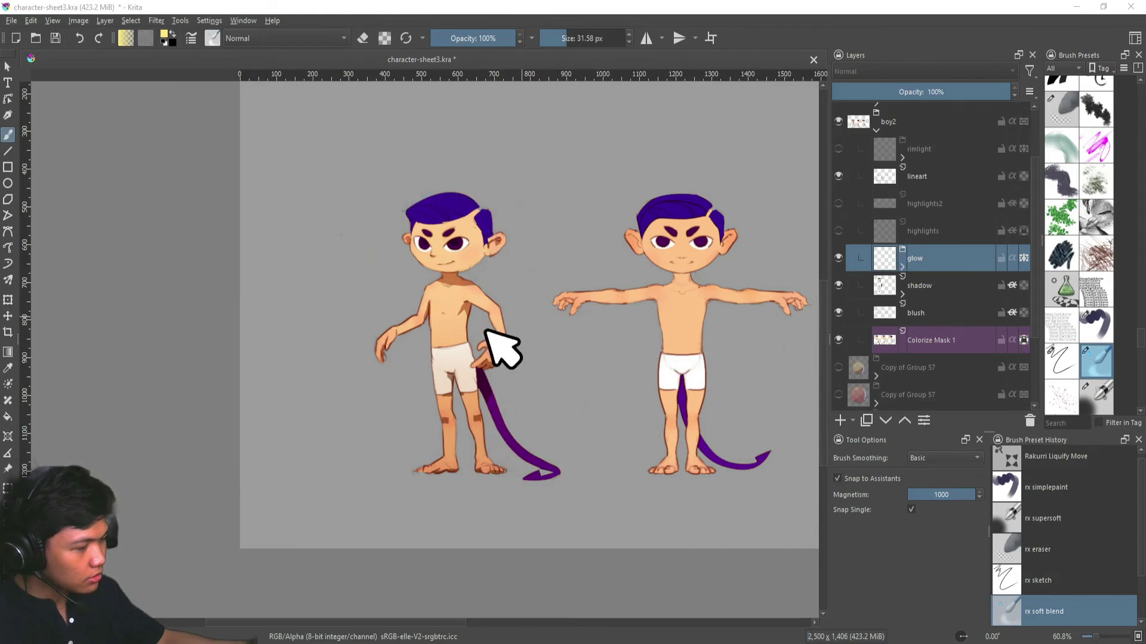
mouse_move(347, 121)
mouse_down()
mouse_move(370, 189)
mouse_move(401, 183)
mouse_move(391, 167)
mouse_up()
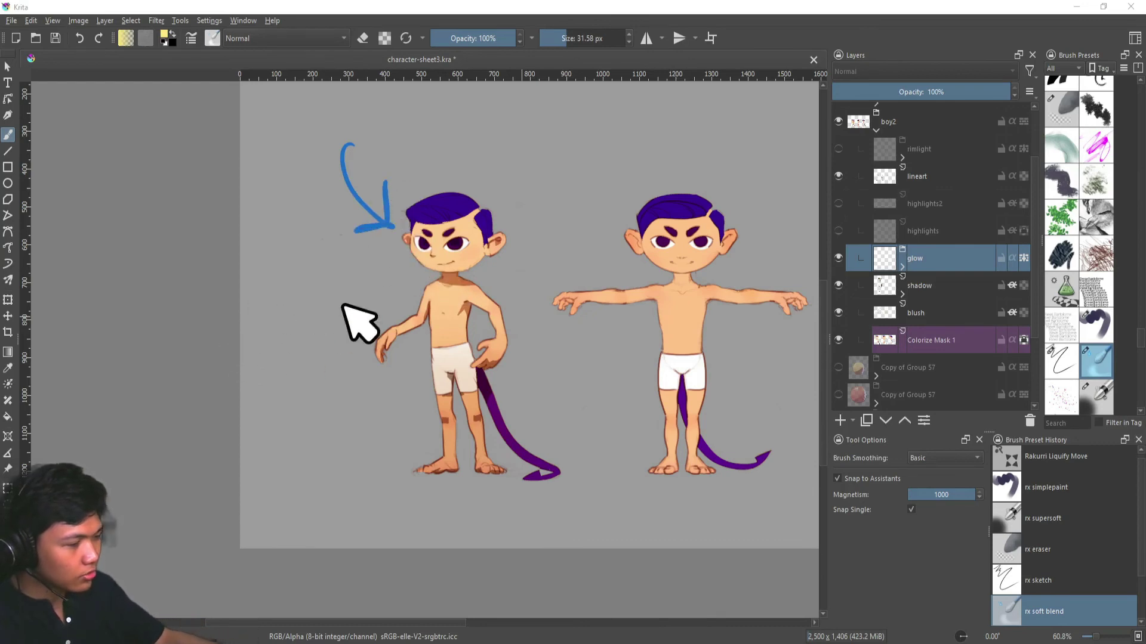
key(ctrl+z)
- Show the highlights and highlights2 layers, examining the shine on the boy's hair, eyes and skin
drag(642, 390, 650, 404)
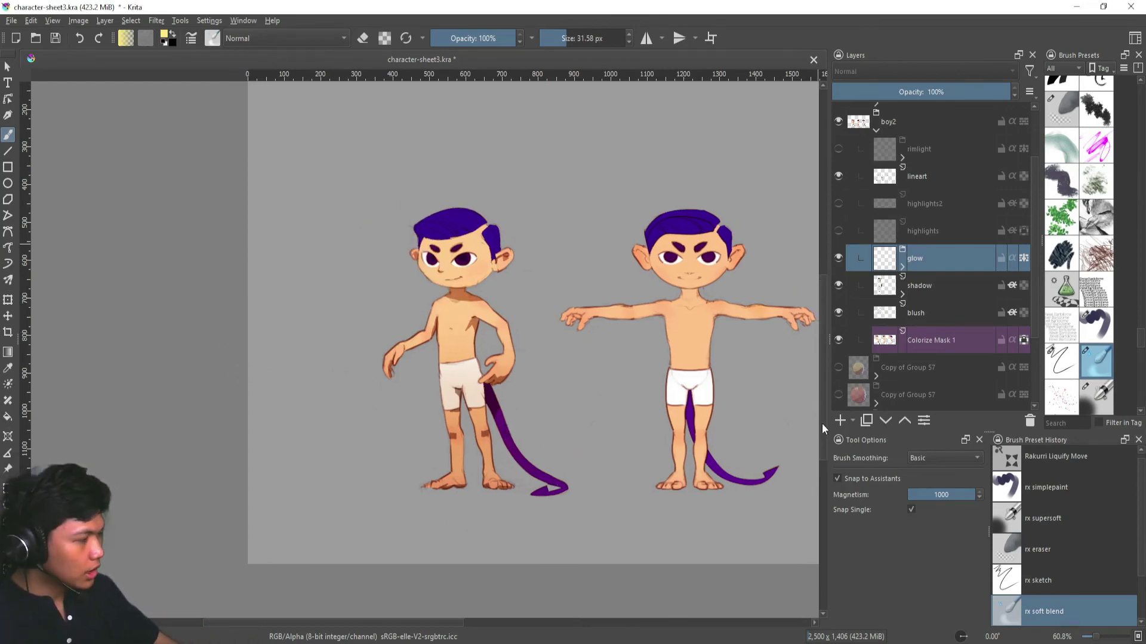
scroll(588, 307, up, 1)
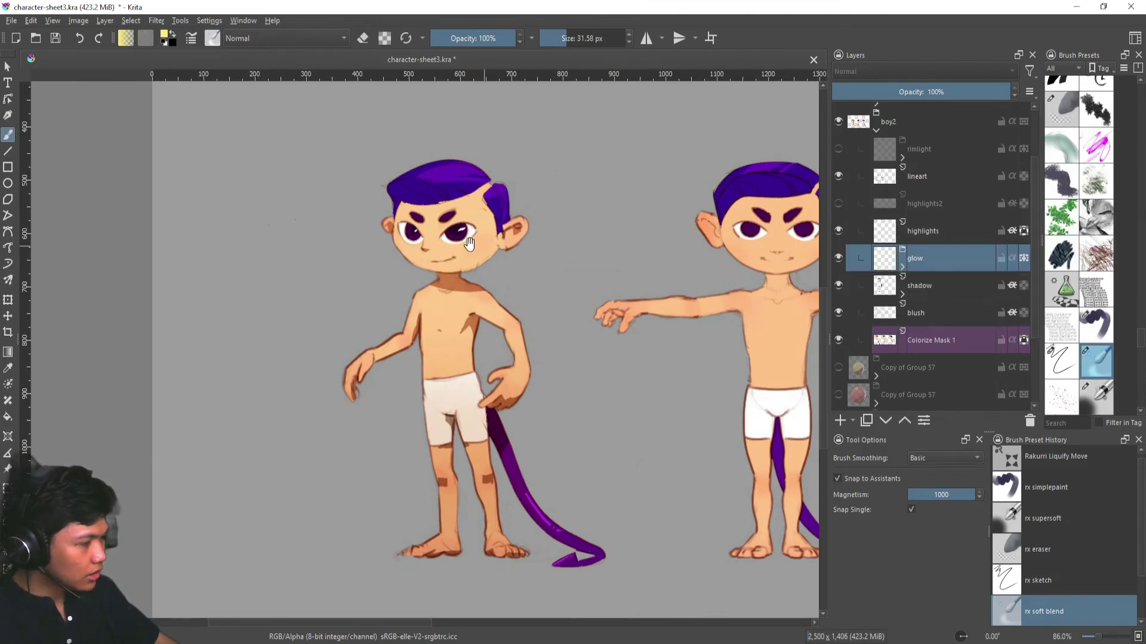
mouse_move(401, 267)
mouse_down()
mouse_move(566, 216)
mouse_move(627, 353)
mouse_up()
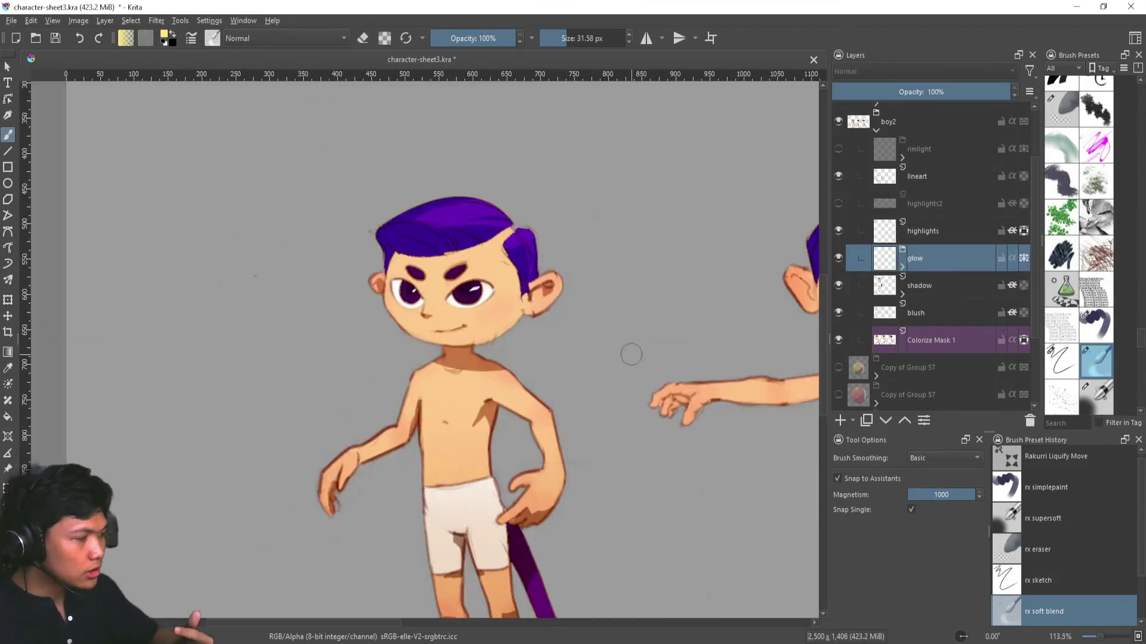
drag(502, 357, 526, 329)
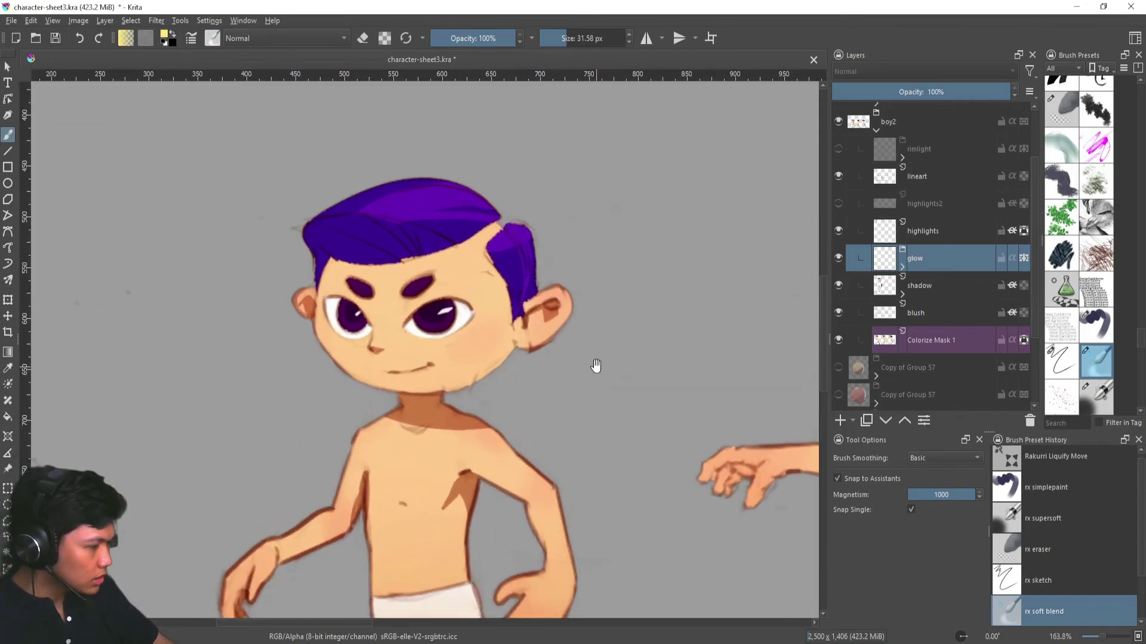
drag(594, 366, 664, 354)
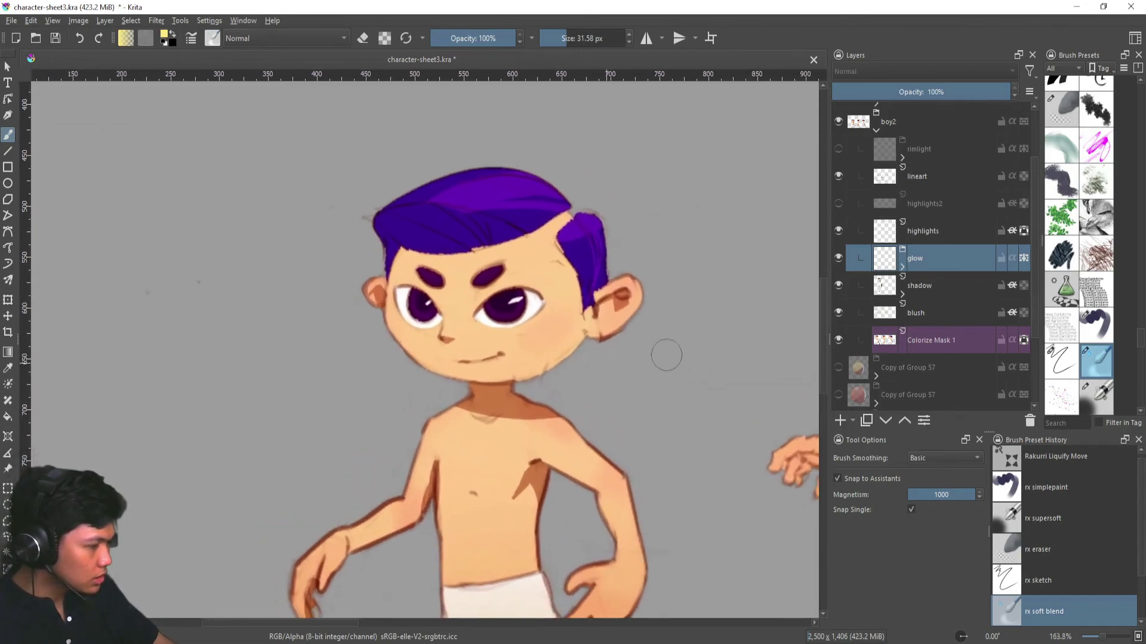
click(838, 211)
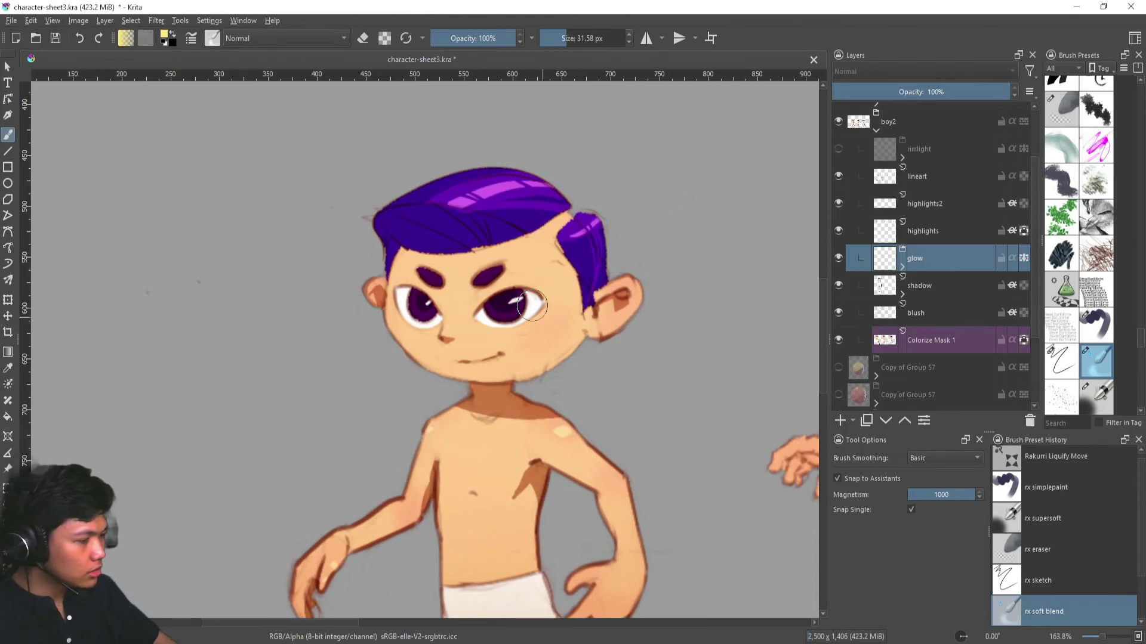
- Check the blending mode of the highlights2 layer and examine the highlights on the boy's body
drag(503, 357, 529, 324)
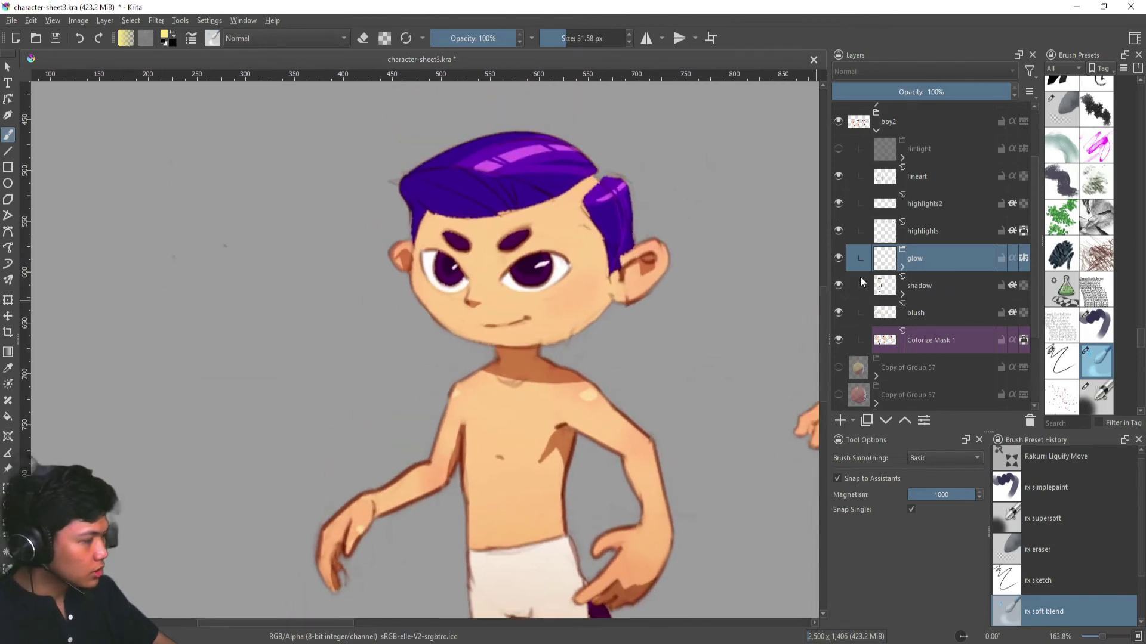
click(947, 204)
click(879, 66)
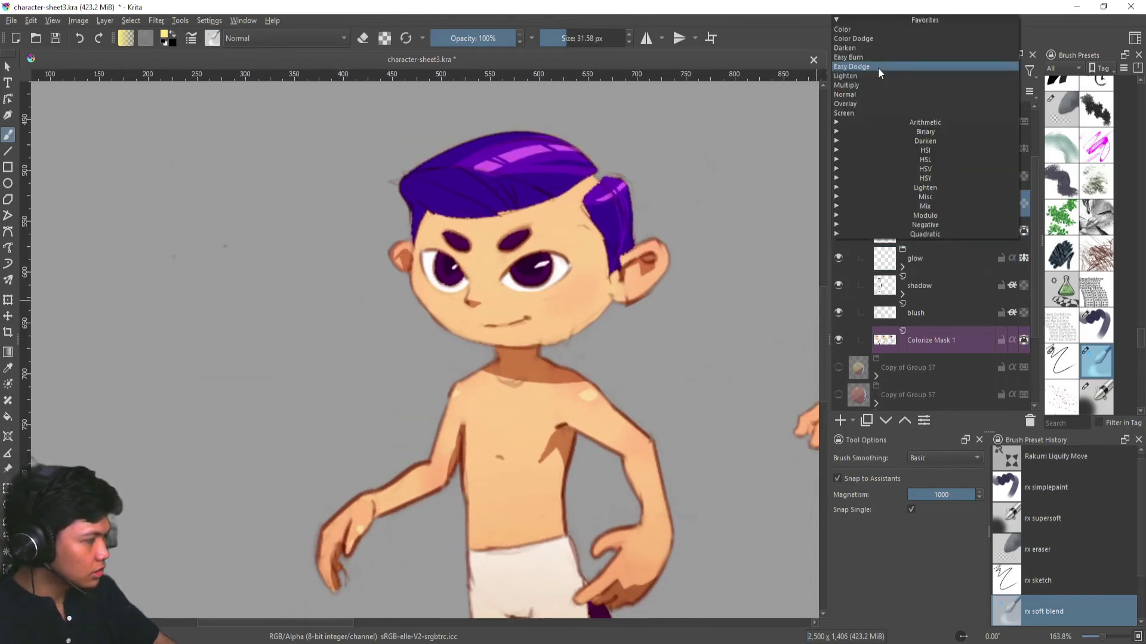
click(778, 130)
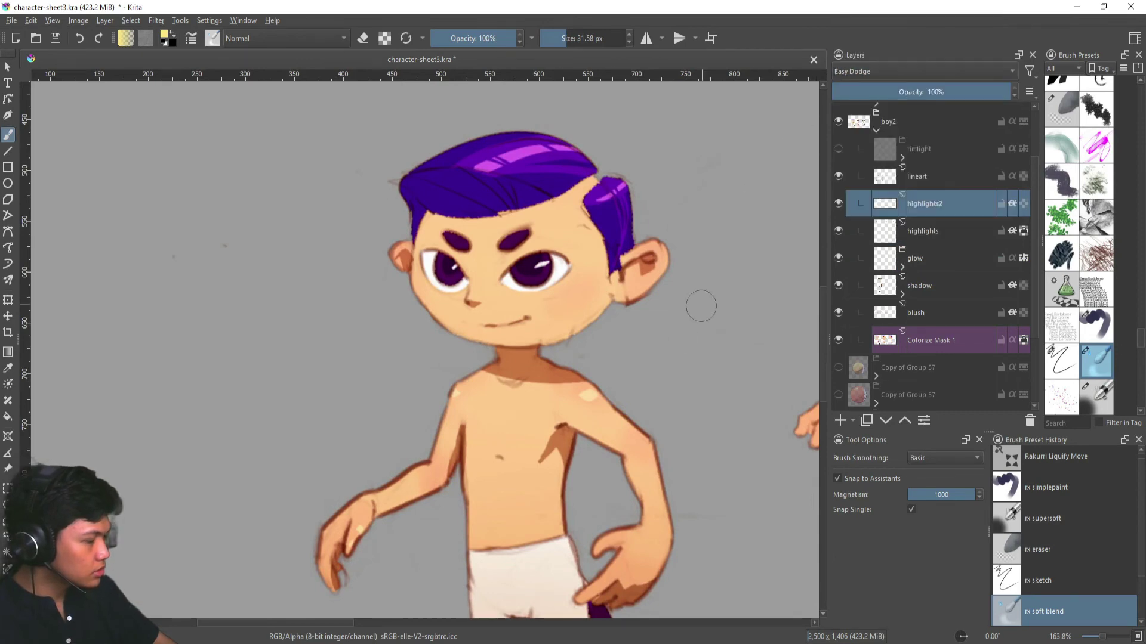
click(935, 224)
click(932, 209)
drag(674, 567, 689, 326)
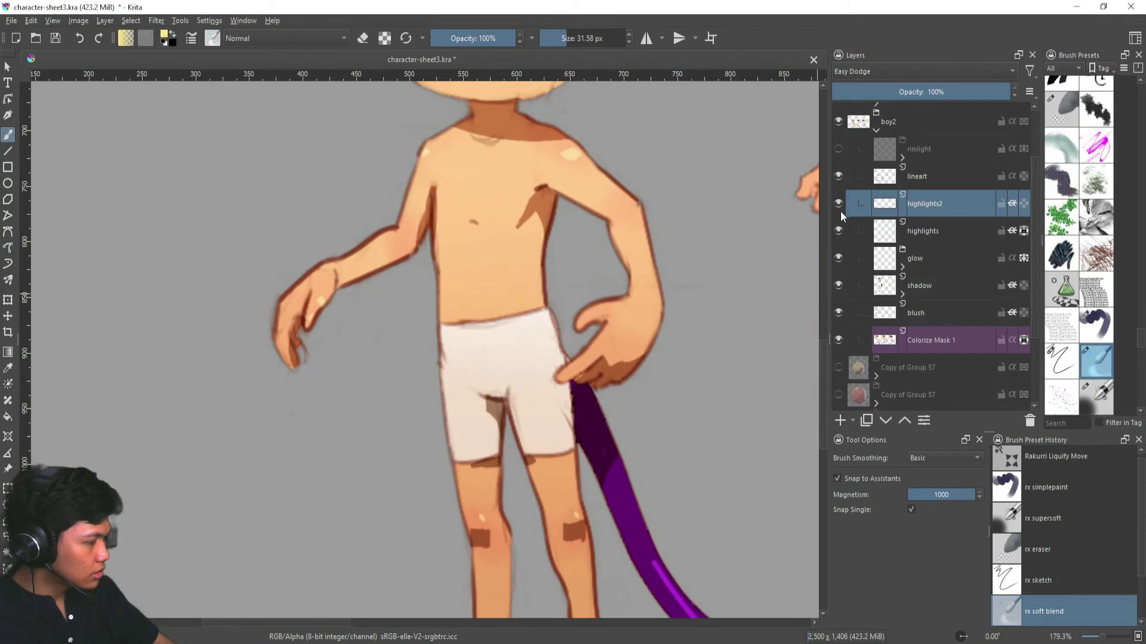
- Hide the highlights and highlights2 layers and show them again to compare the shine on the boy
click(839, 204)
click(838, 231)
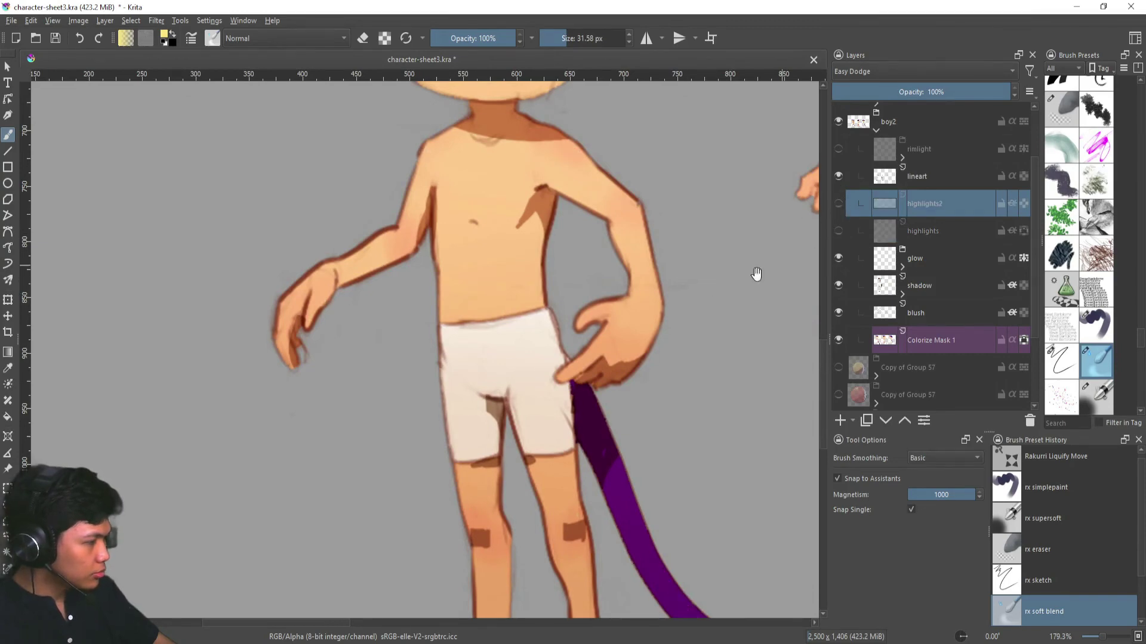
ctrl+scroll(756, 274, down, 4)
click(839, 231)
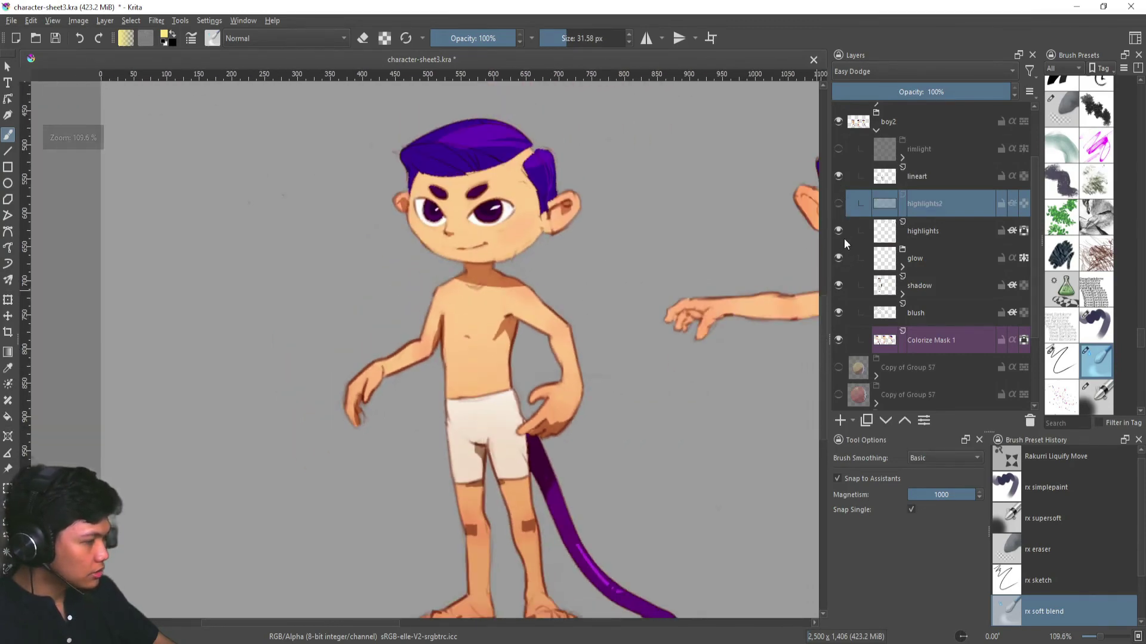
click(839, 202)
click(840, 203)
click(839, 202)
click(839, 202)
click(840, 202)
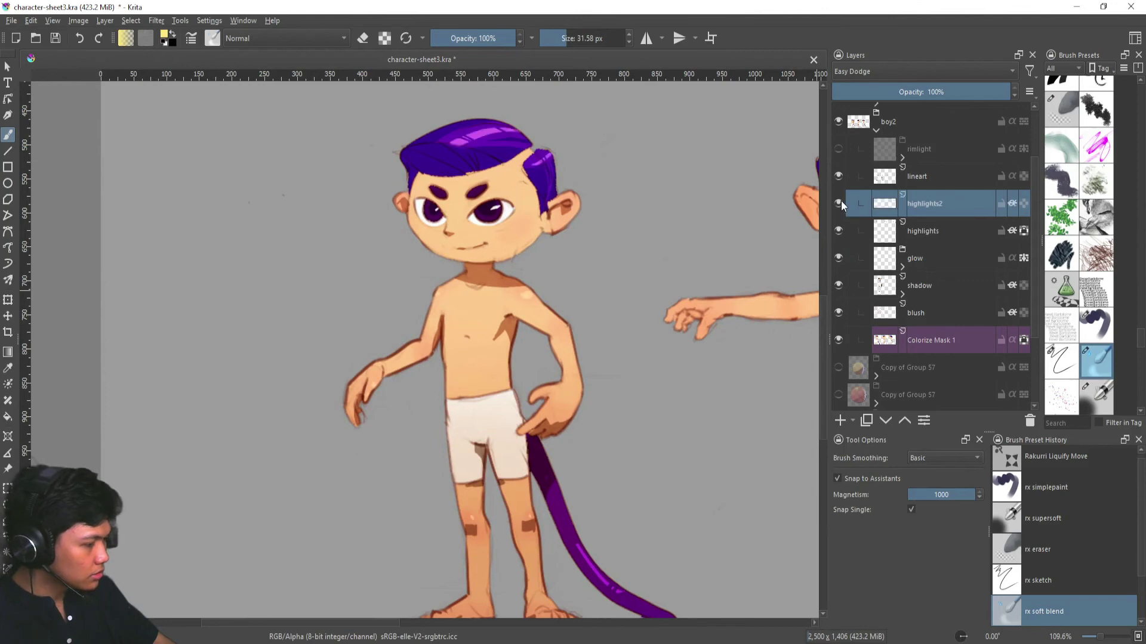
- Show the boy's rimlight group and expand it, toggling the rimlight glow layer to compare its effect
click(870, 152)
click(838, 149)
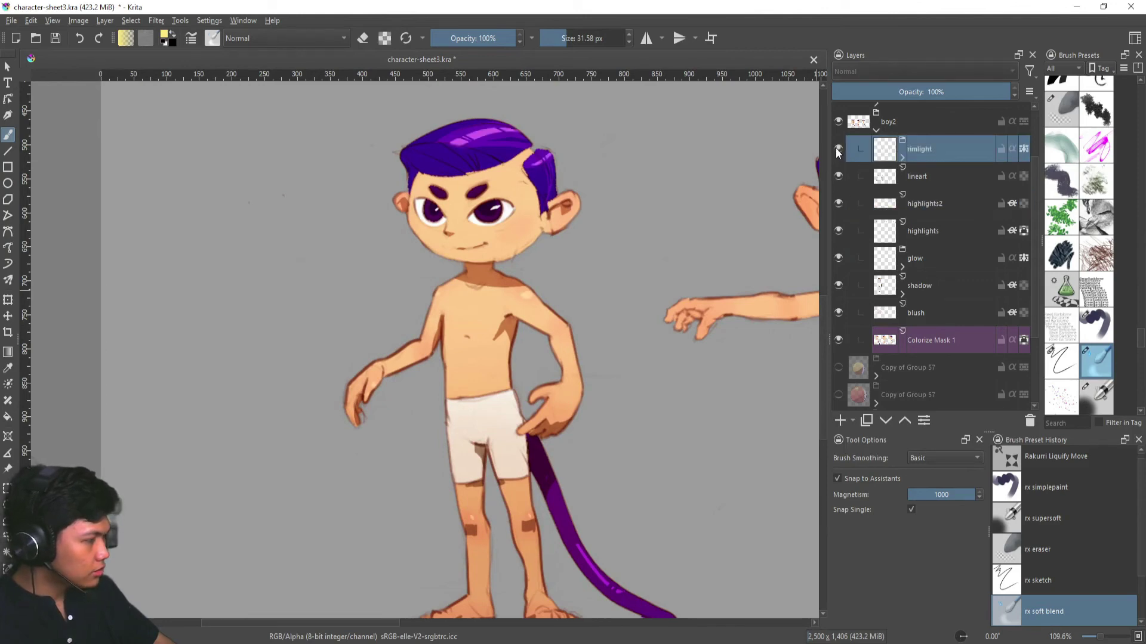
click(903, 158)
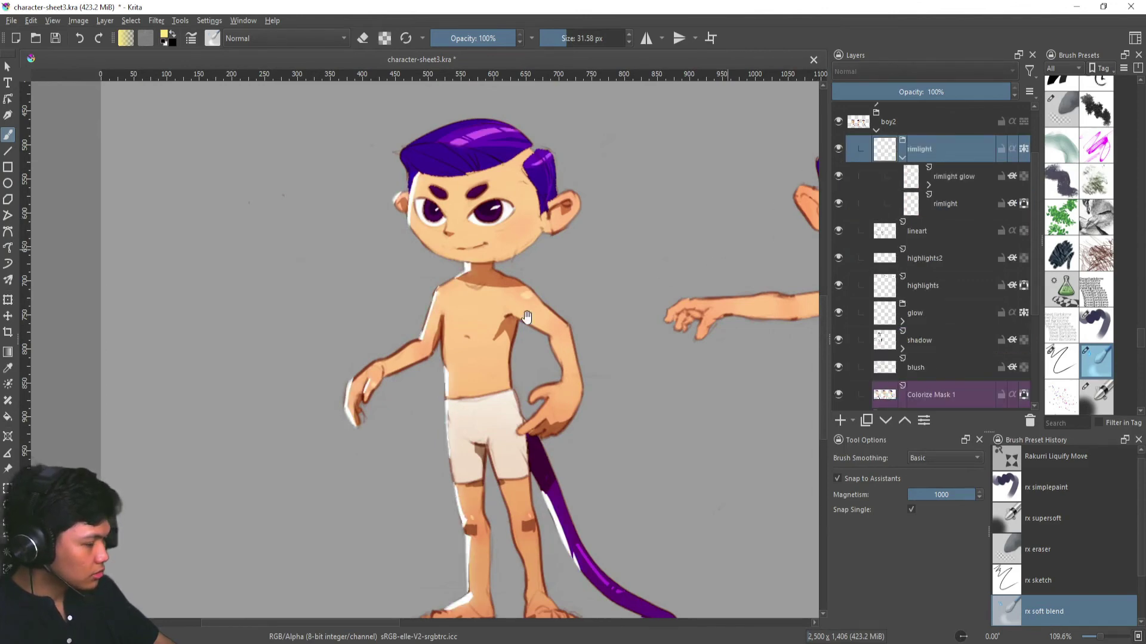
scroll(468, 315, up, 5)
drag(511, 391, 496, 419)
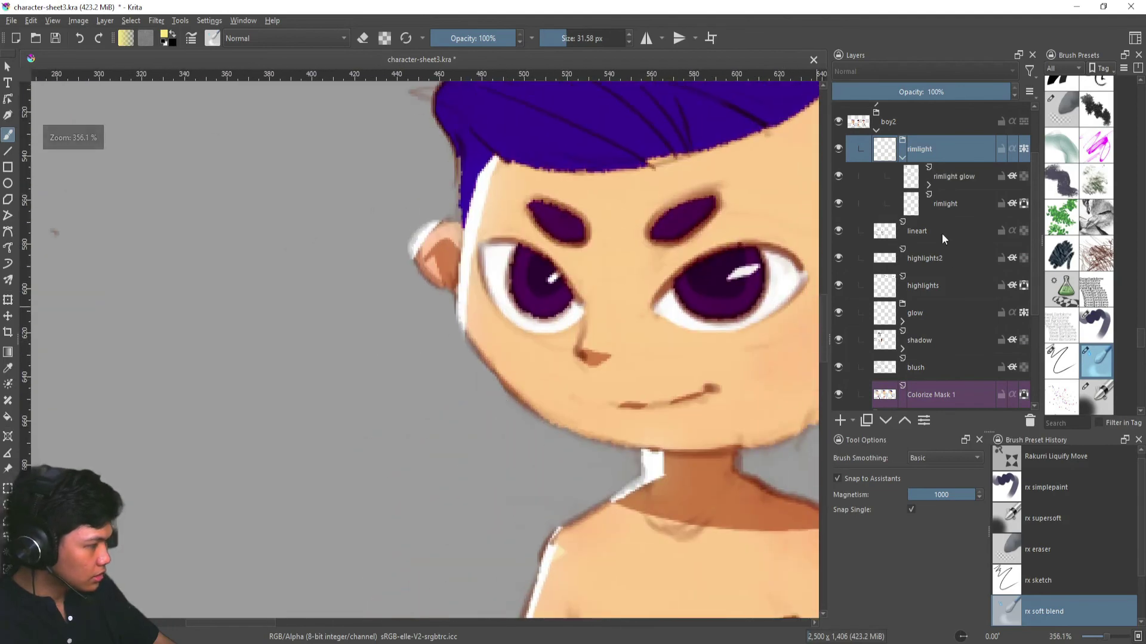
click(839, 176)
click(839, 175)
drag(430, 352, 399, 567)
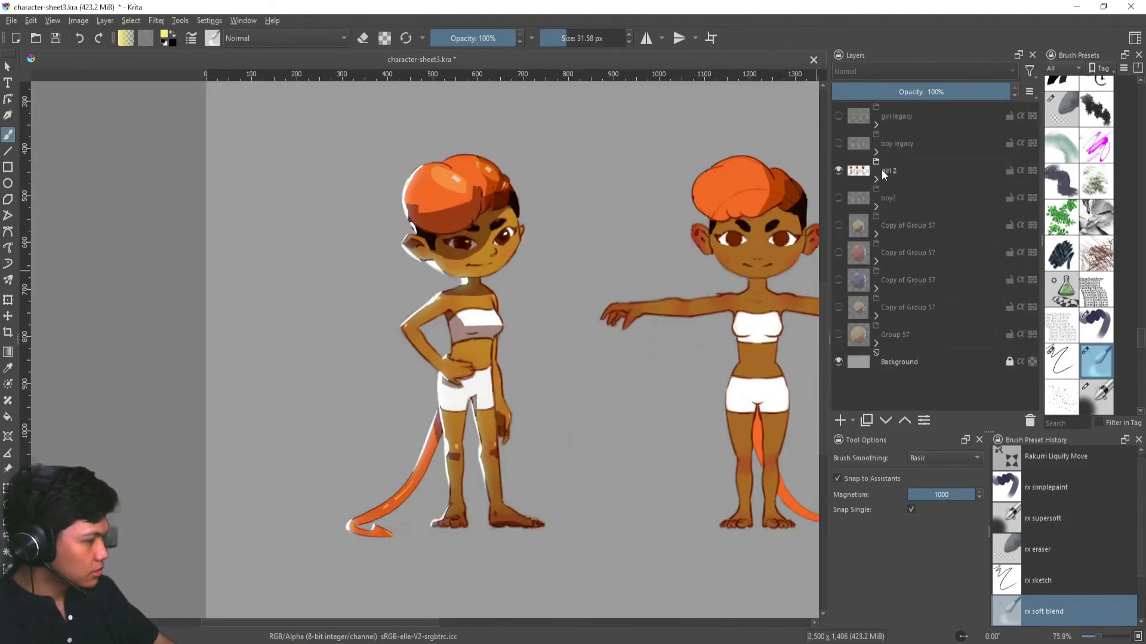
- Expand the girl 2 group and reduce its visible layers to flats and lineart
click(878, 172)
click(876, 178)
click(888, 358)
shift+click(925, 170)
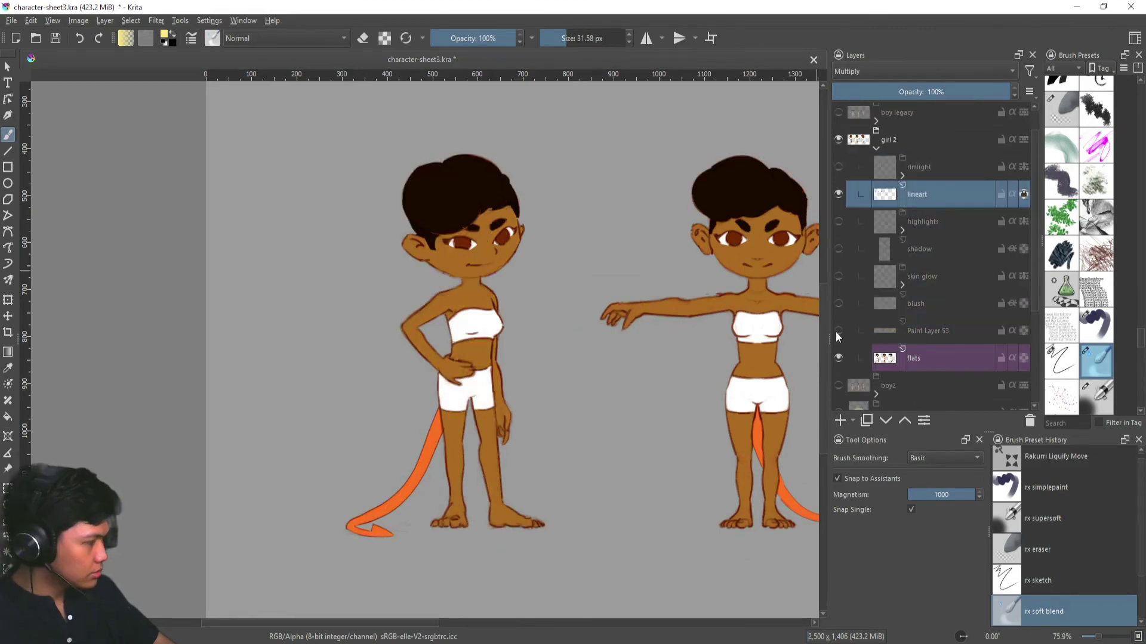
- Rebuild the girl by showing Paint Layer 53, blush, skin glow, shadow, highlights and rimlight in order
click(837, 331)
click(913, 332)
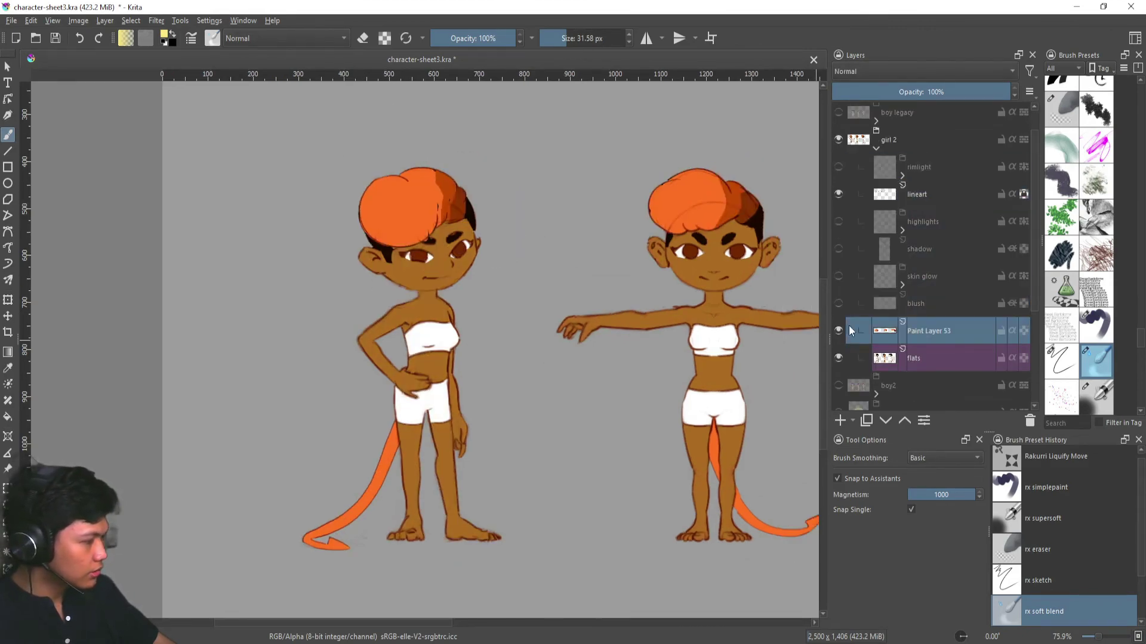
click(838, 304)
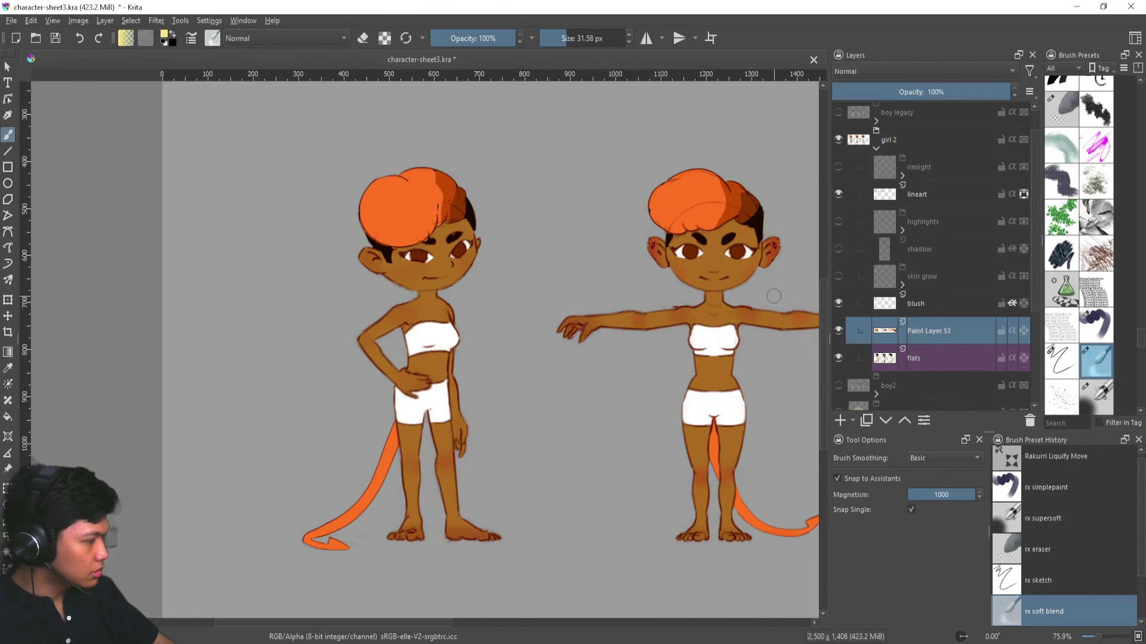
click(838, 276)
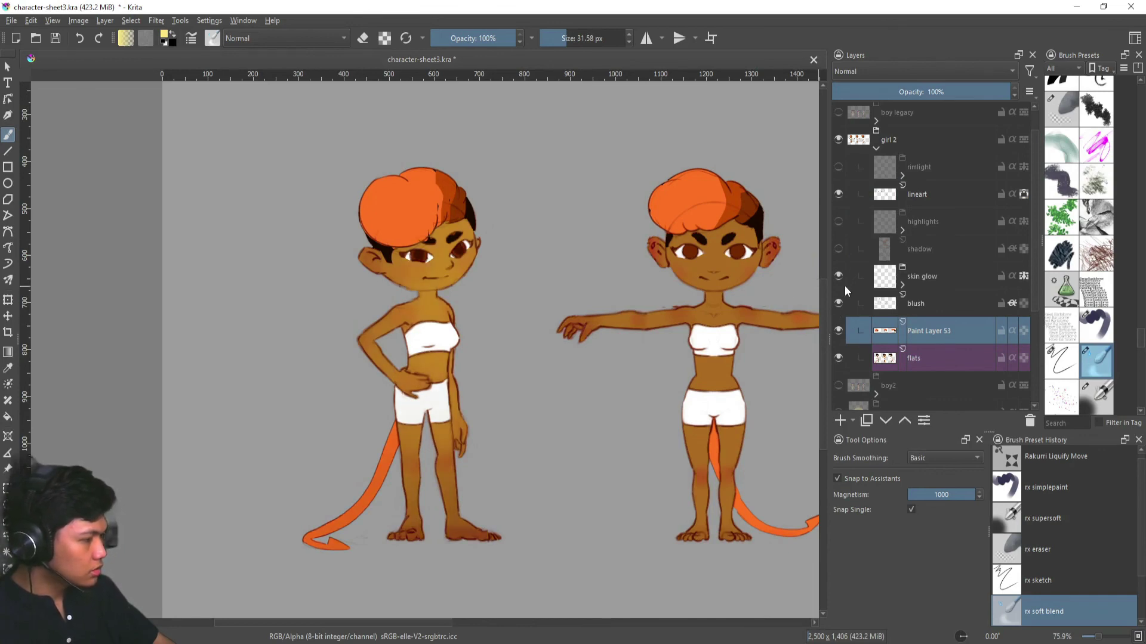
click(839, 251)
click(838, 222)
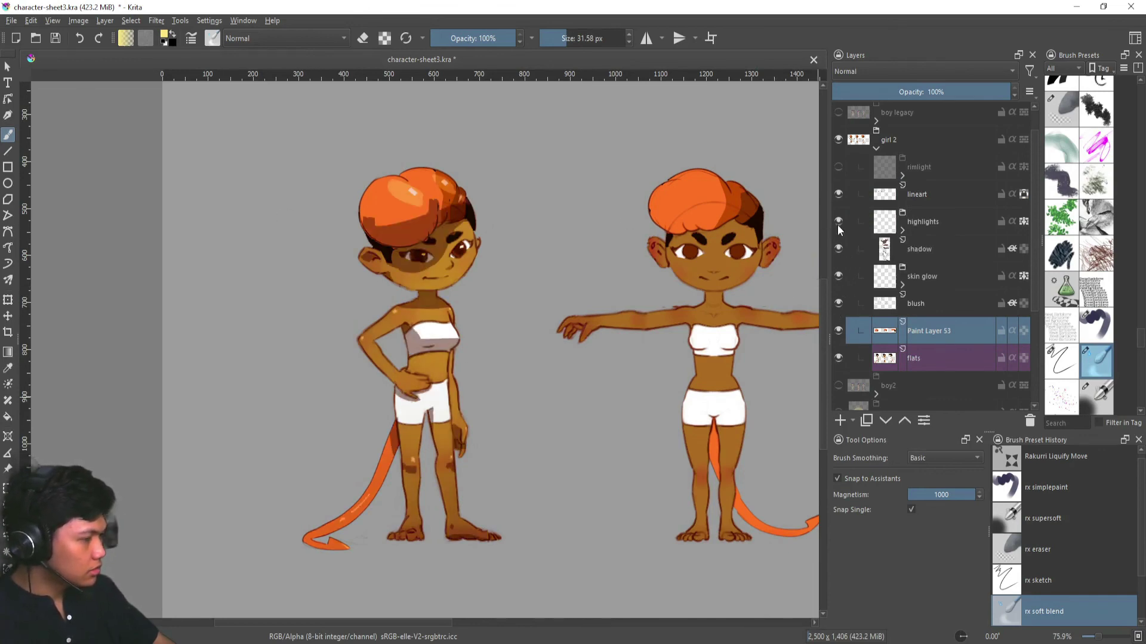
click(838, 168)
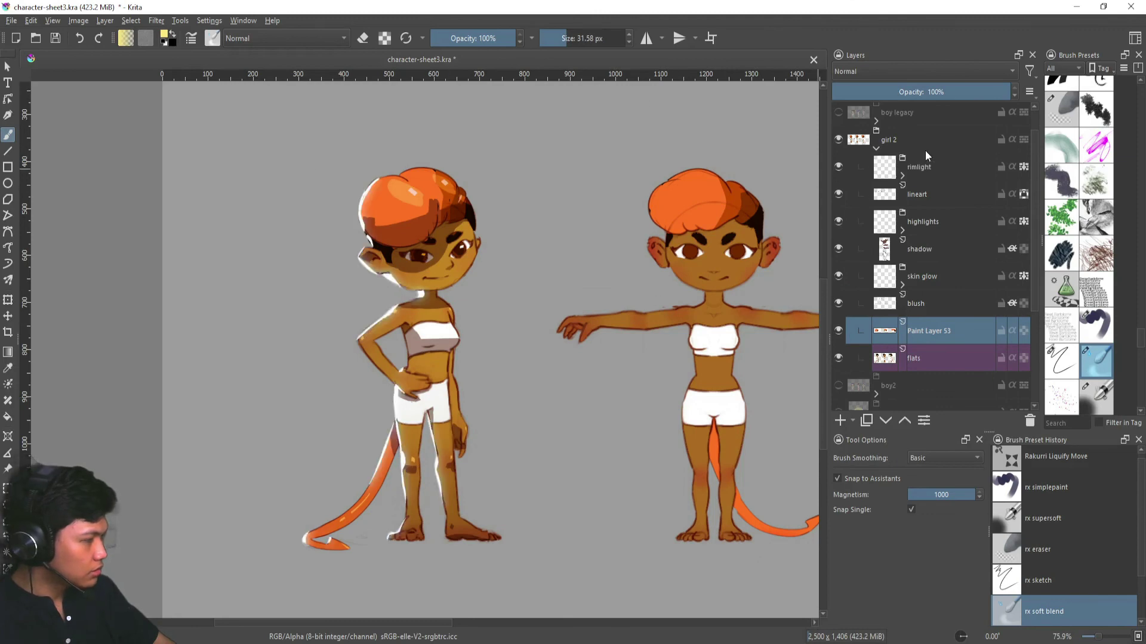
- Collapse and hide the girl 2 group, and show and expand the boy legacy group instead
click(876, 149)
click(839, 171)
click(838, 144)
click(875, 153)
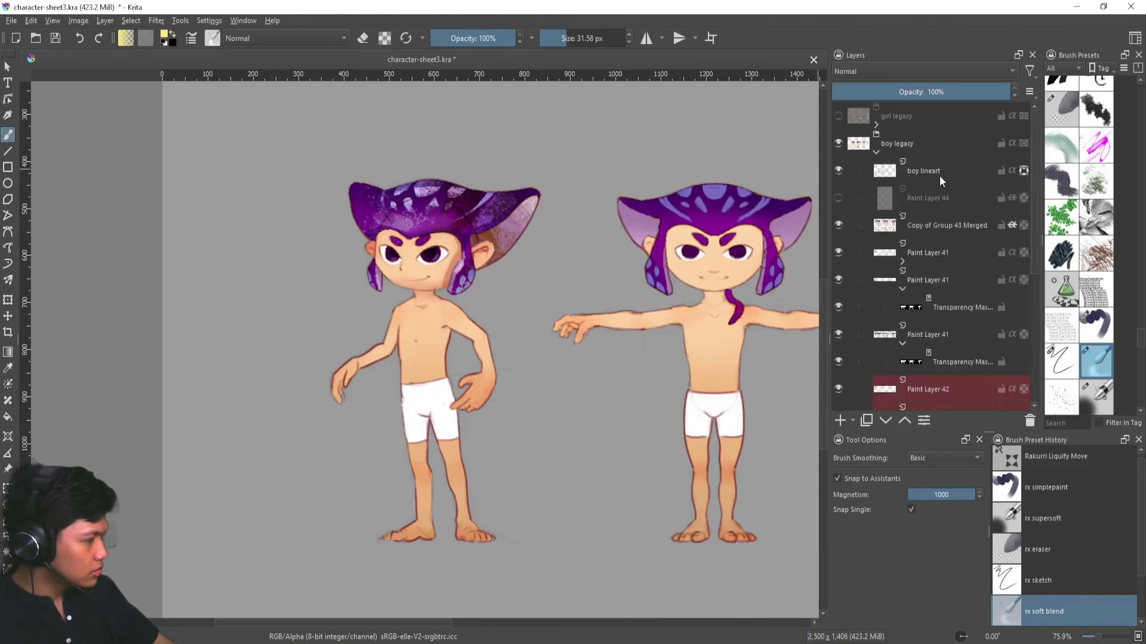
- Look through the boy legacy layers, including the merged group, Paint Layer 41, its transparency masks and Paint Layer 42
click(932, 224)
click(926, 249)
click(938, 307)
scroll(948, 352, down, 2)
click(934, 319)
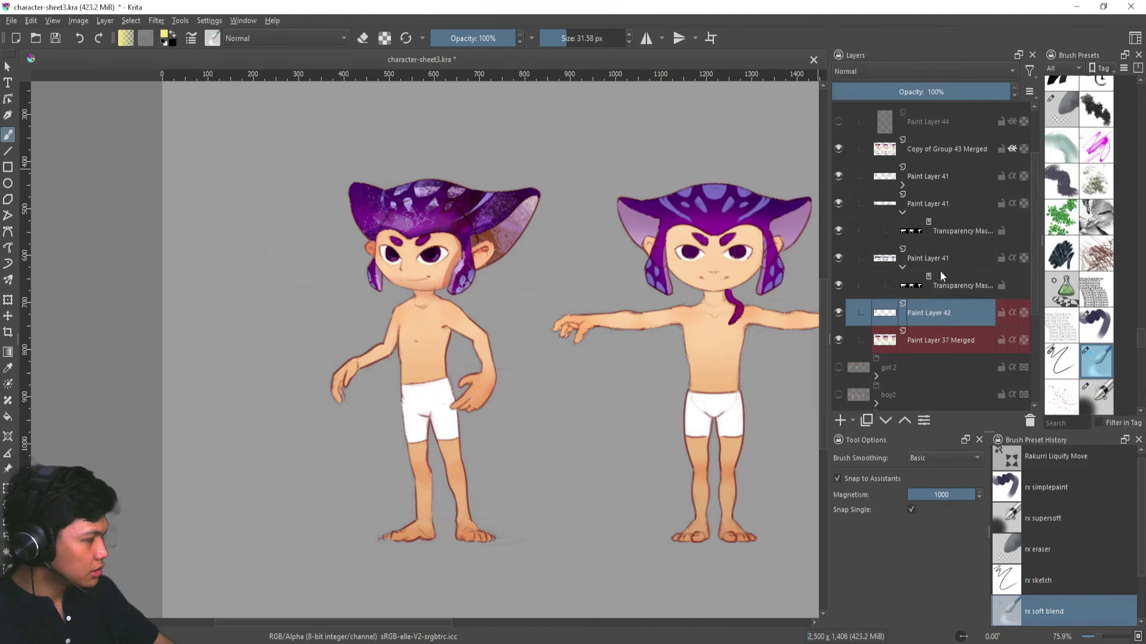
scroll(940, 270, up, 2)
click(885, 160)
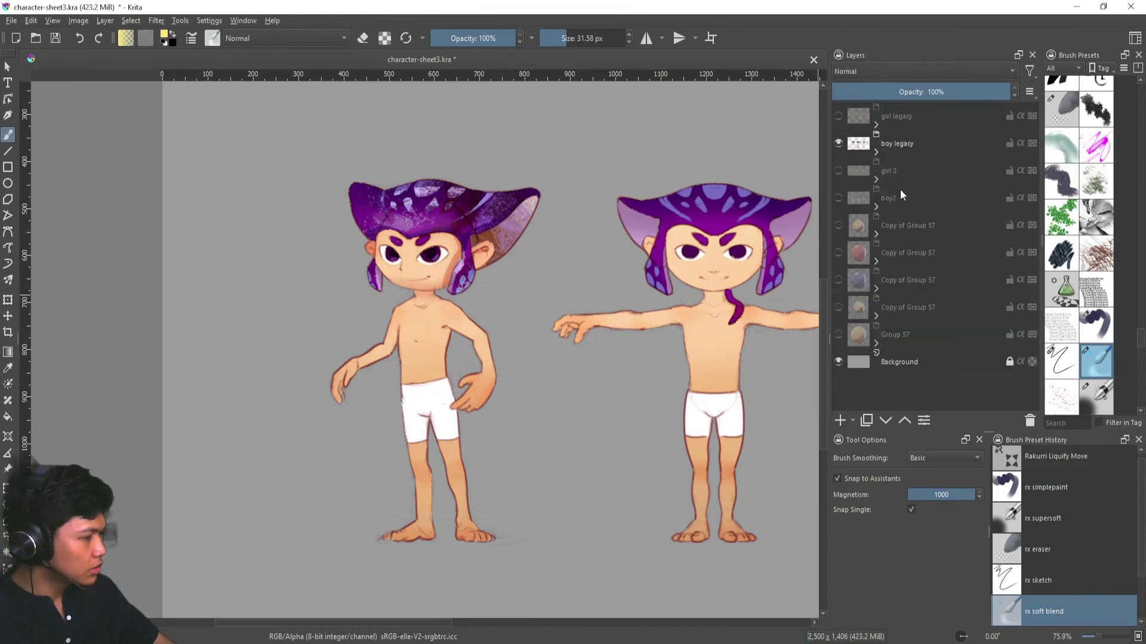
click(876, 152)
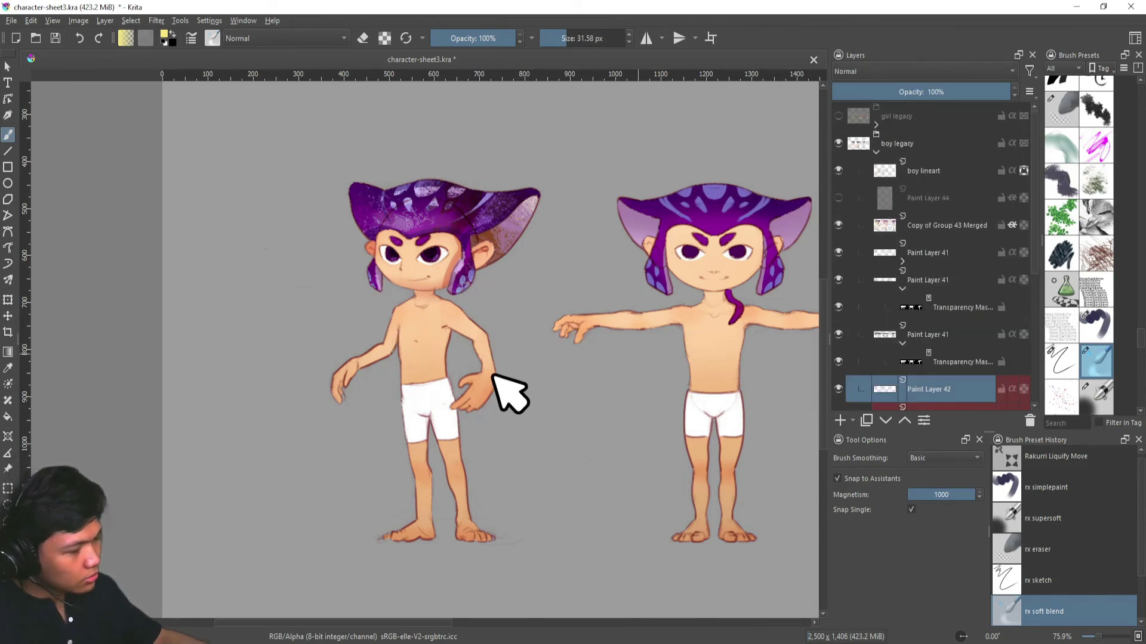
- Mark the legacy boy's hand, the shaded side of his face and his patterned headpiece with temporary blue outlines
drag(510, 394, 511, 396)
mouse_move(357, 353)
mouse_down()
mouse_move(384, 410)
mouse_move(358, 355)
mouse_up()
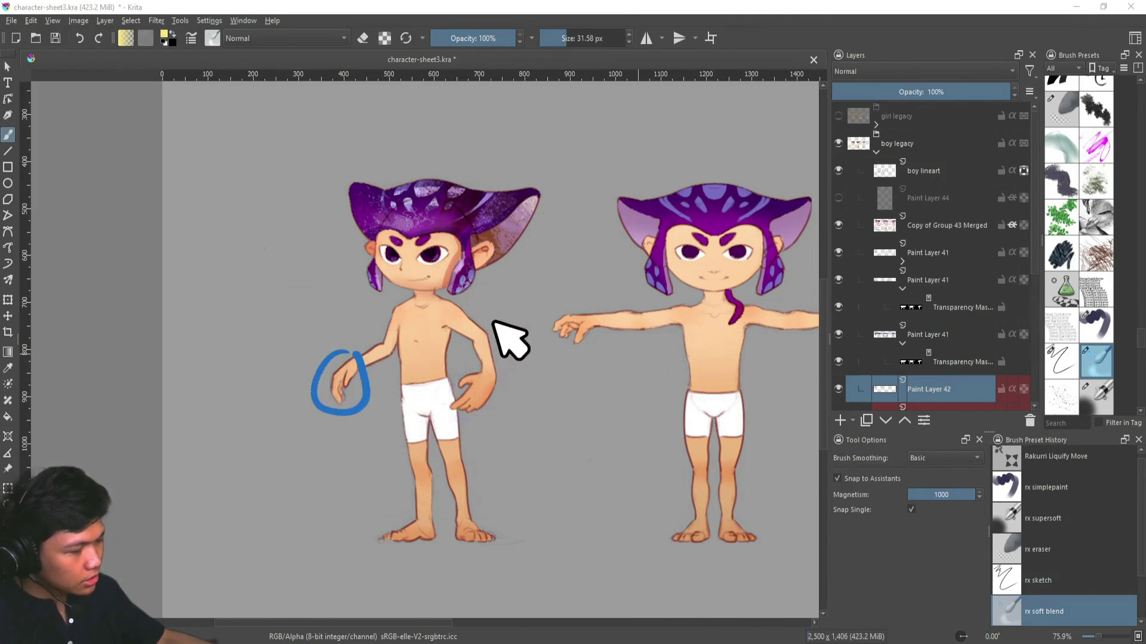
drag(455, 232, 464, 267)
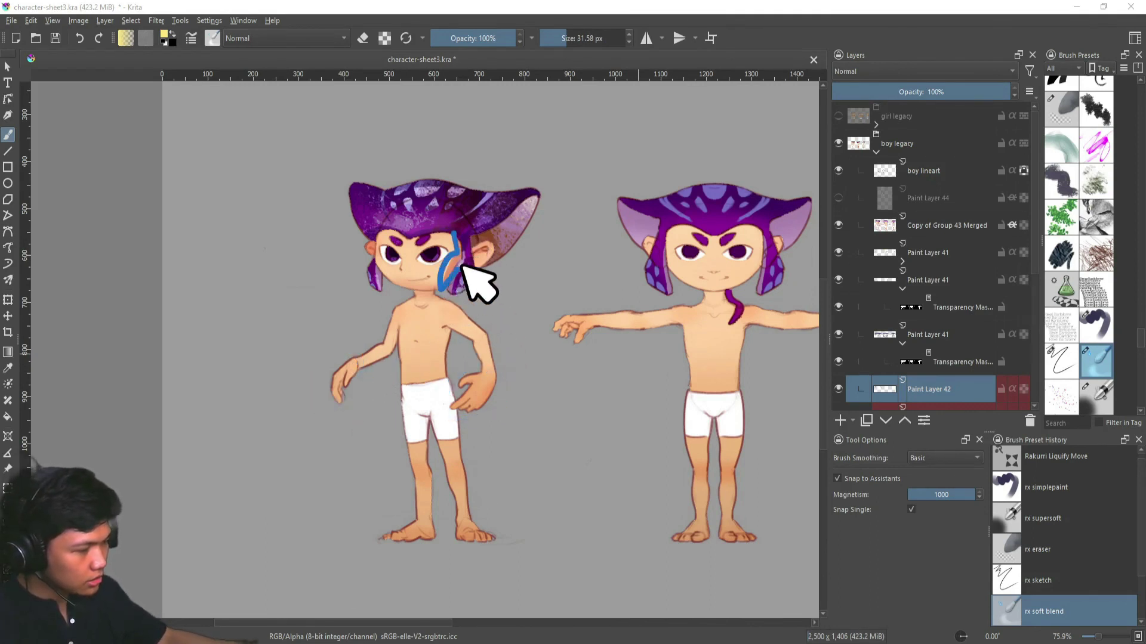
drag(428, 163, 467, 169)
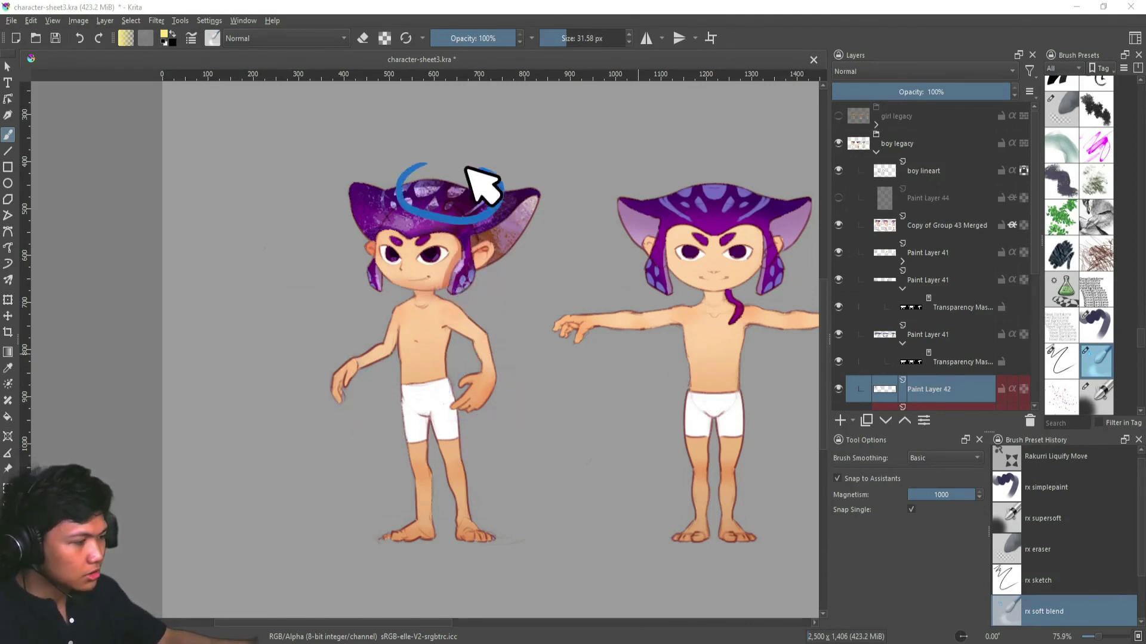
- Hide the boy legacy group, show girl legacy with its colors subgroup expanded, and select the flats layer
click(876, 151)
click(838, 143)
click(838, 116)
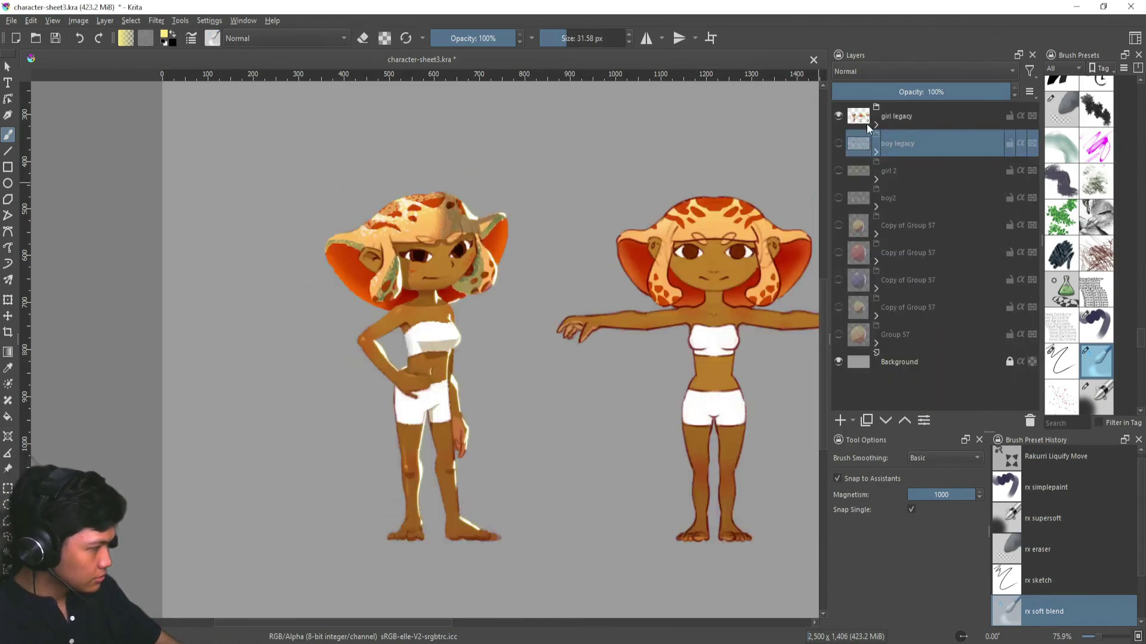
click(876, 124)
click(902, 207)
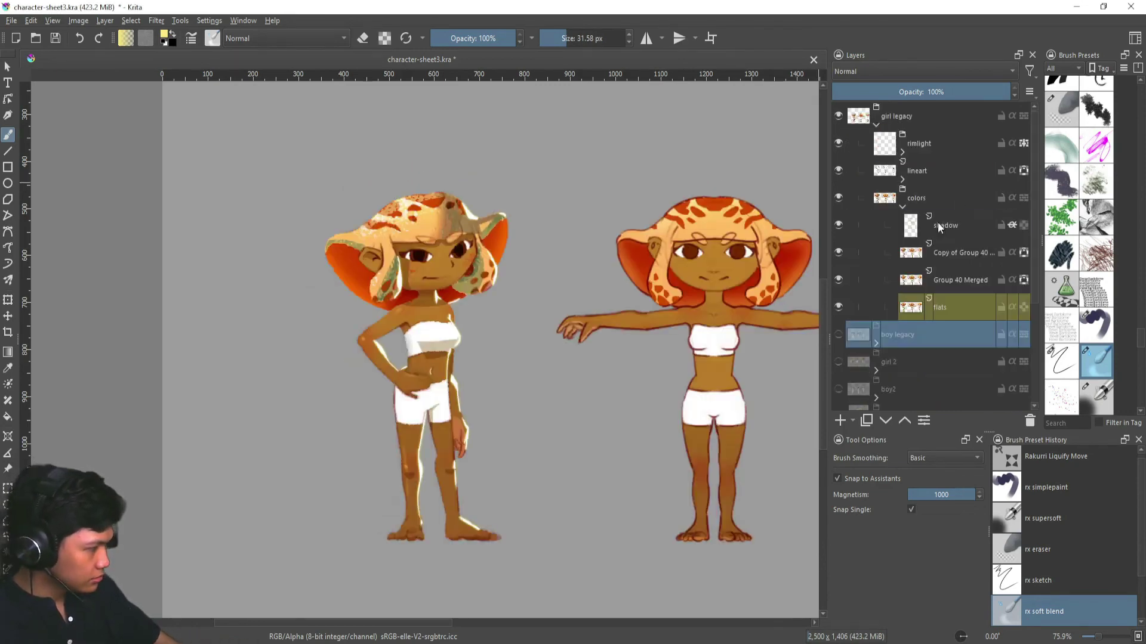
click(970, 315)
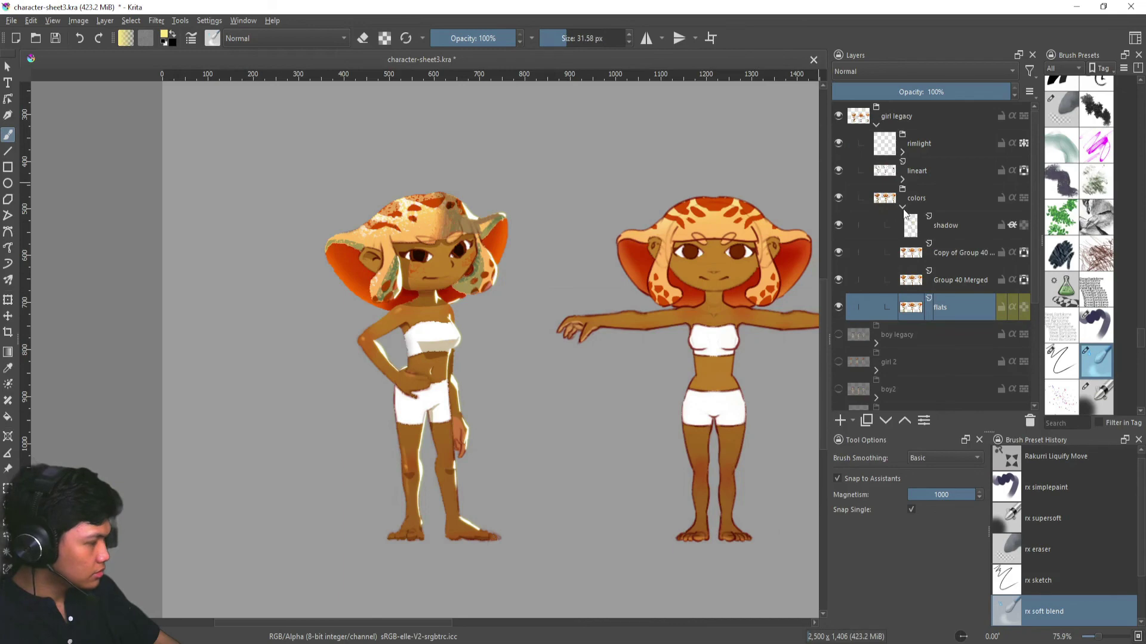
- Hide the shadow and both merged Group 40 layers to see the girl's flats, and show them again
click(838, 252)
click(838, 280)
click(840, 227)
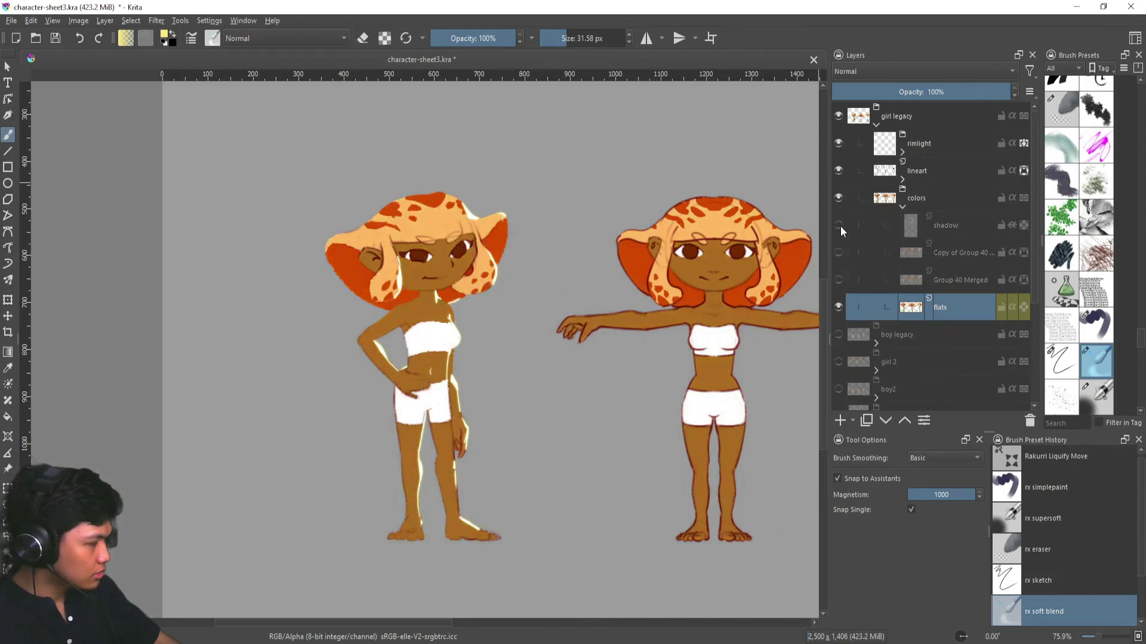
click(840, 227)
click(841, 226)
click(840, 226)
click(839, 253)
click(838, 278)
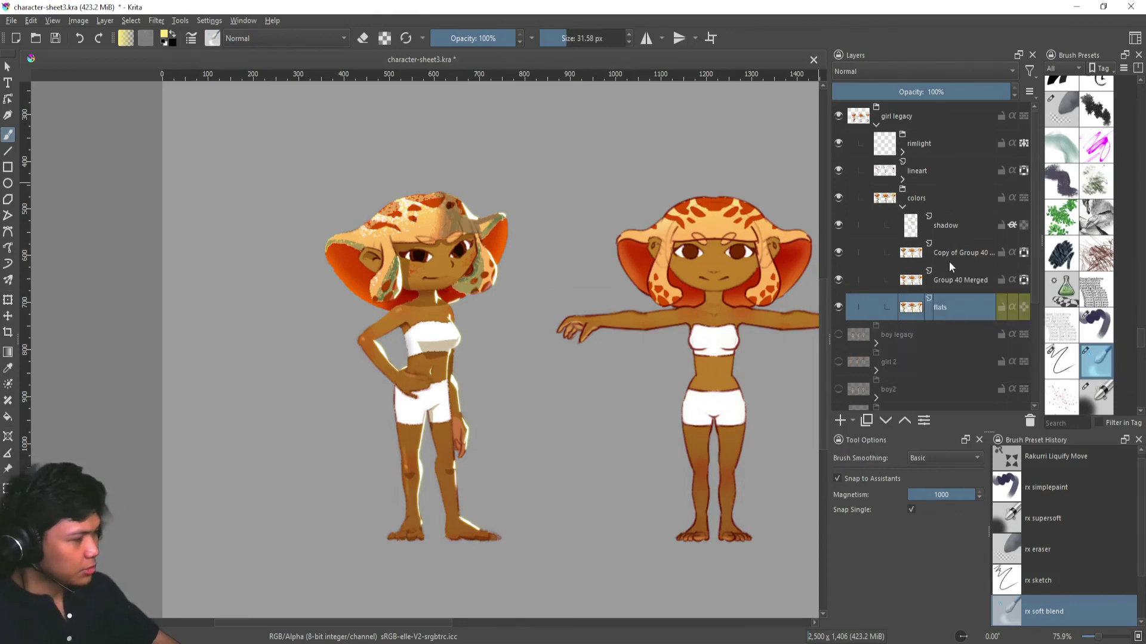
- Inspect the Copy of Group 40 Merged layer and compare the girl with the shadow layer hidden and shown
mouse_move(954, 253)
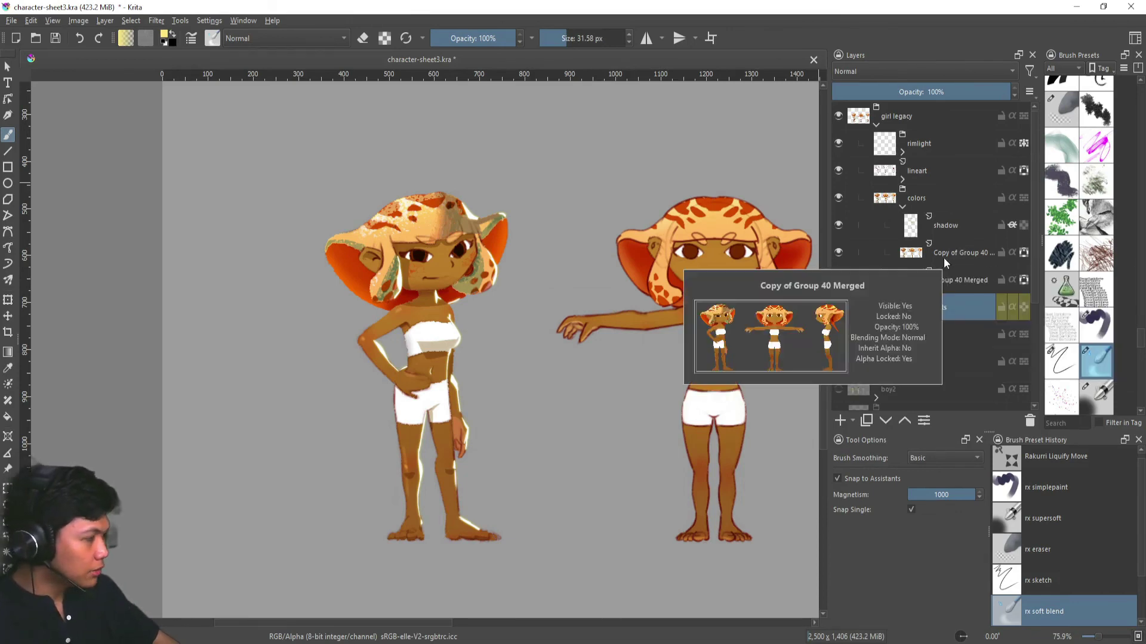
click(840, 227)
click(840, 247)
click(840, 247)
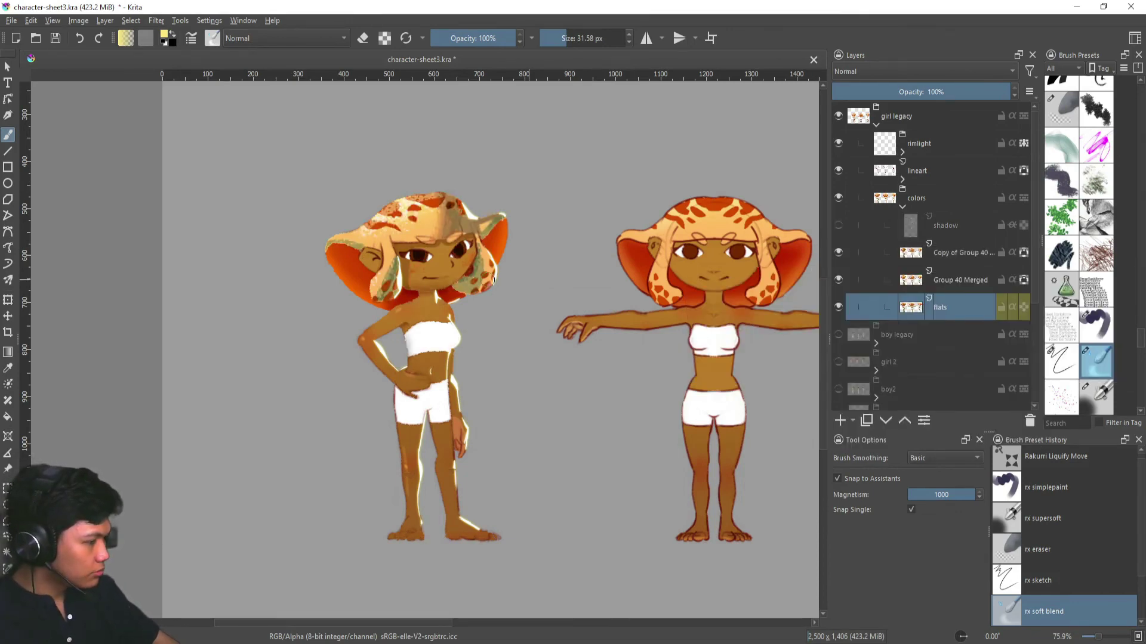
scroll(330, 278, up, 2)
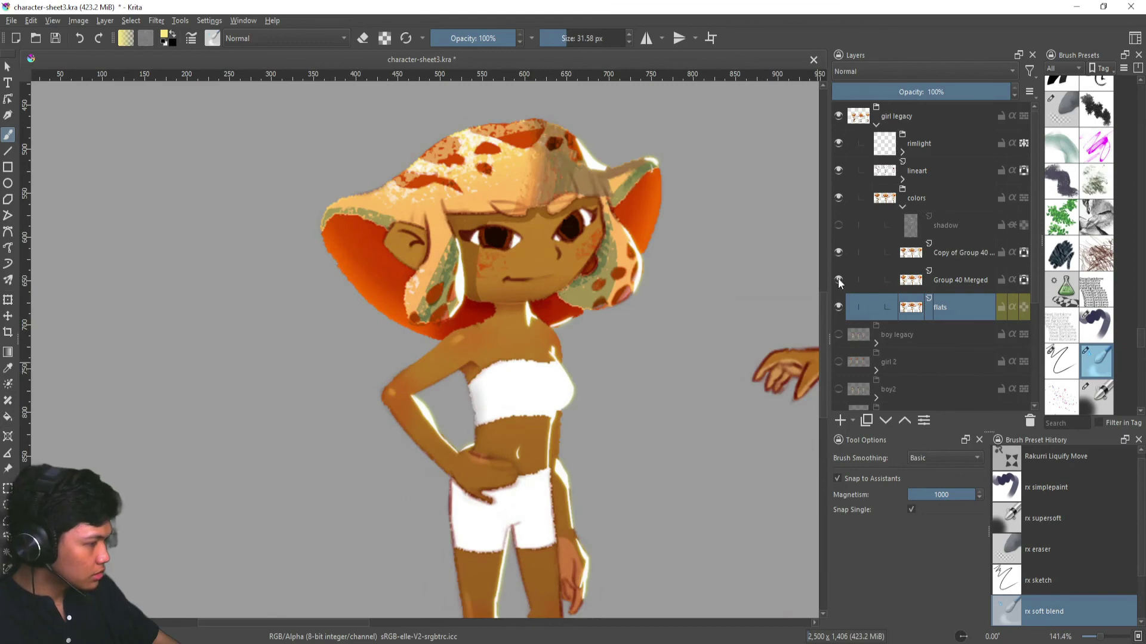
click(839, 227)
key(1)
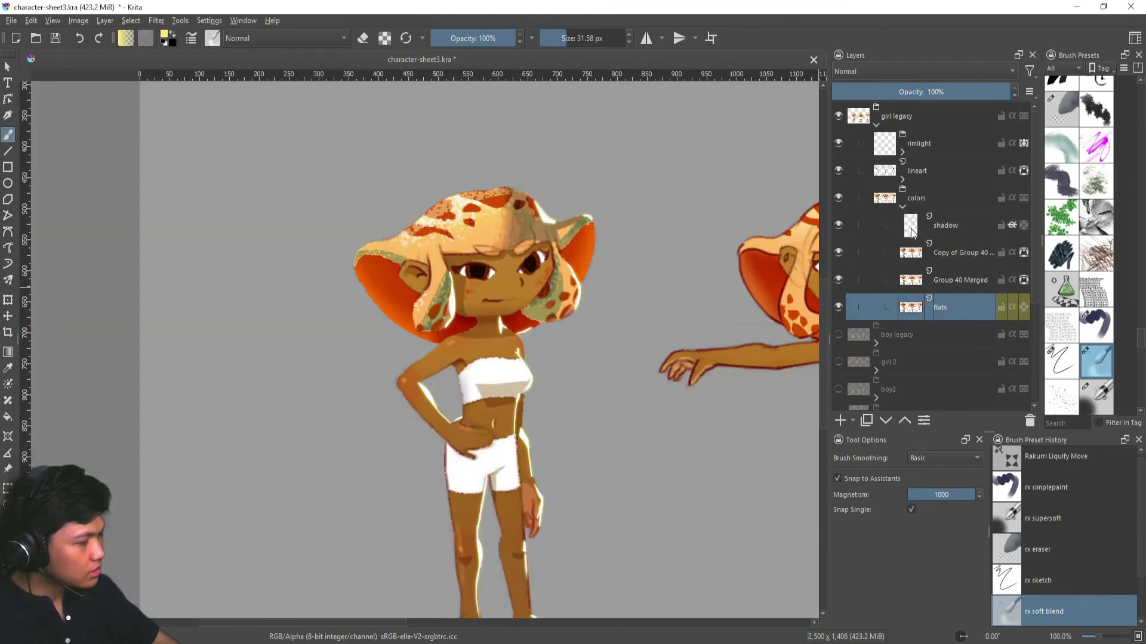
- Collapse the colors group, select the lineart layer and toggle the rimlight group to compare its effect on the girl
click(901, 208)
click(853, 175)
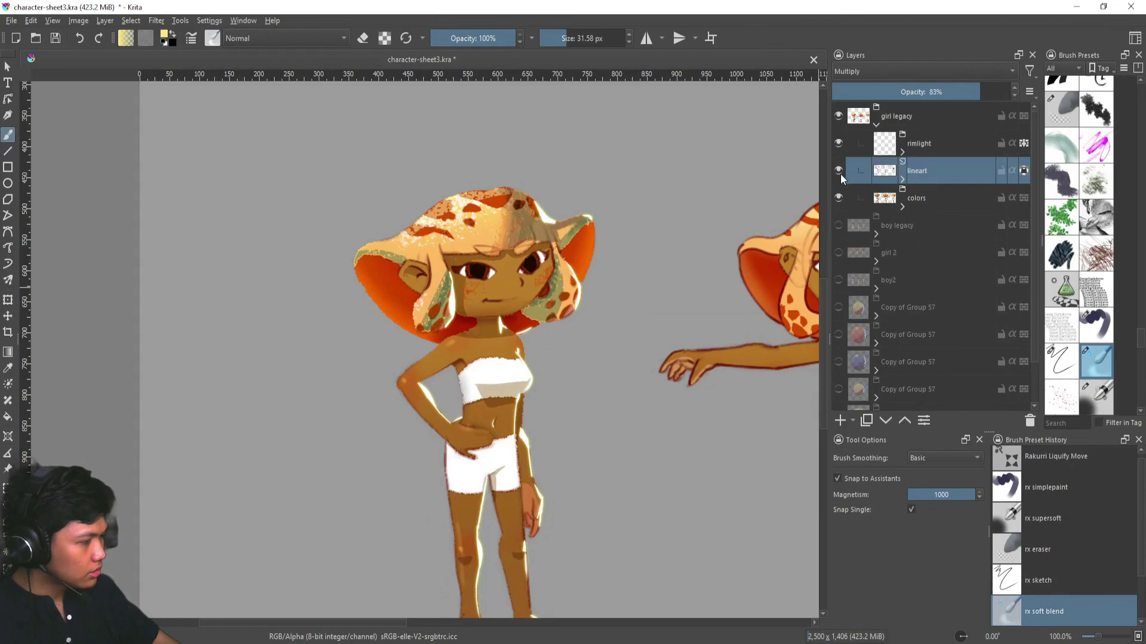
click(839, 145)
click(839, 145)
click(839, 145)
click(839, 145)
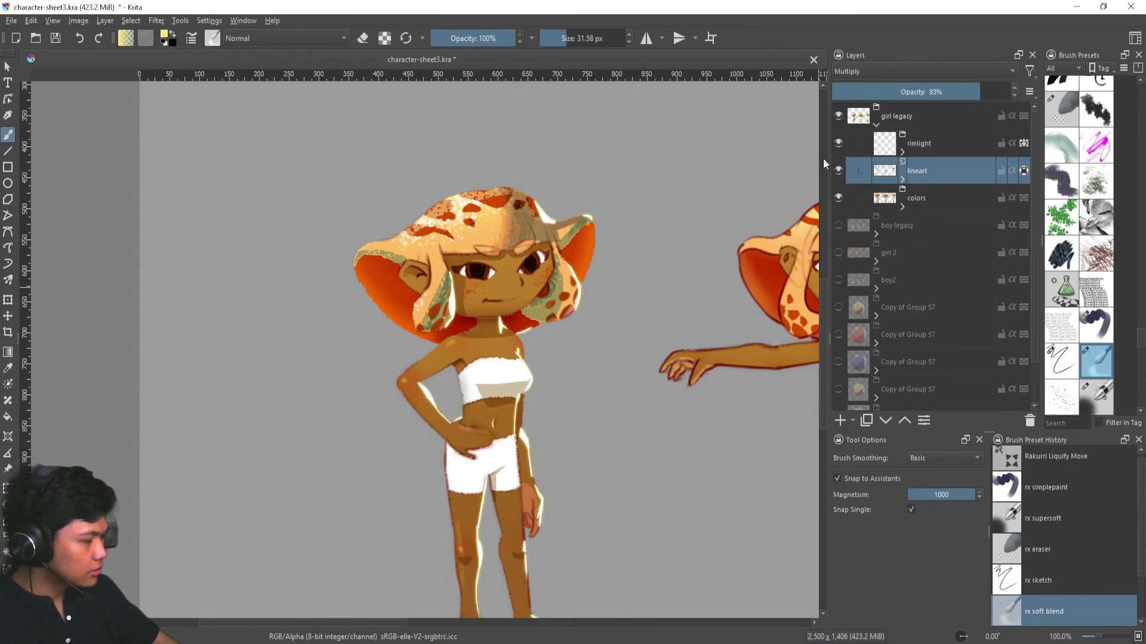